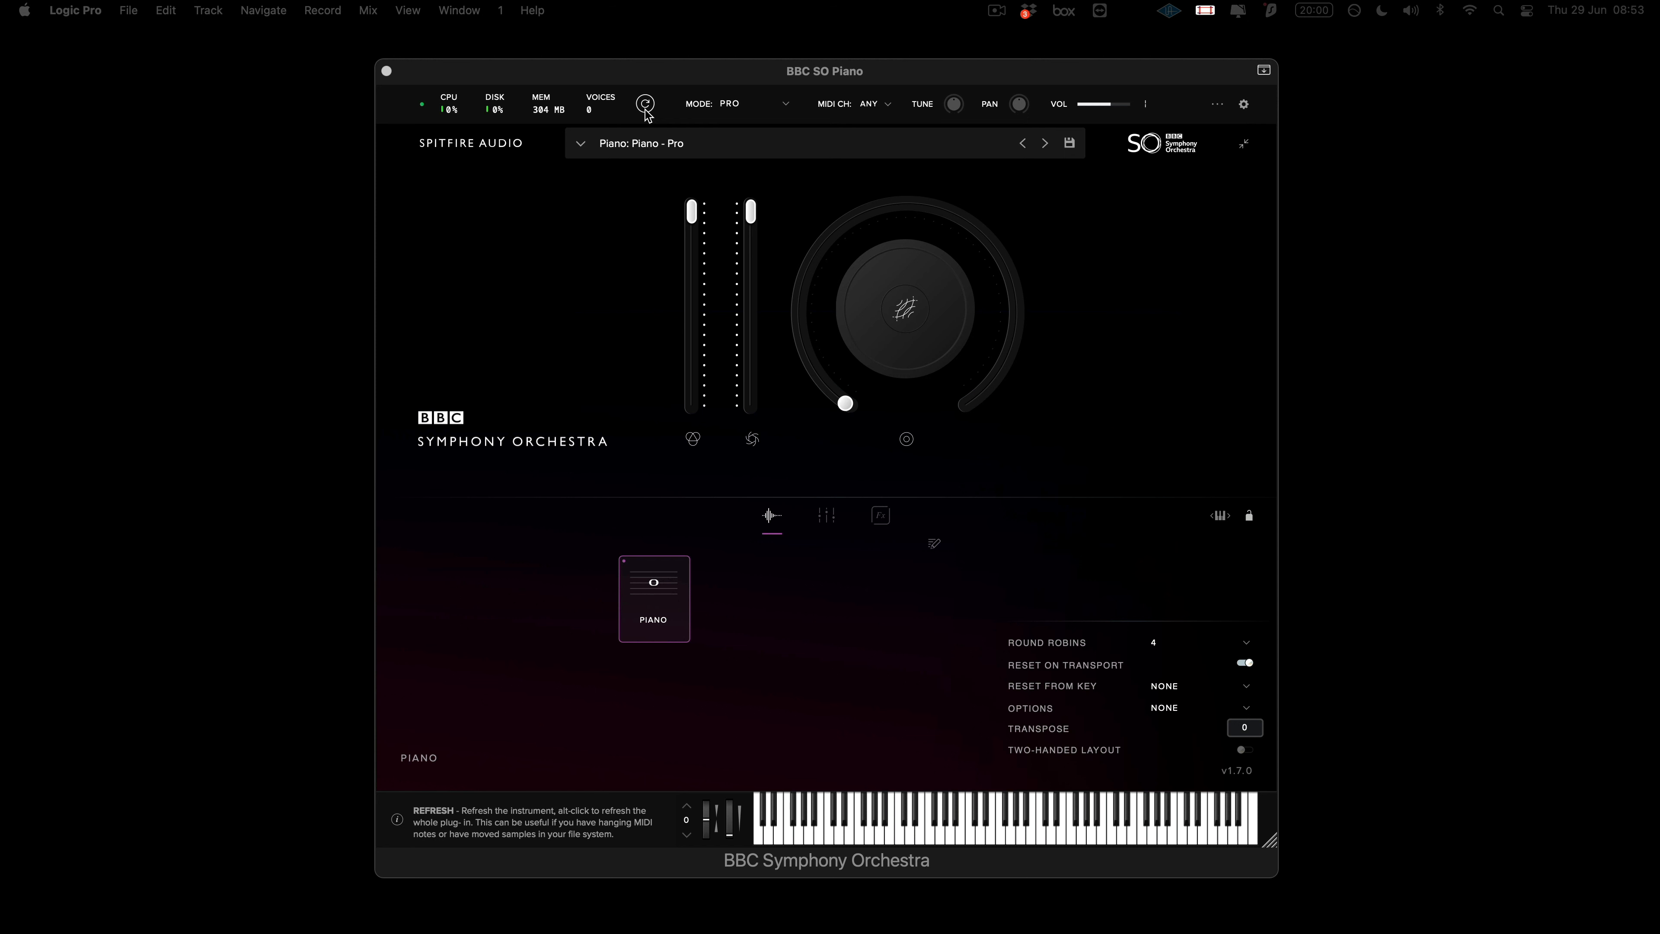
Review the refresh choices, the mode options and the MIDI channel list of the piano instrument without changing any of them.
left_click(645, 104)
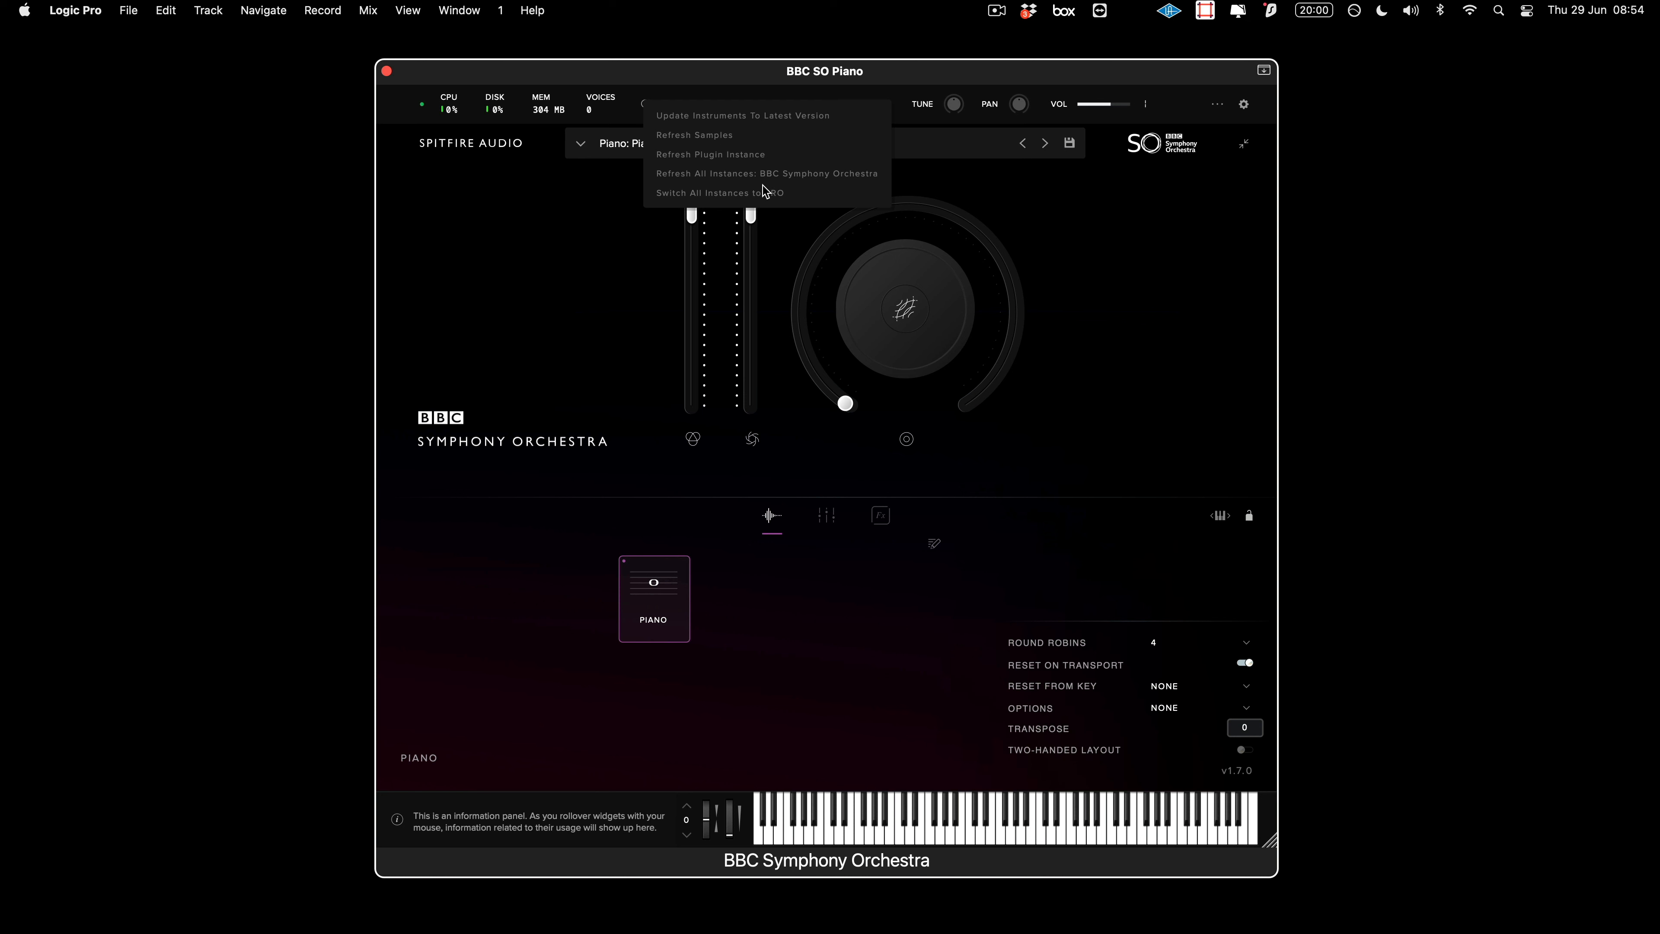
left_click(879, 195)
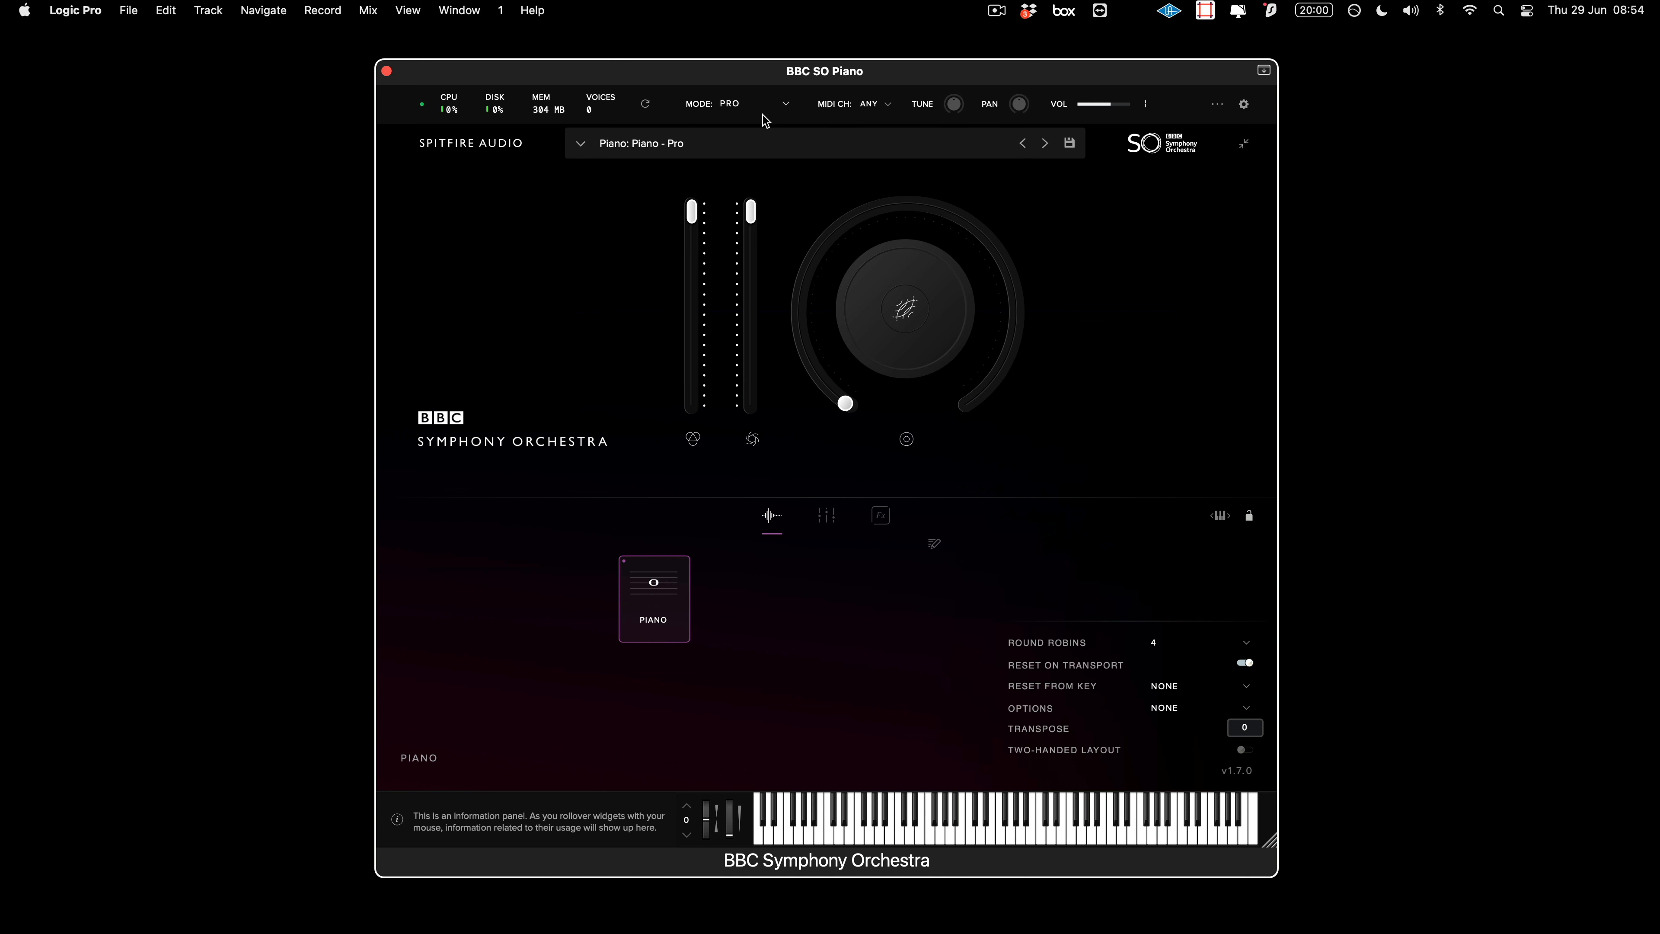
left_click(786, 104)
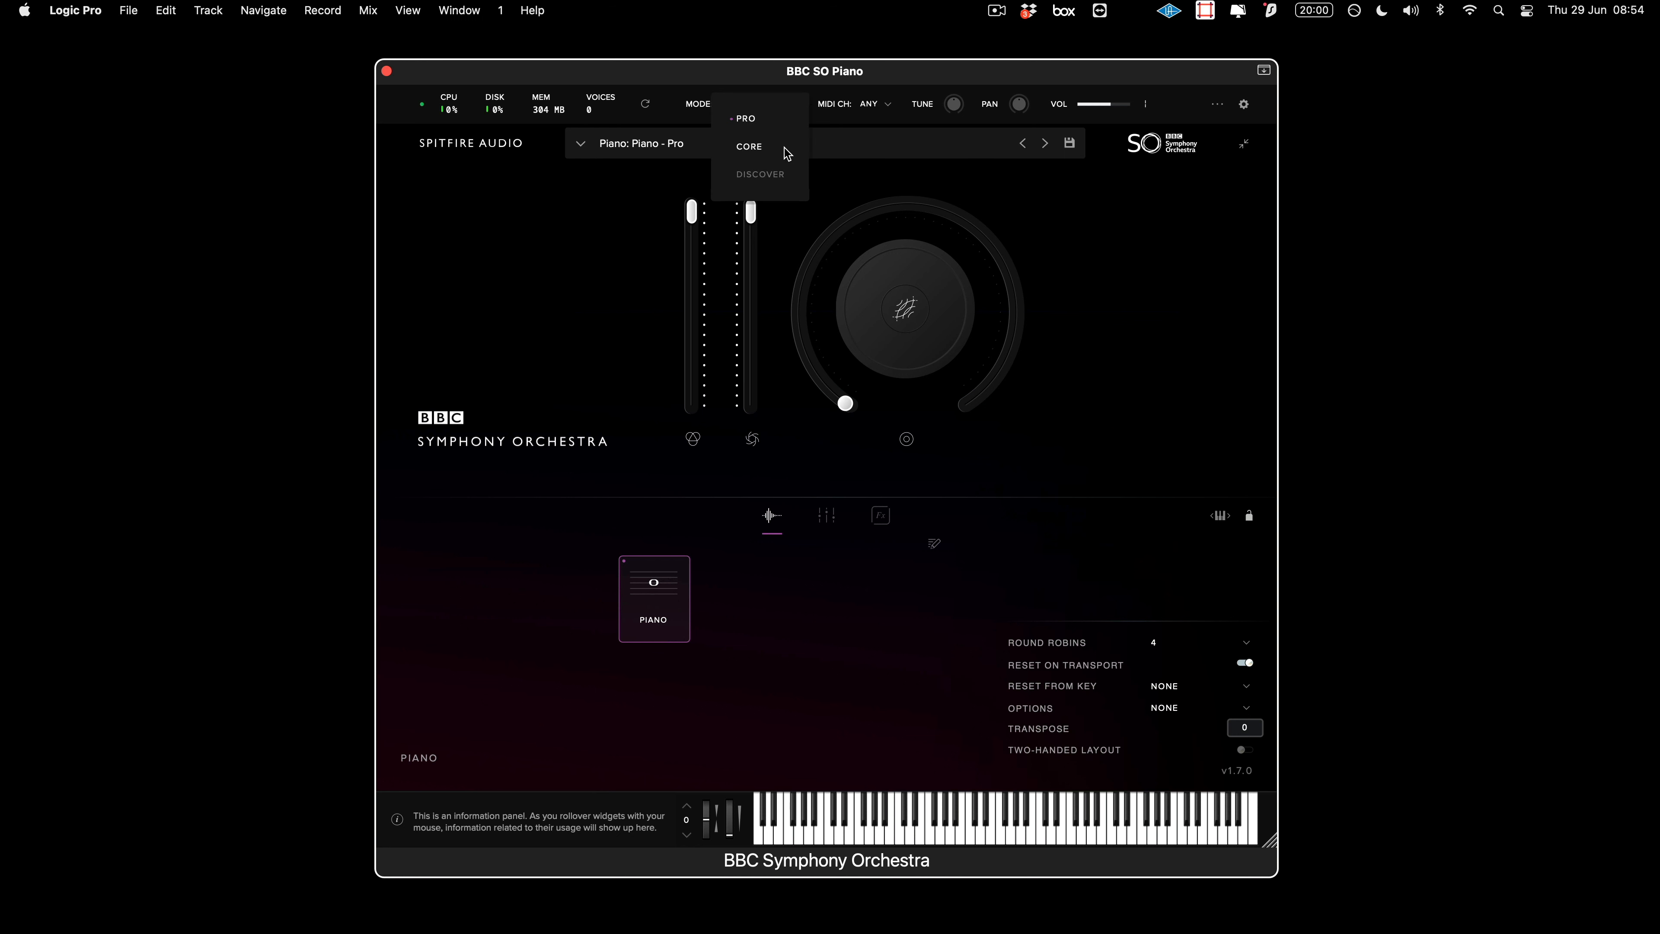
left_click(786, 175)
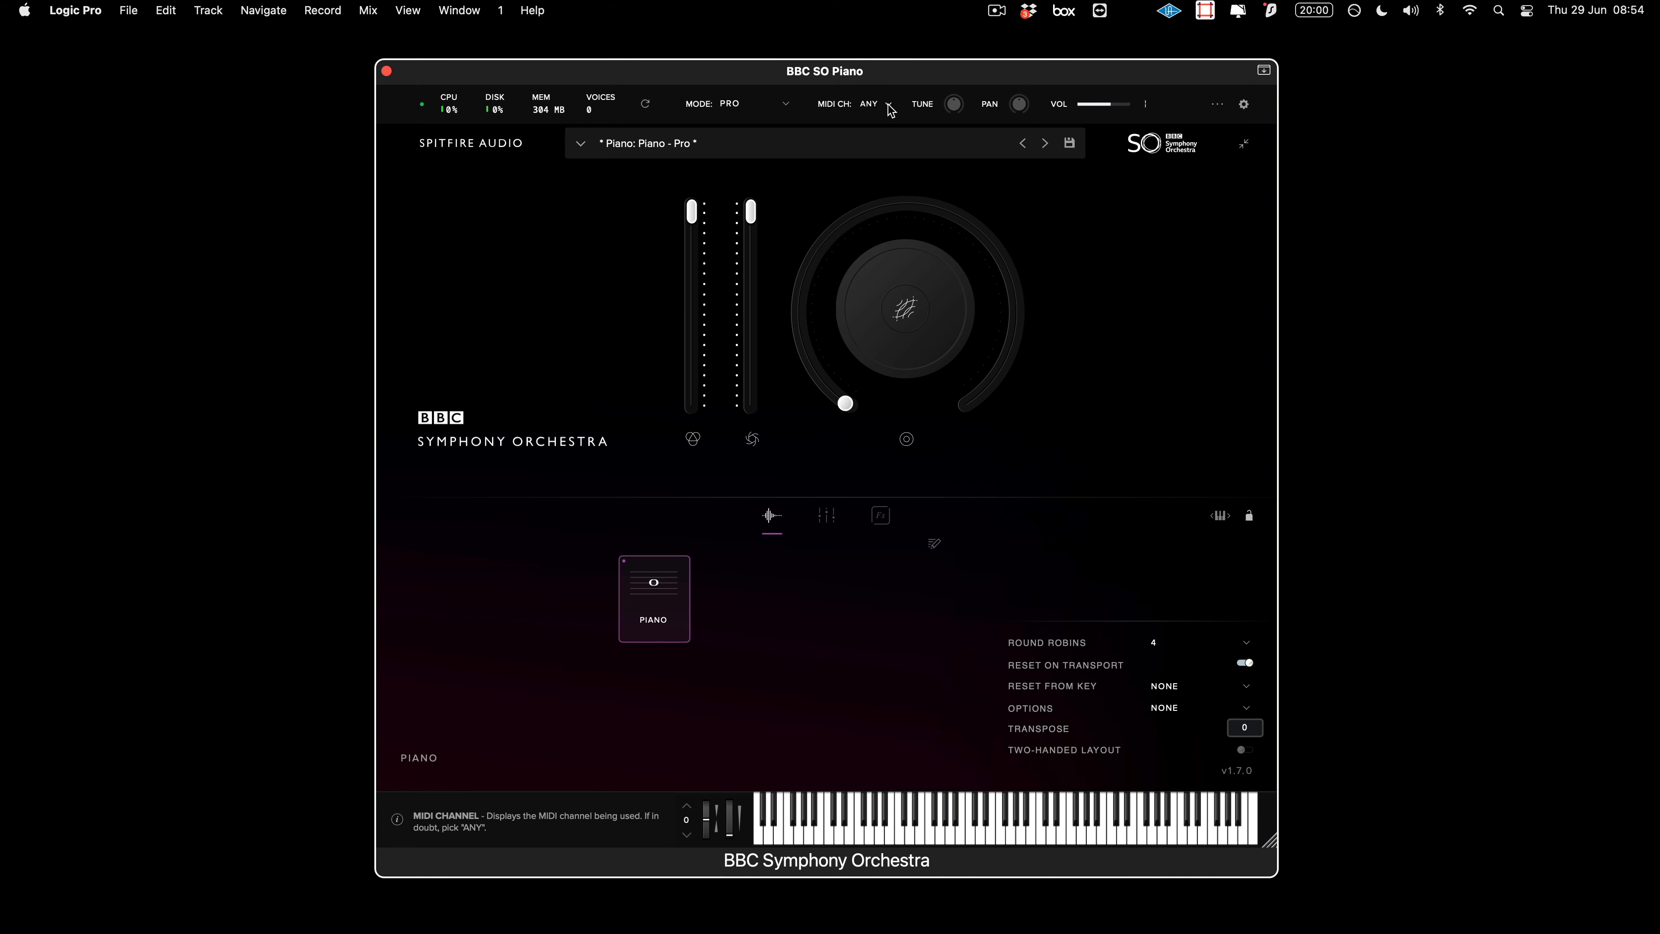
left_click(890, 107)
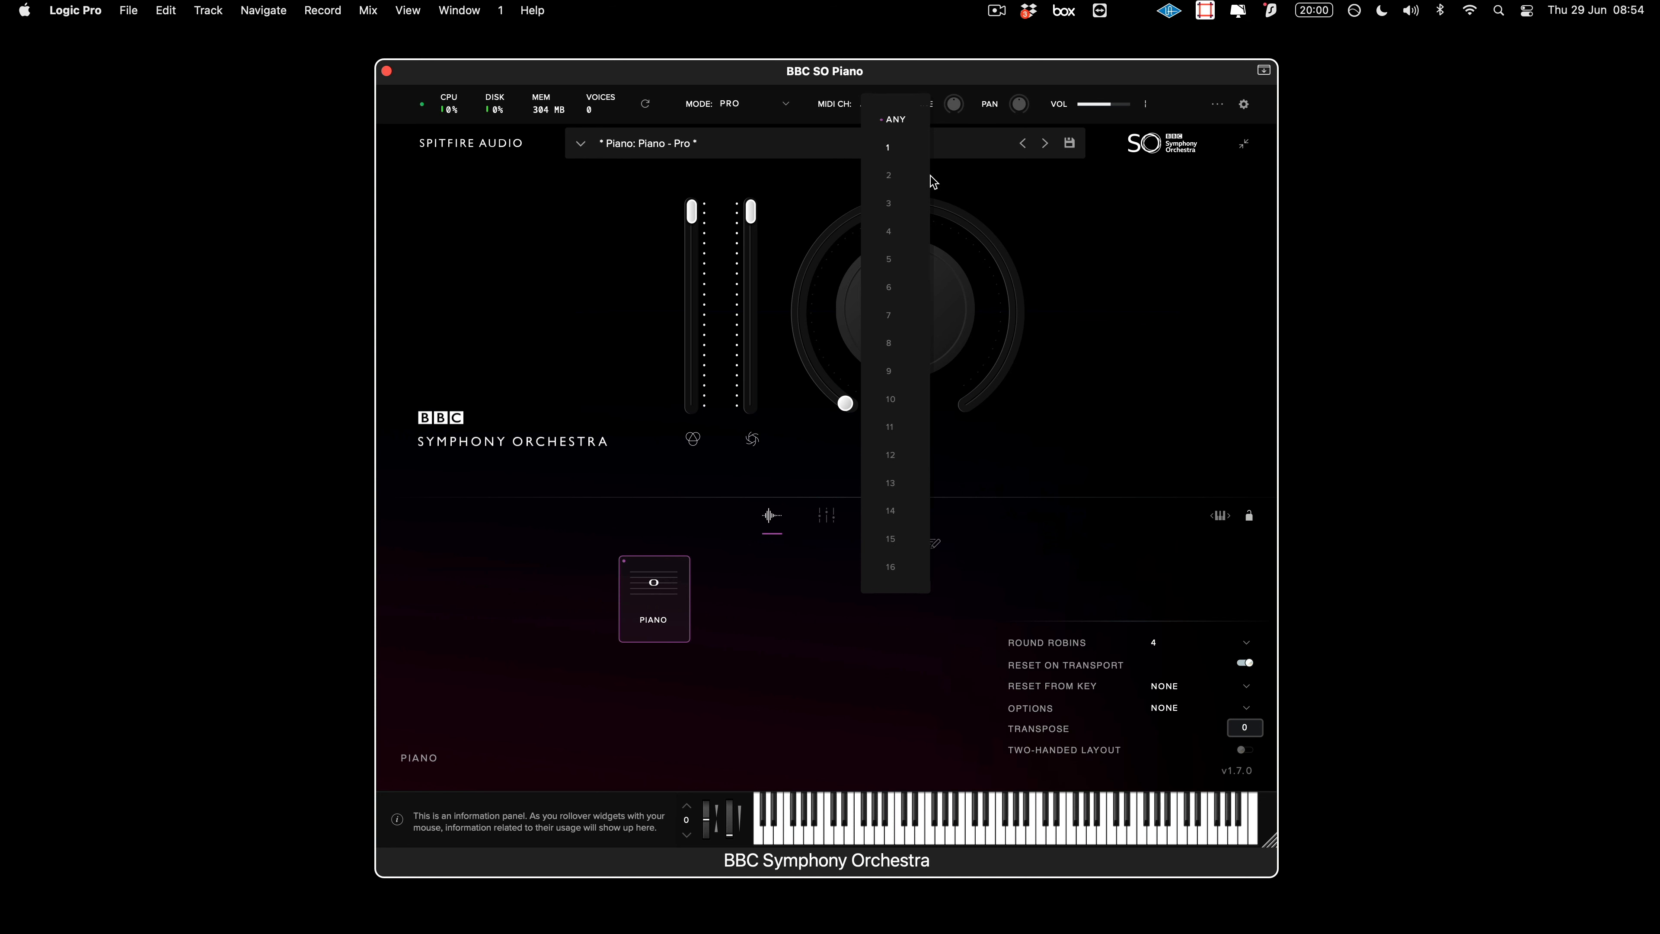
left_click(1025, 203)
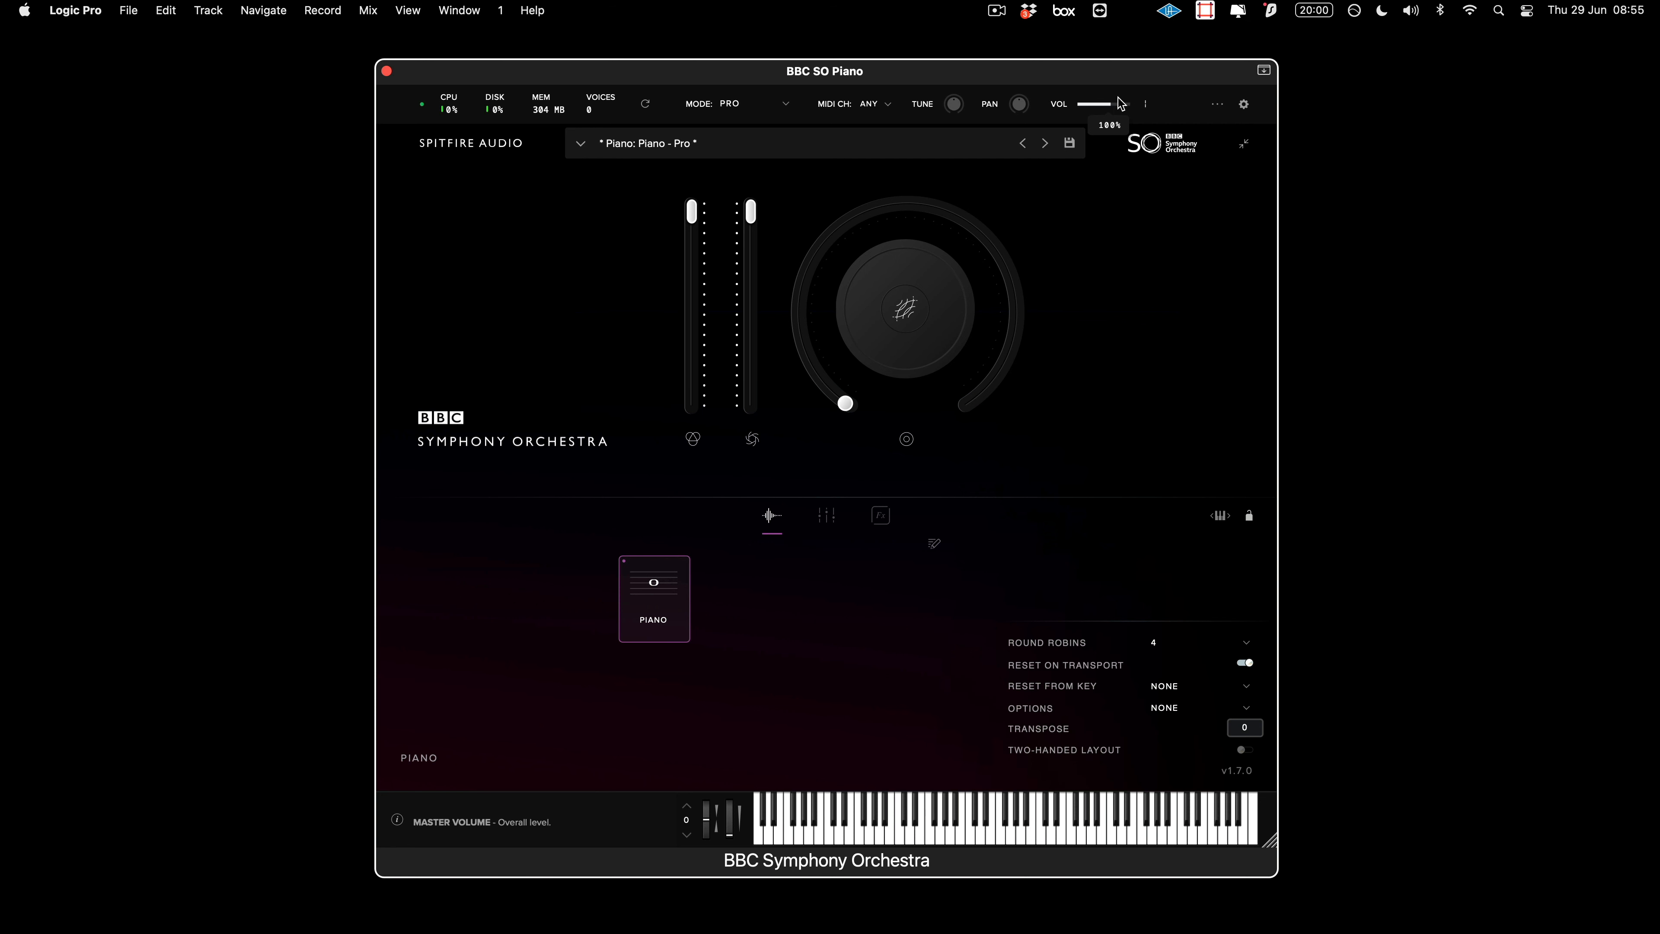
Examine the available dynamics velocity-range options among the instrument's additional settings.
left_click(1216, 104)
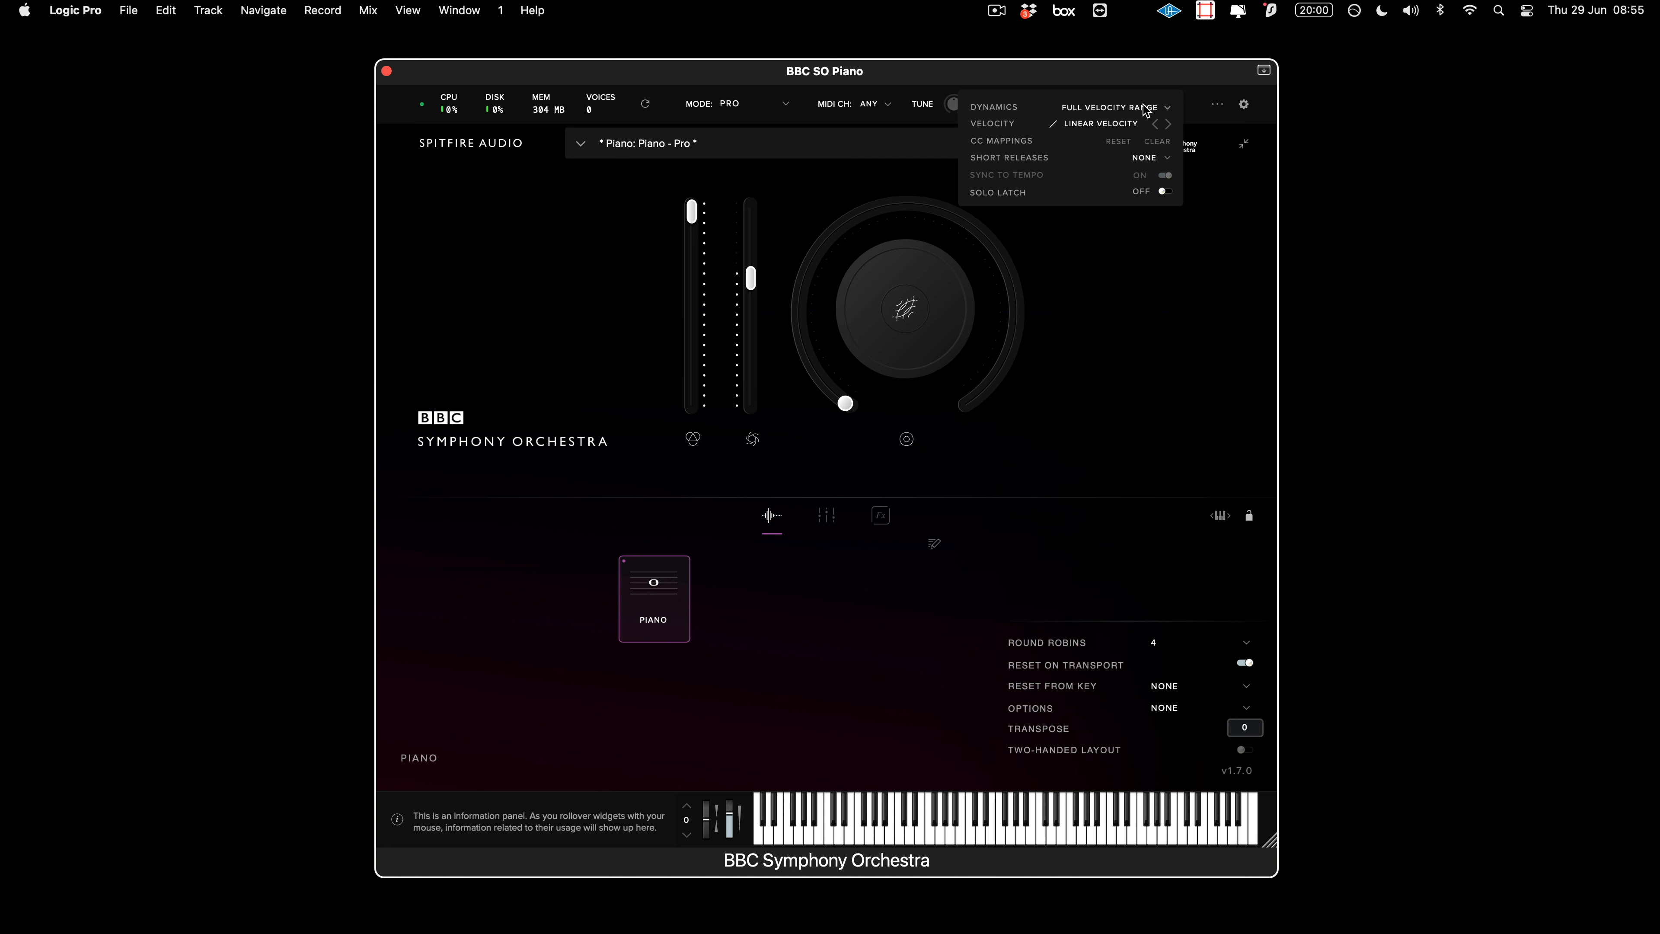
left_click(1145, 110)
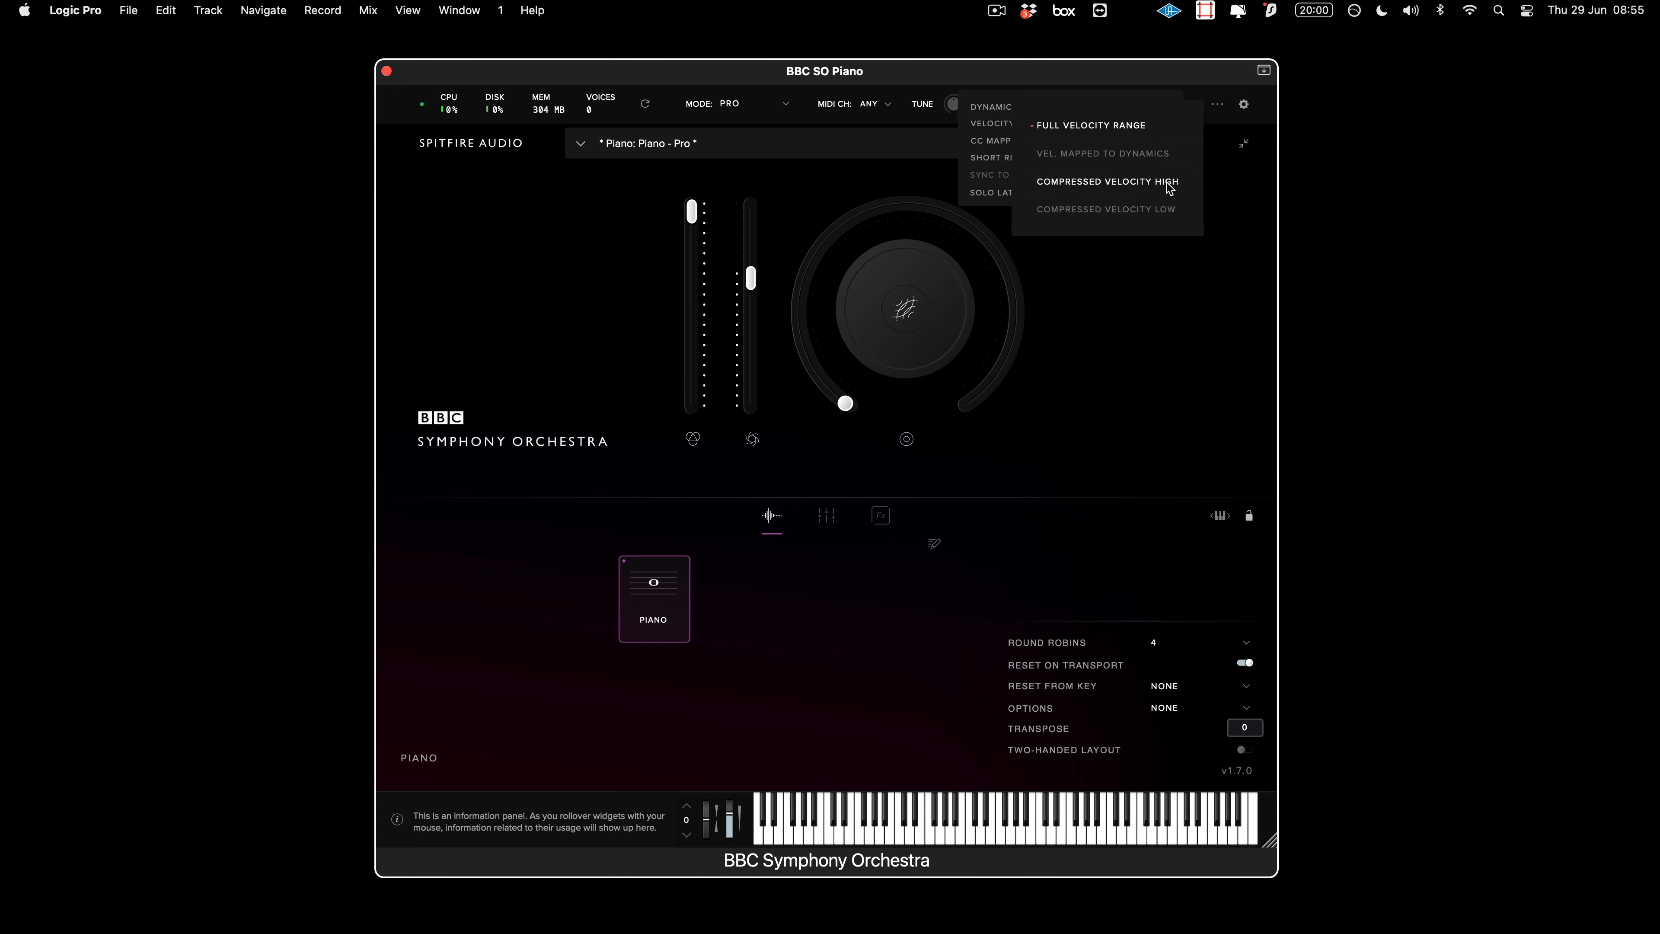
left_click(1182, 292)
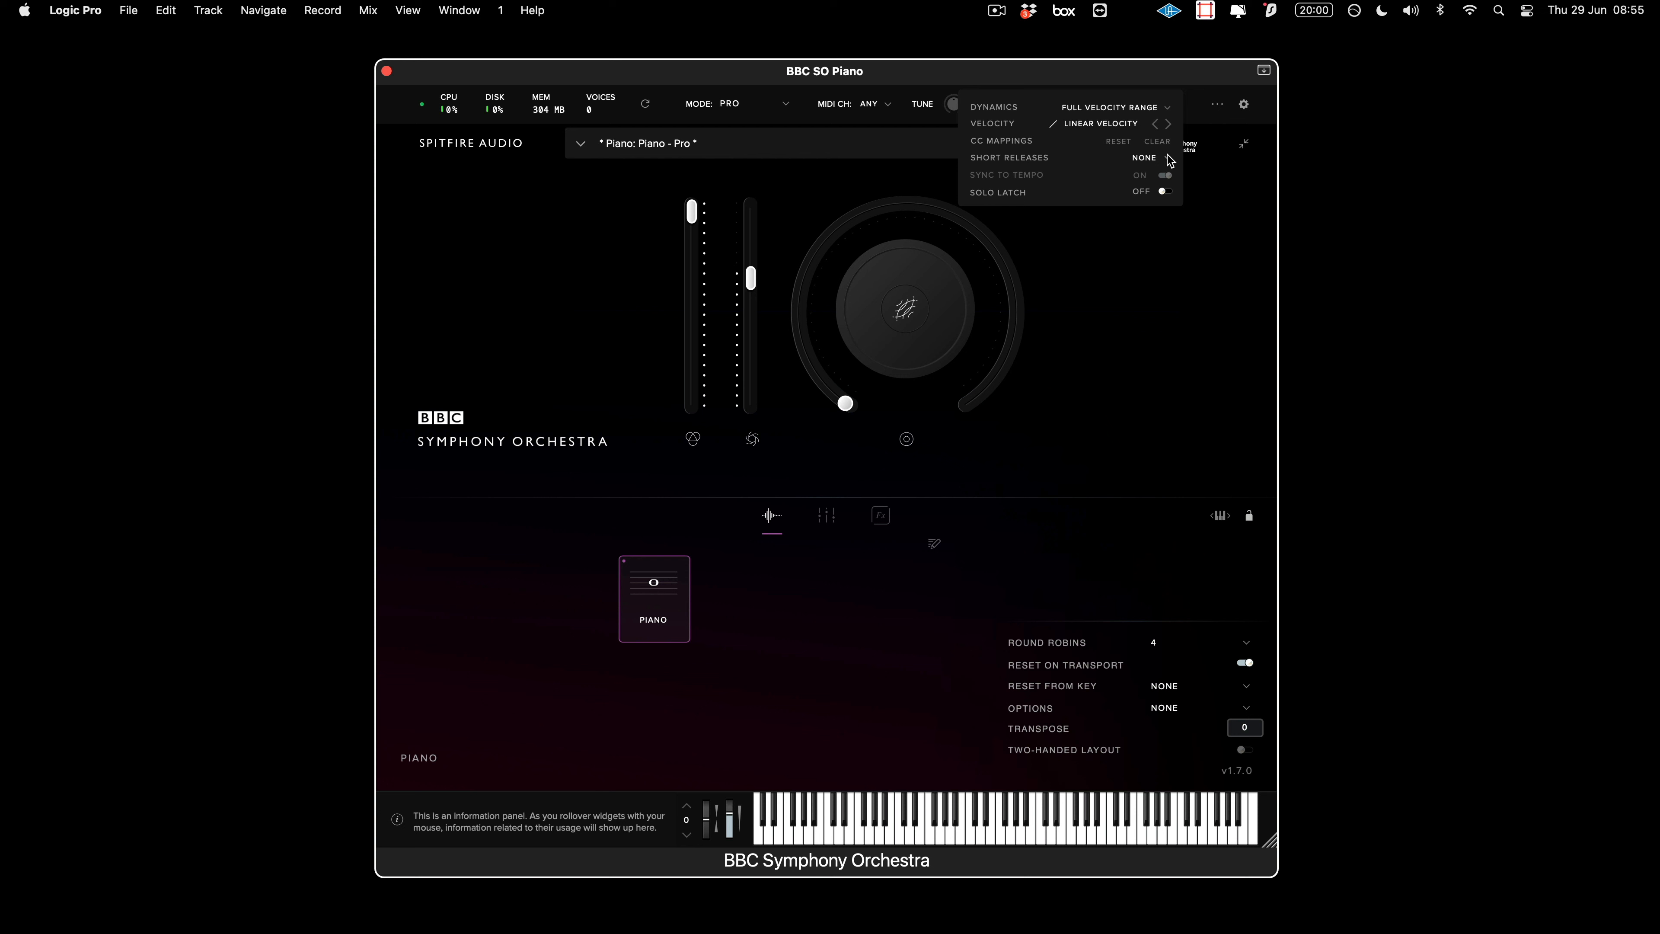
Set the instrument's velocity response curve to Exponential Neg.
left_click(1168, 124)
left_click(1167, 124)
left_click(1167, 125)
left_click(1167, 124)
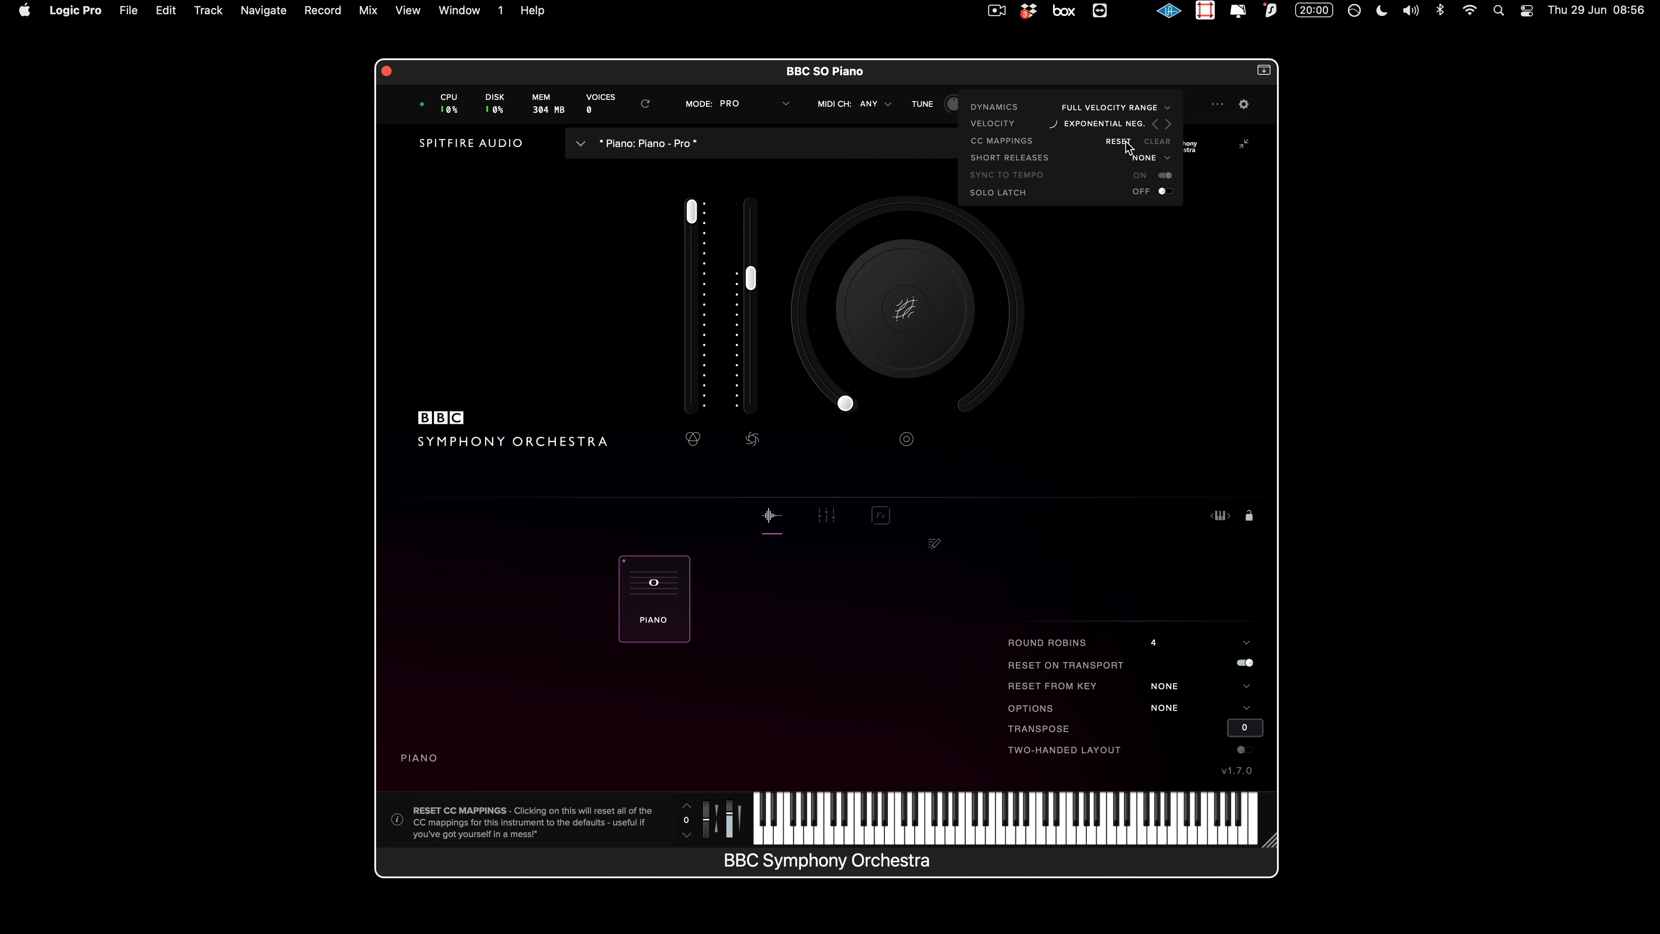
Remove the MIDI CC# 1 assignment from the second vertical slider and restore it by resetting the instrument's CC mappings.
right_click(749, 282)
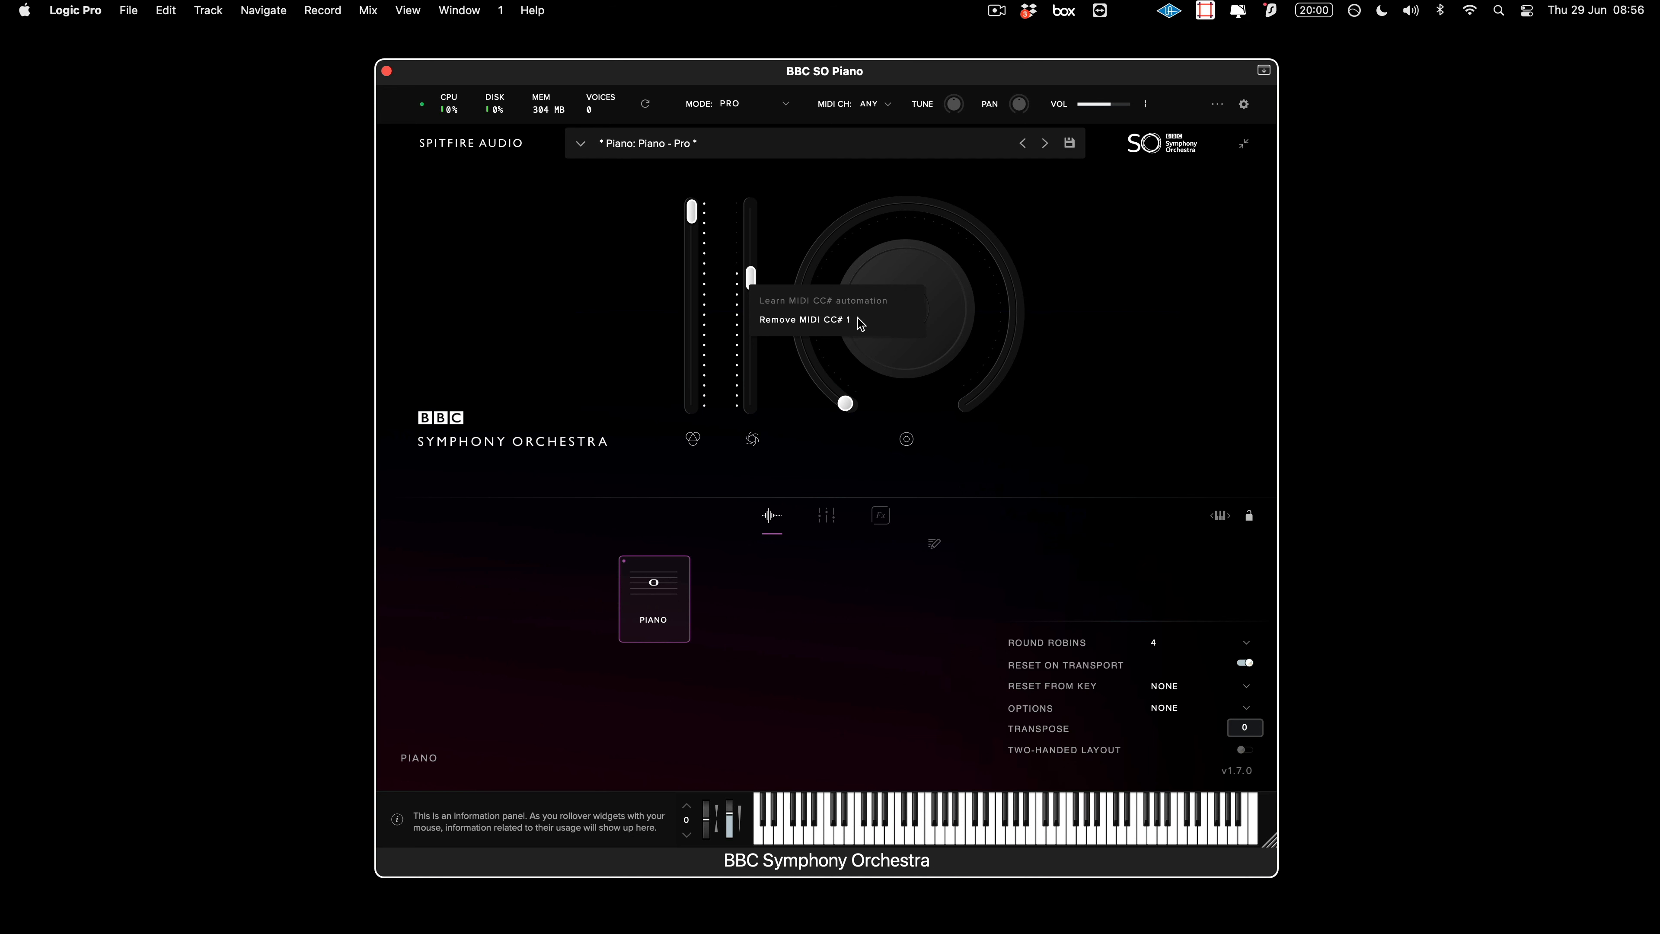
left_click(858, 323)
right_click(752, 280)
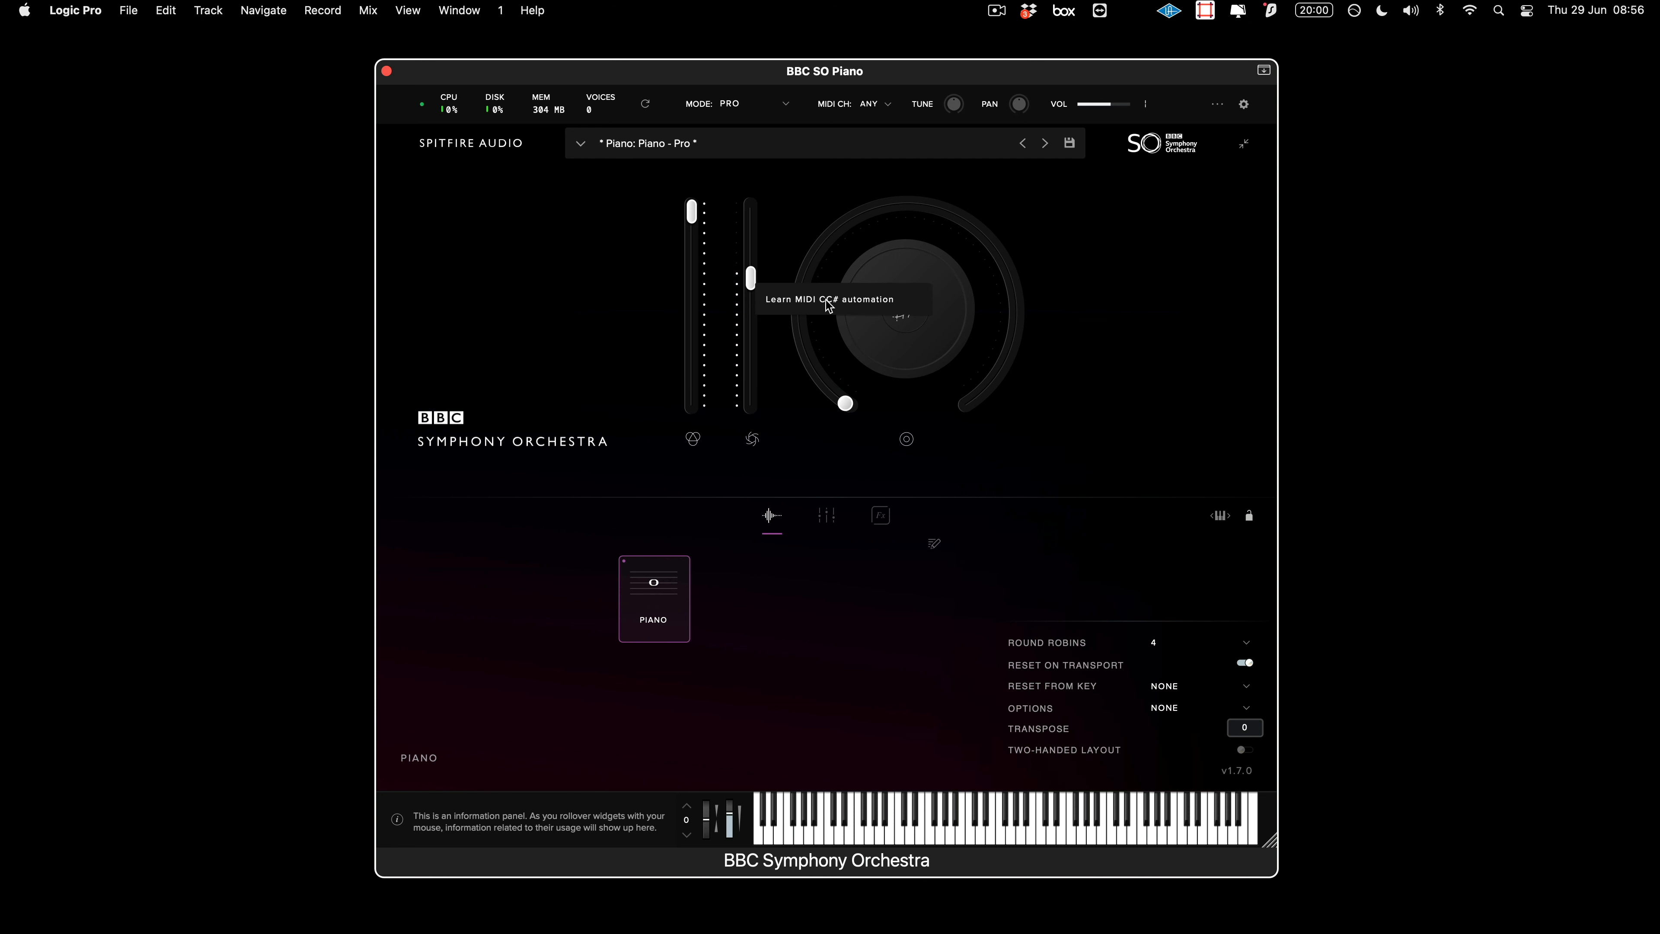
left_click(1244, 105)
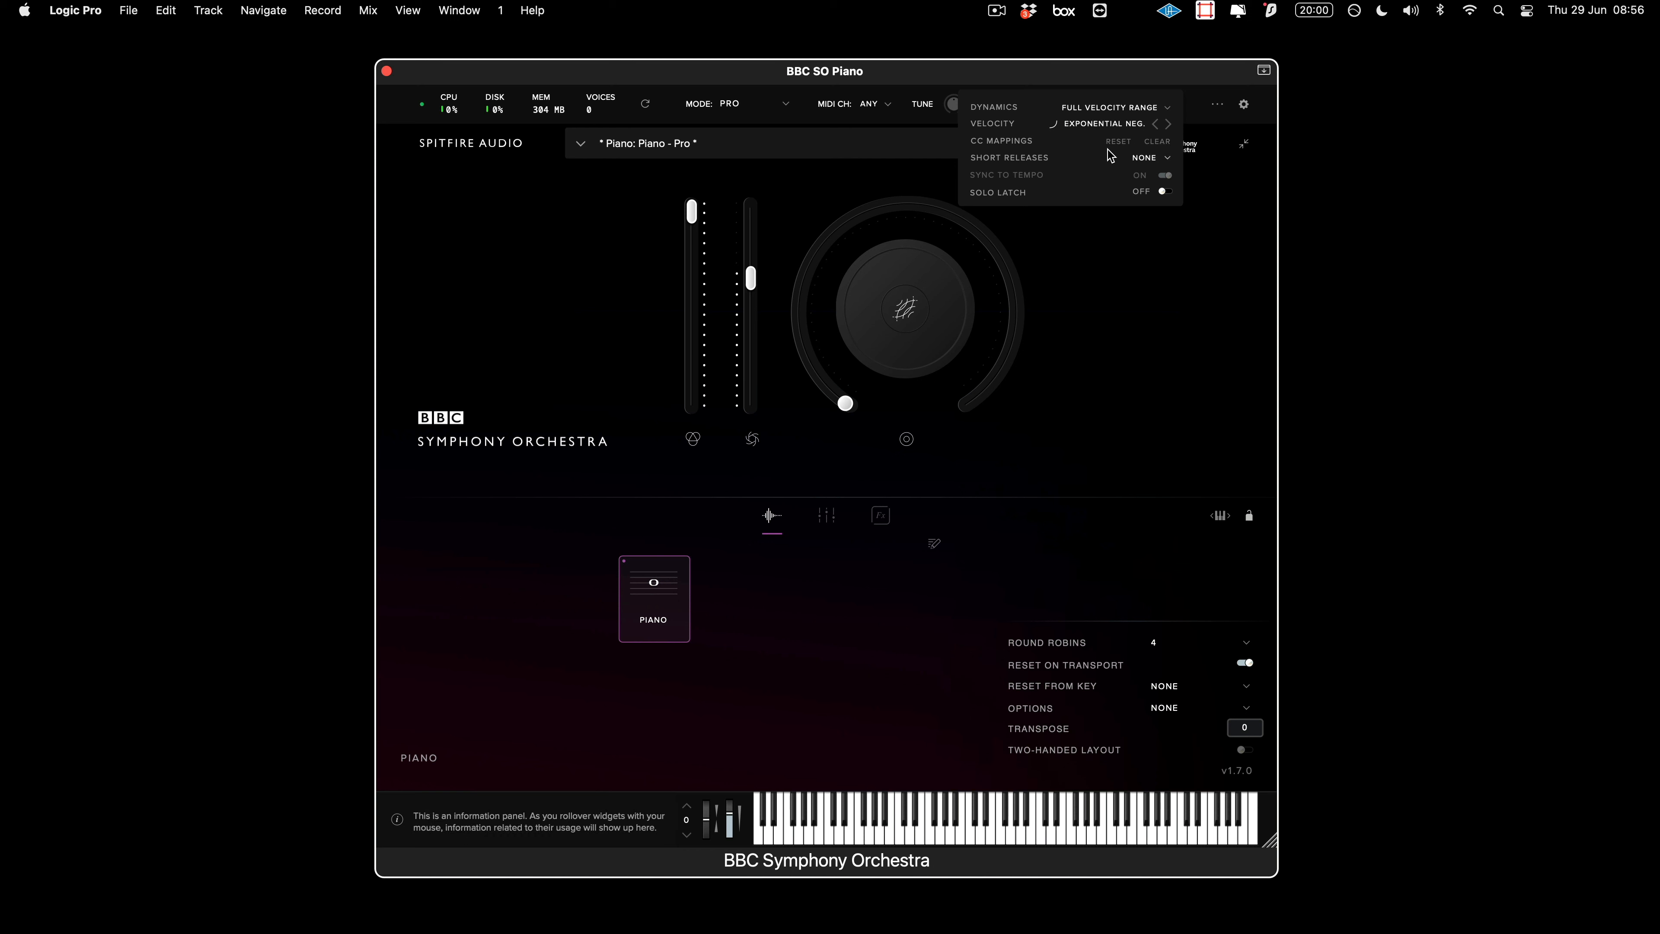
right_click(768, 286)
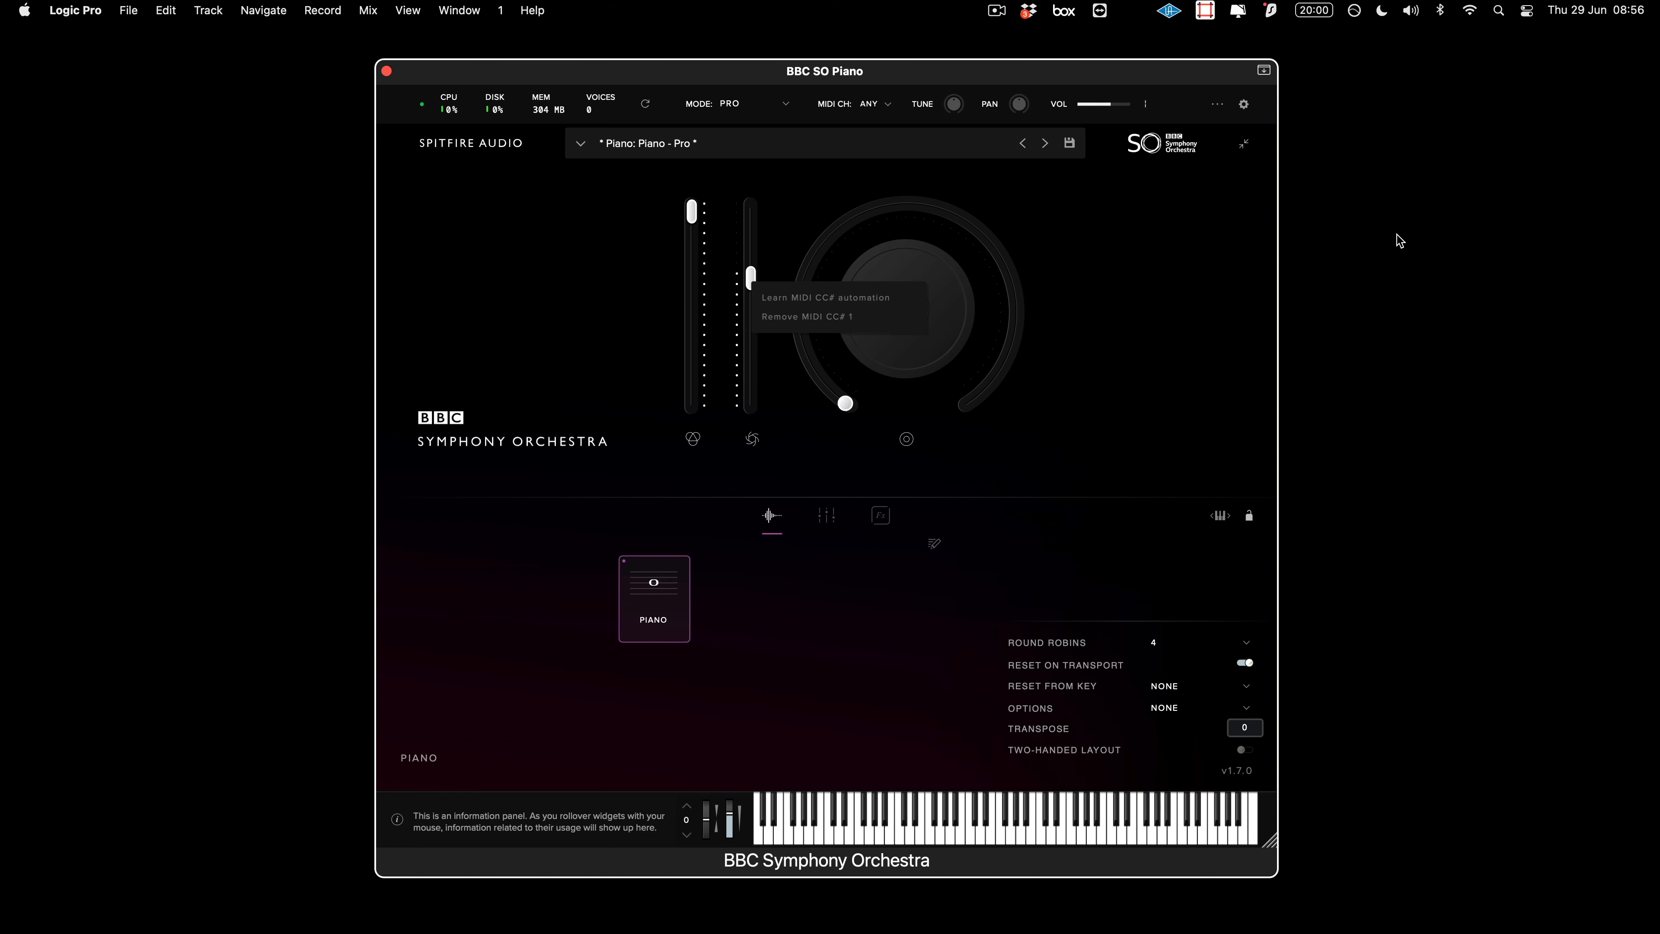
Examine the Short Releases choices in the instrument's additional settings without changing the selection.
left_click(1220, 105)
left_click(1223, 108)
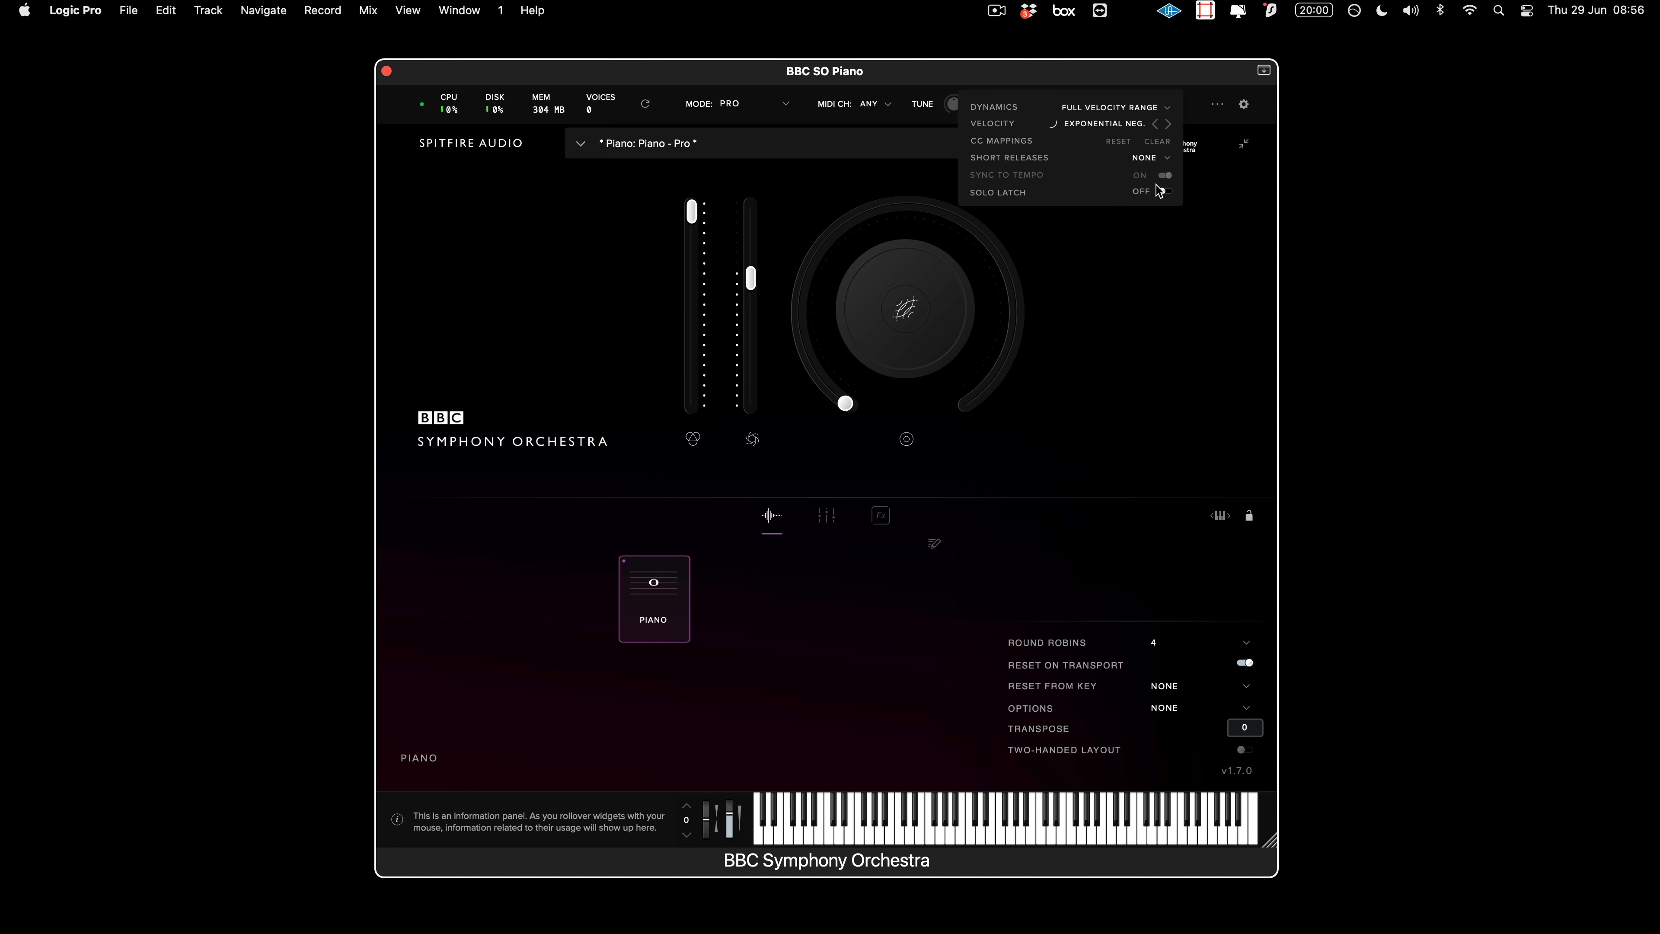
left_click(1158, 160)
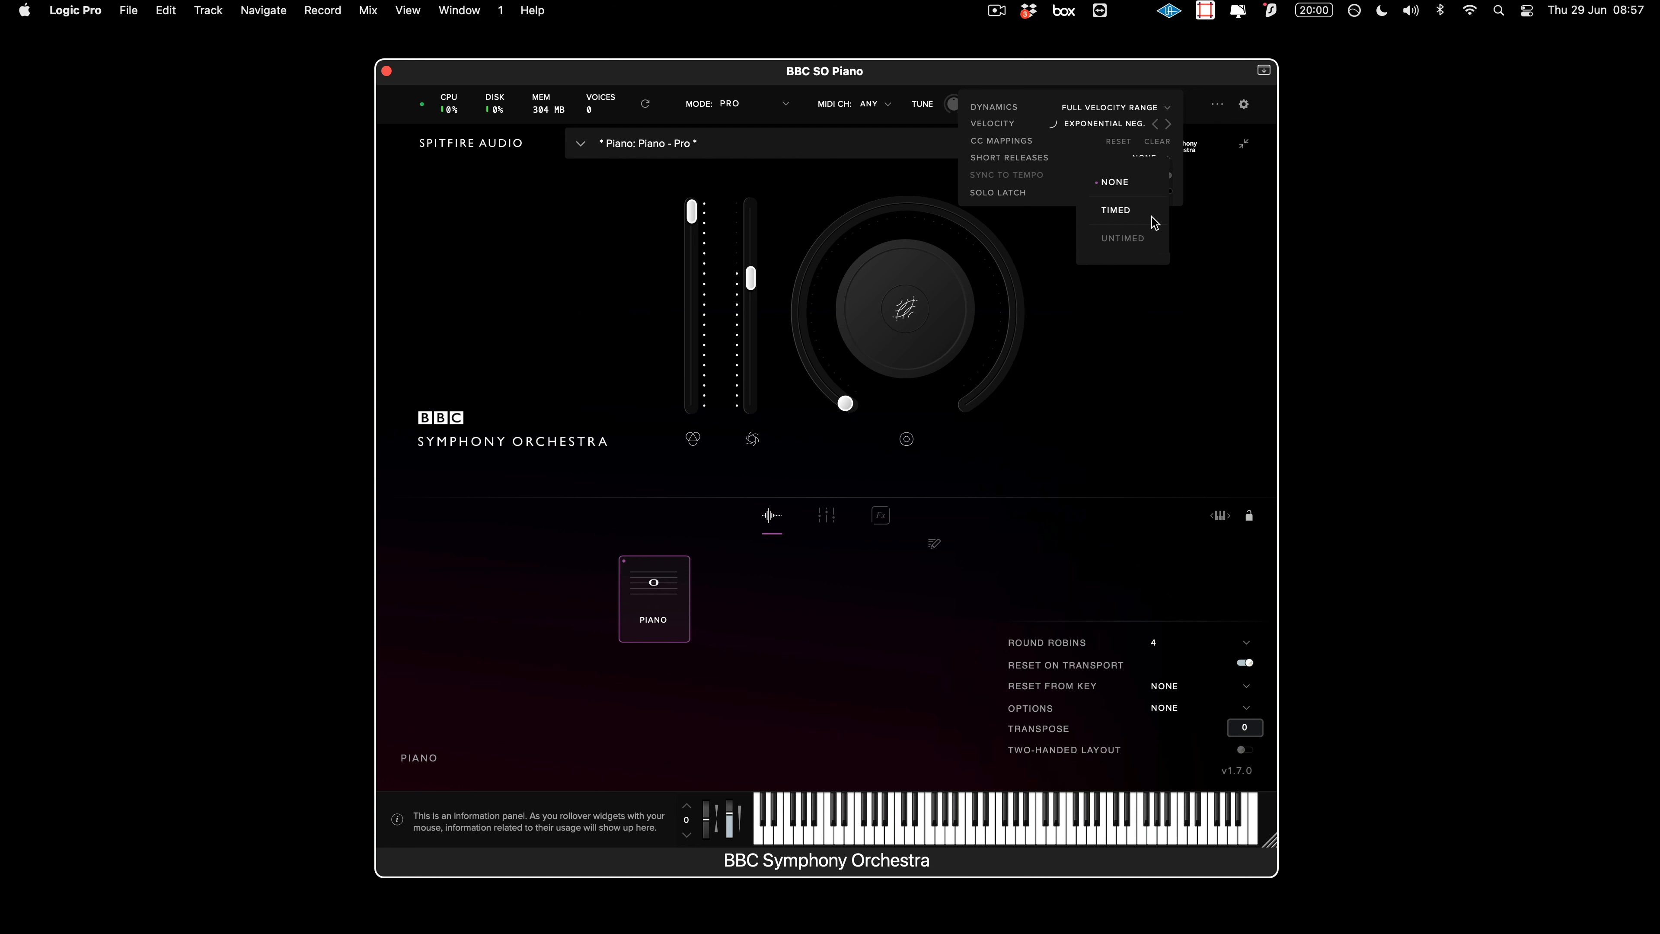
left_click(1053, 151)
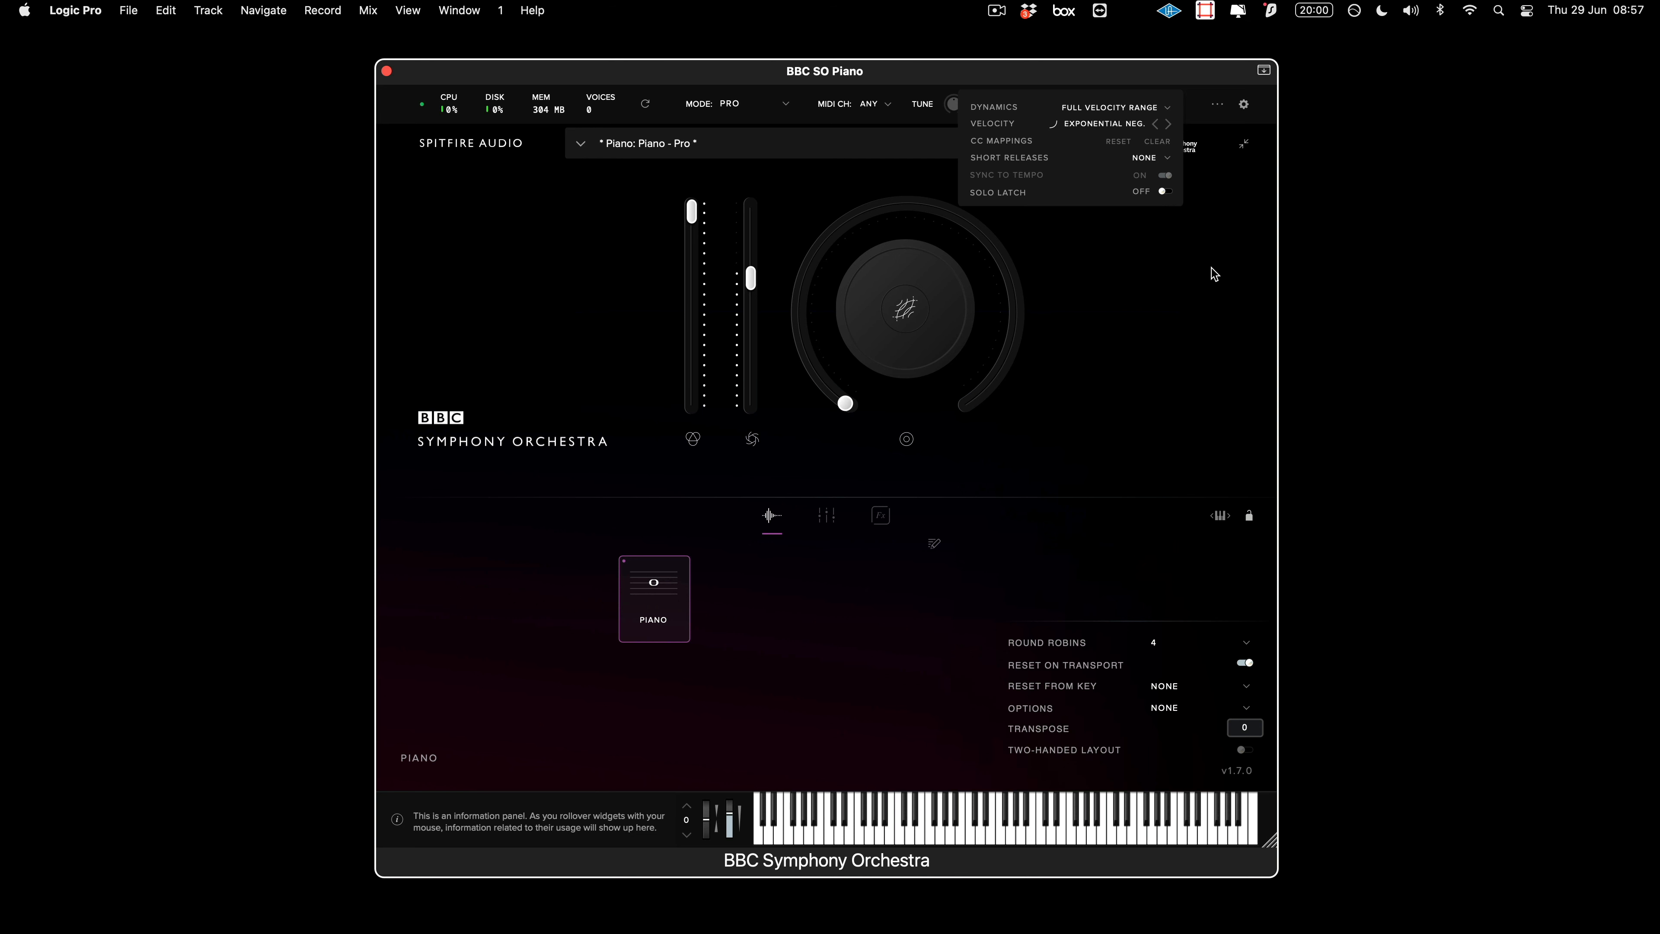
Examine the Interface section of the global settings, from help text and default scale to host automation and knob behaviour.
left_click(1243, 111)
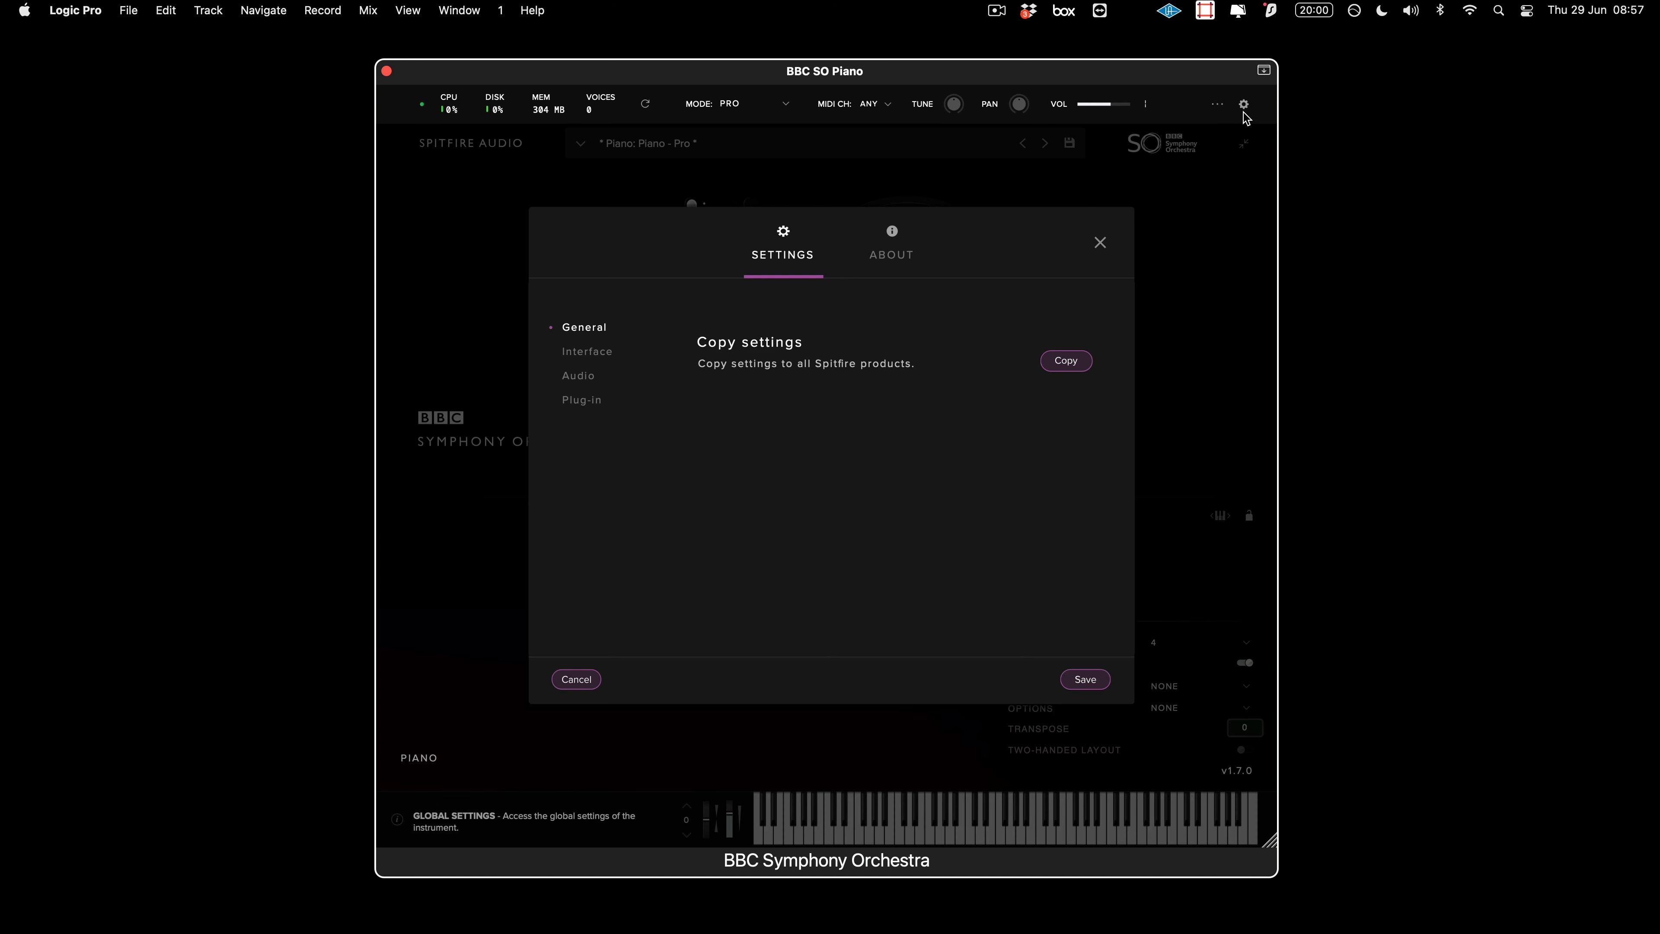
left_click(578, 356)
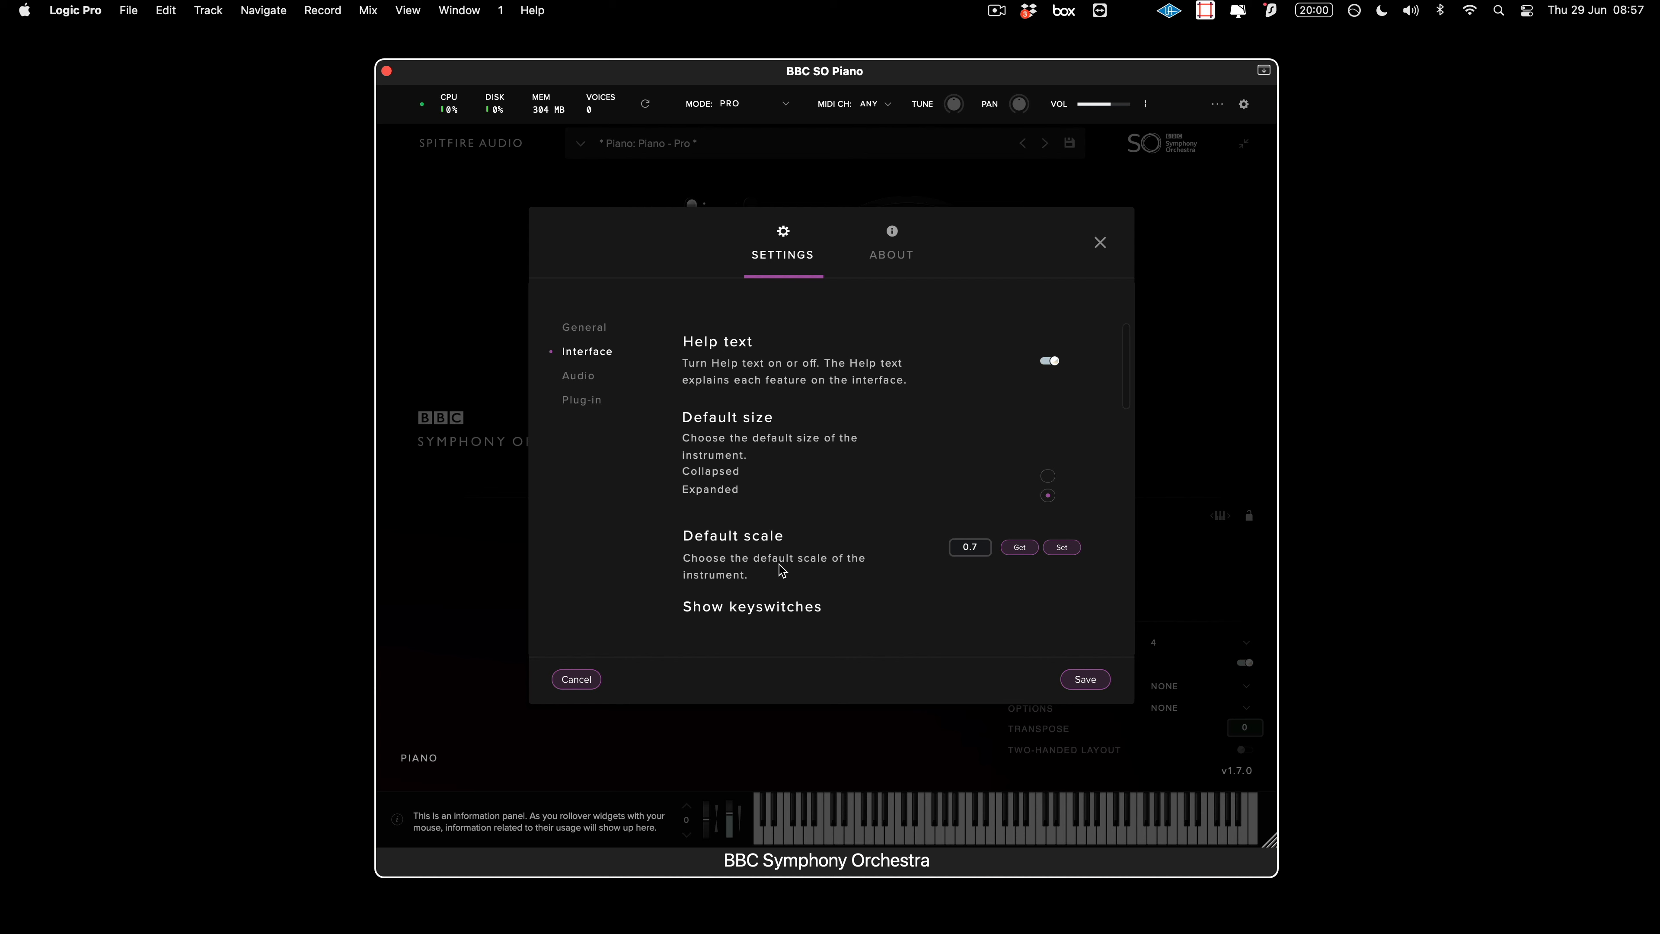
scroll(782, 569, "down", 5)
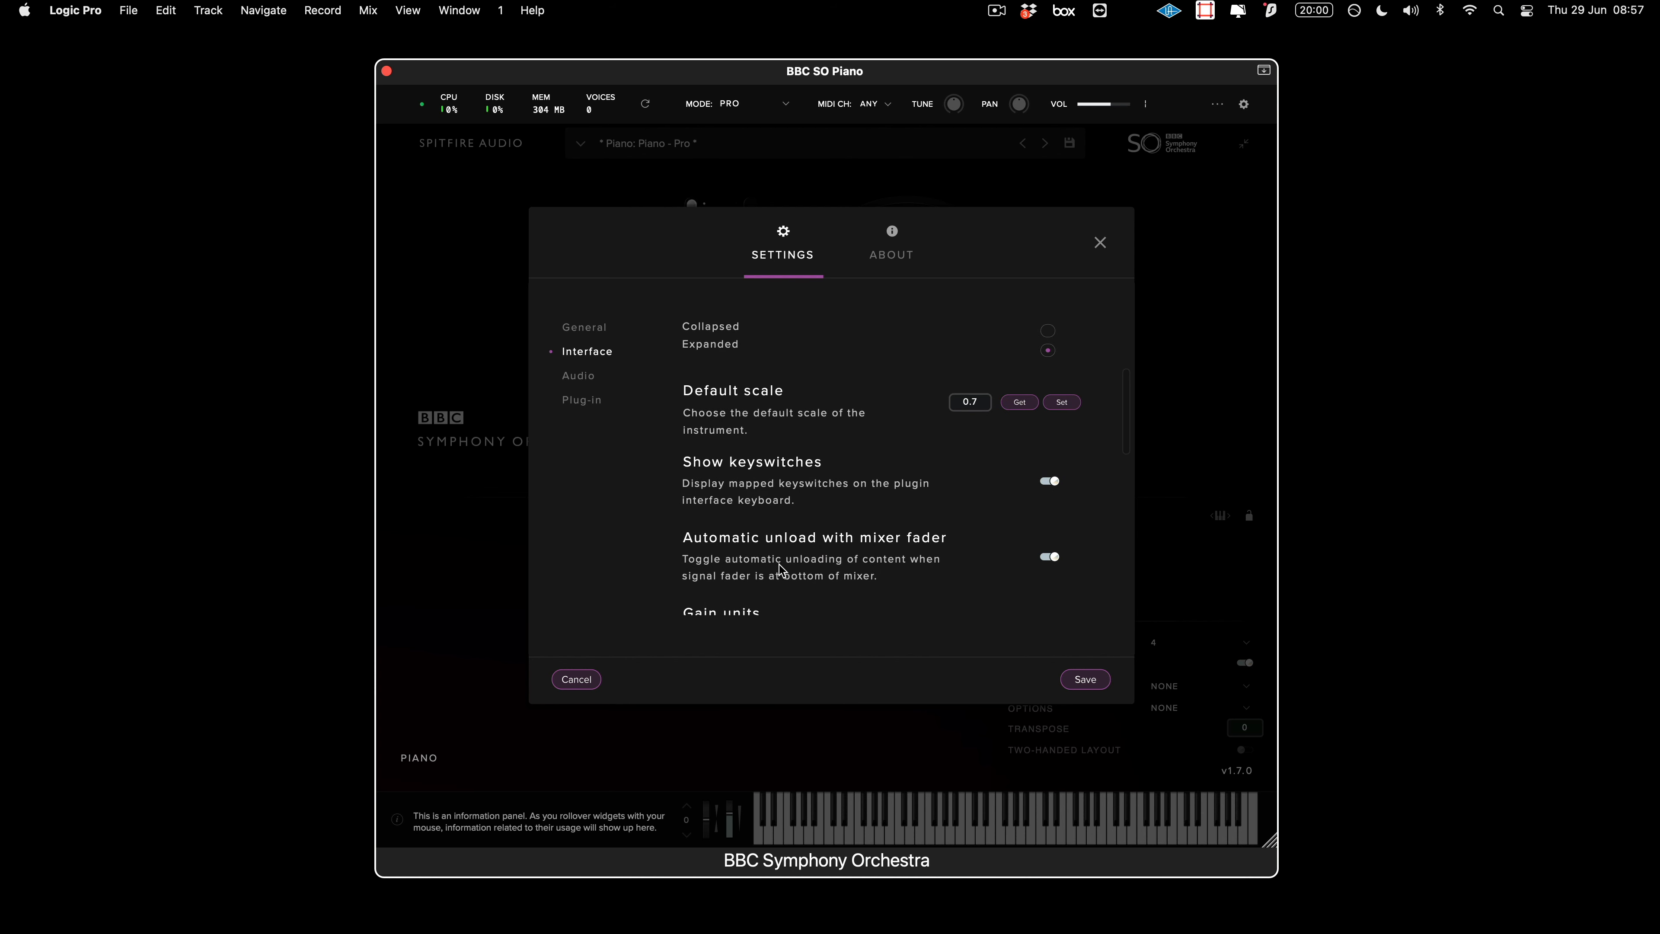
scroll(782, 569, "down", 10)
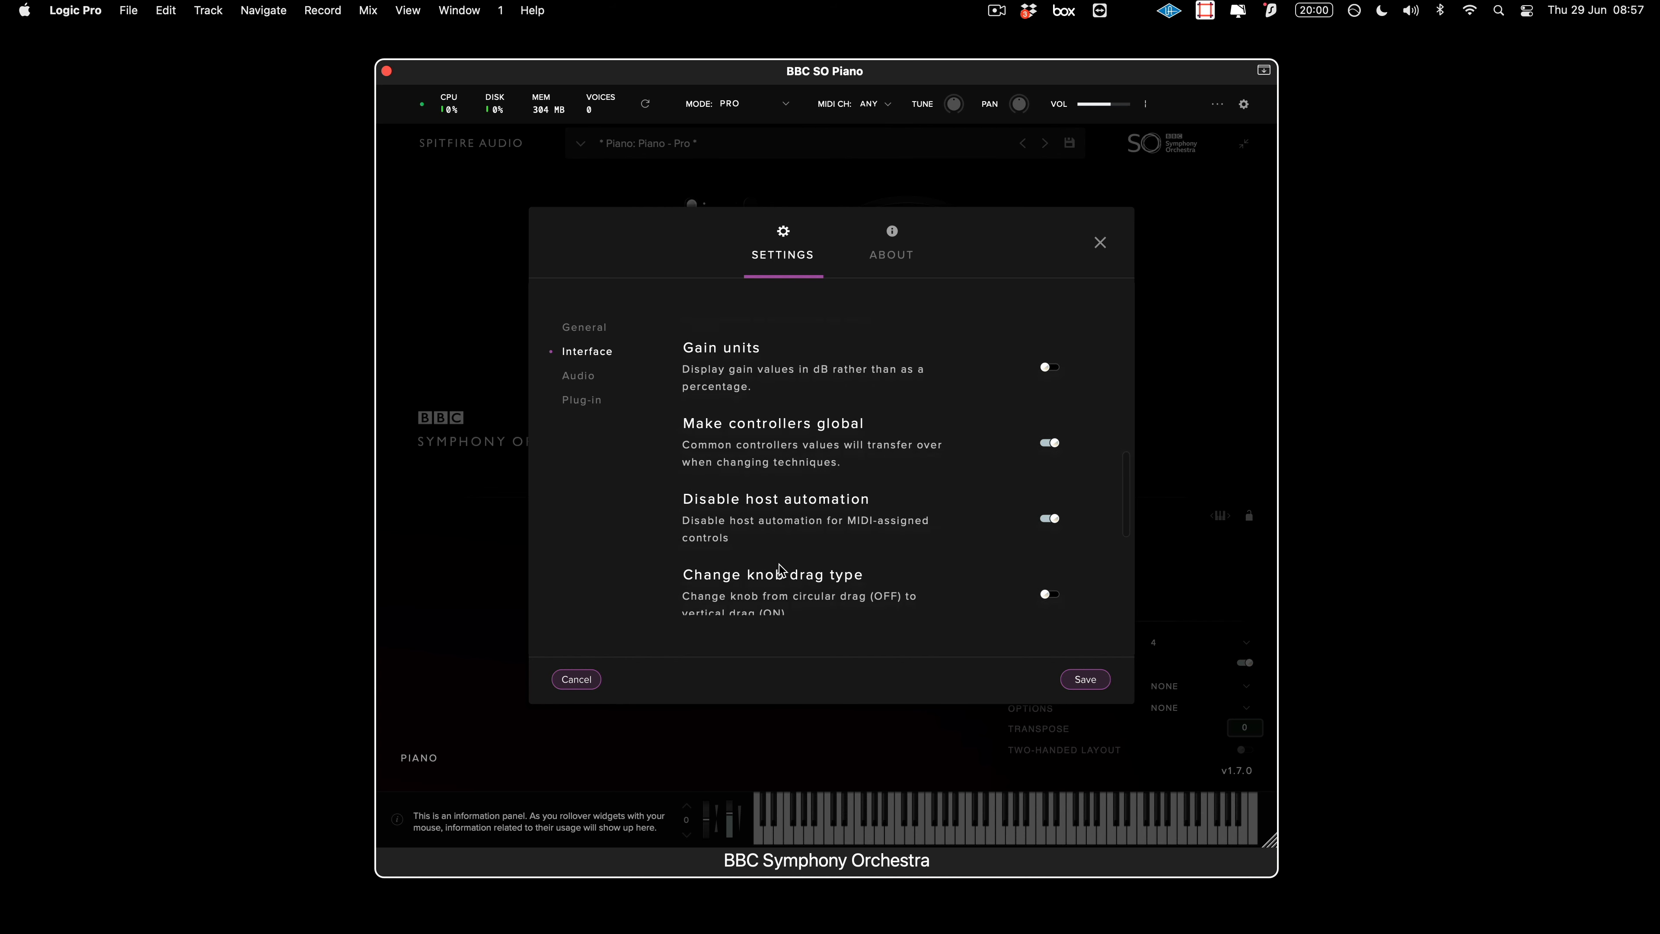
scroll(858, 480, "up", 2)
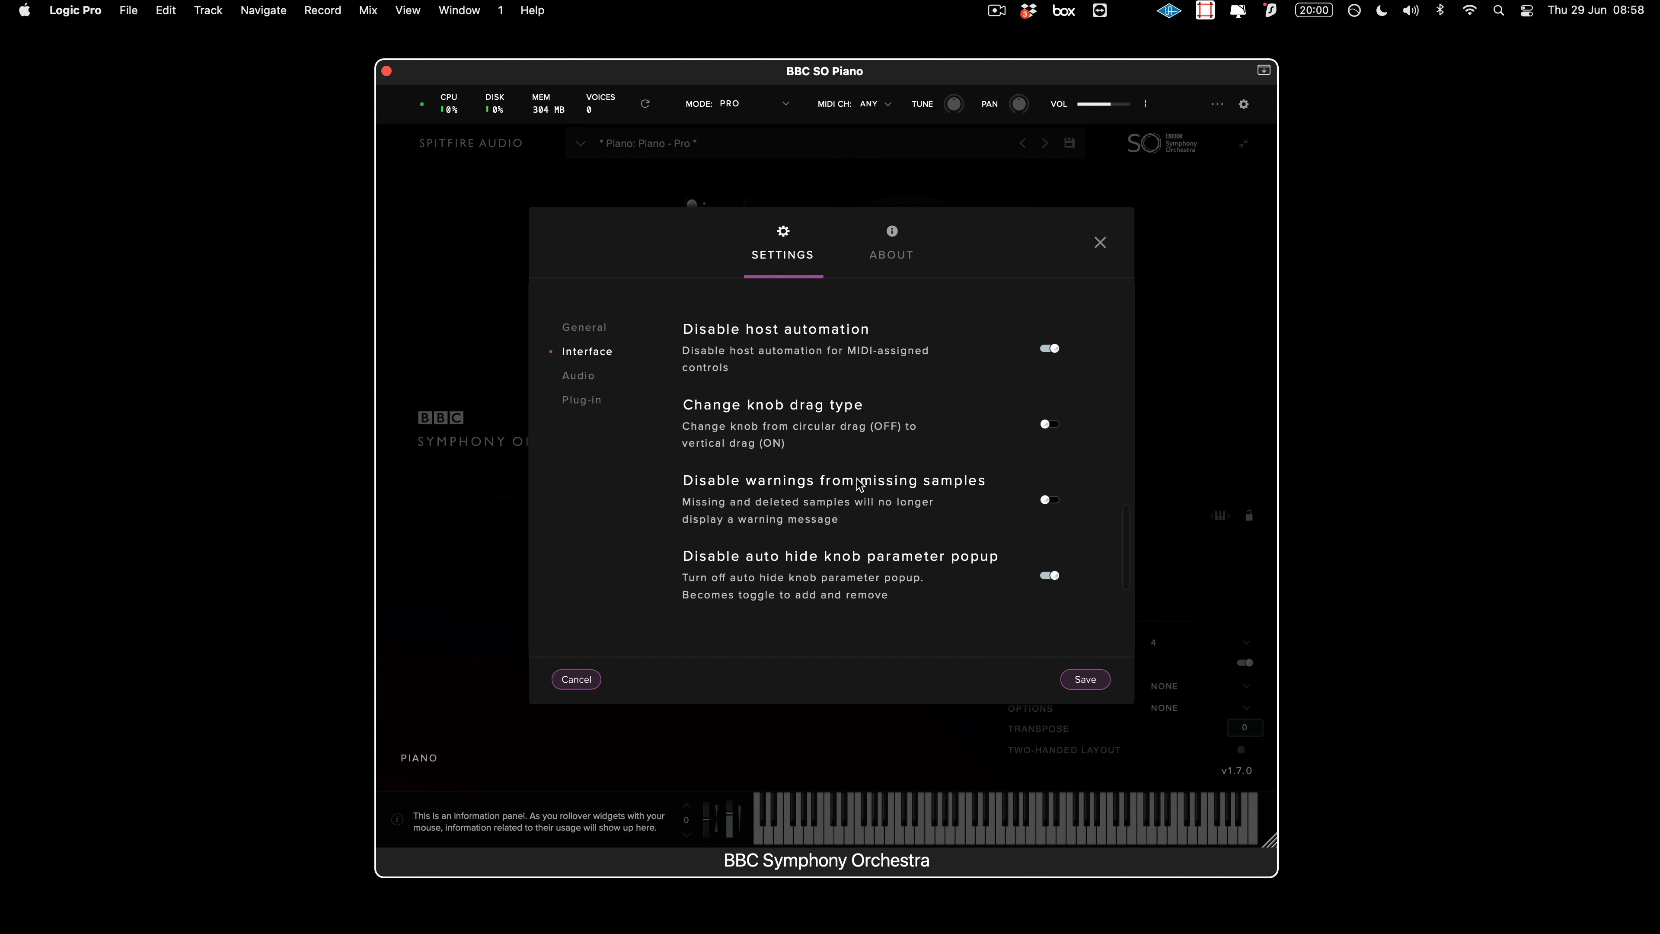
scroll(857, 485, "up", 1)
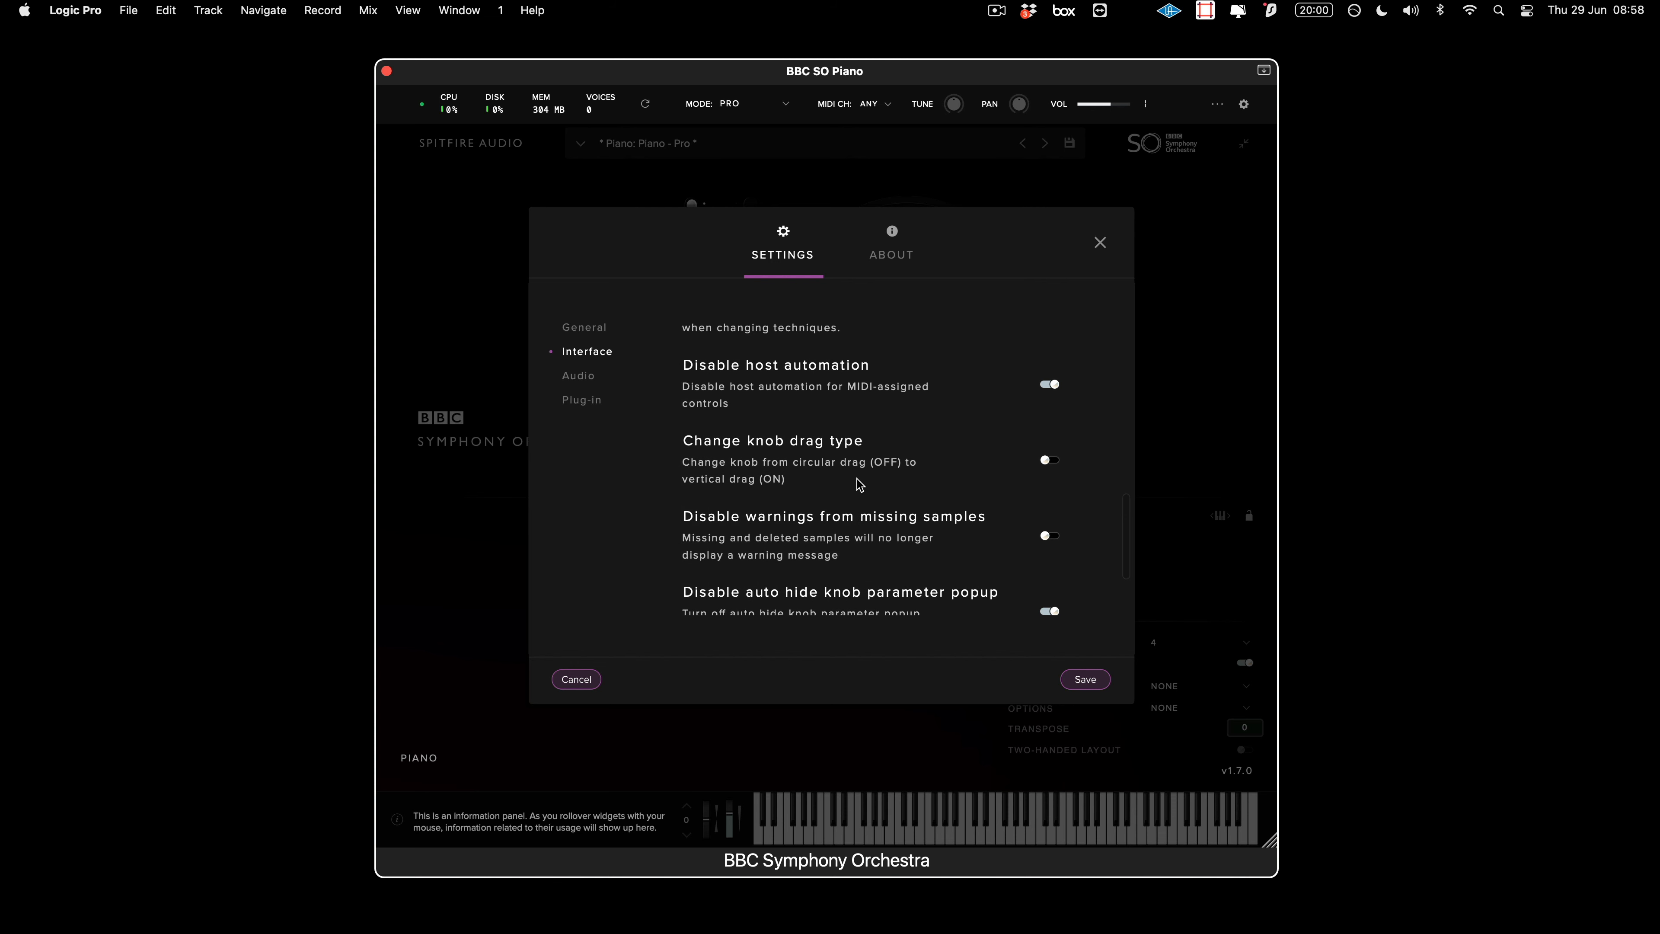
scroll(859, 484, "up", 2)
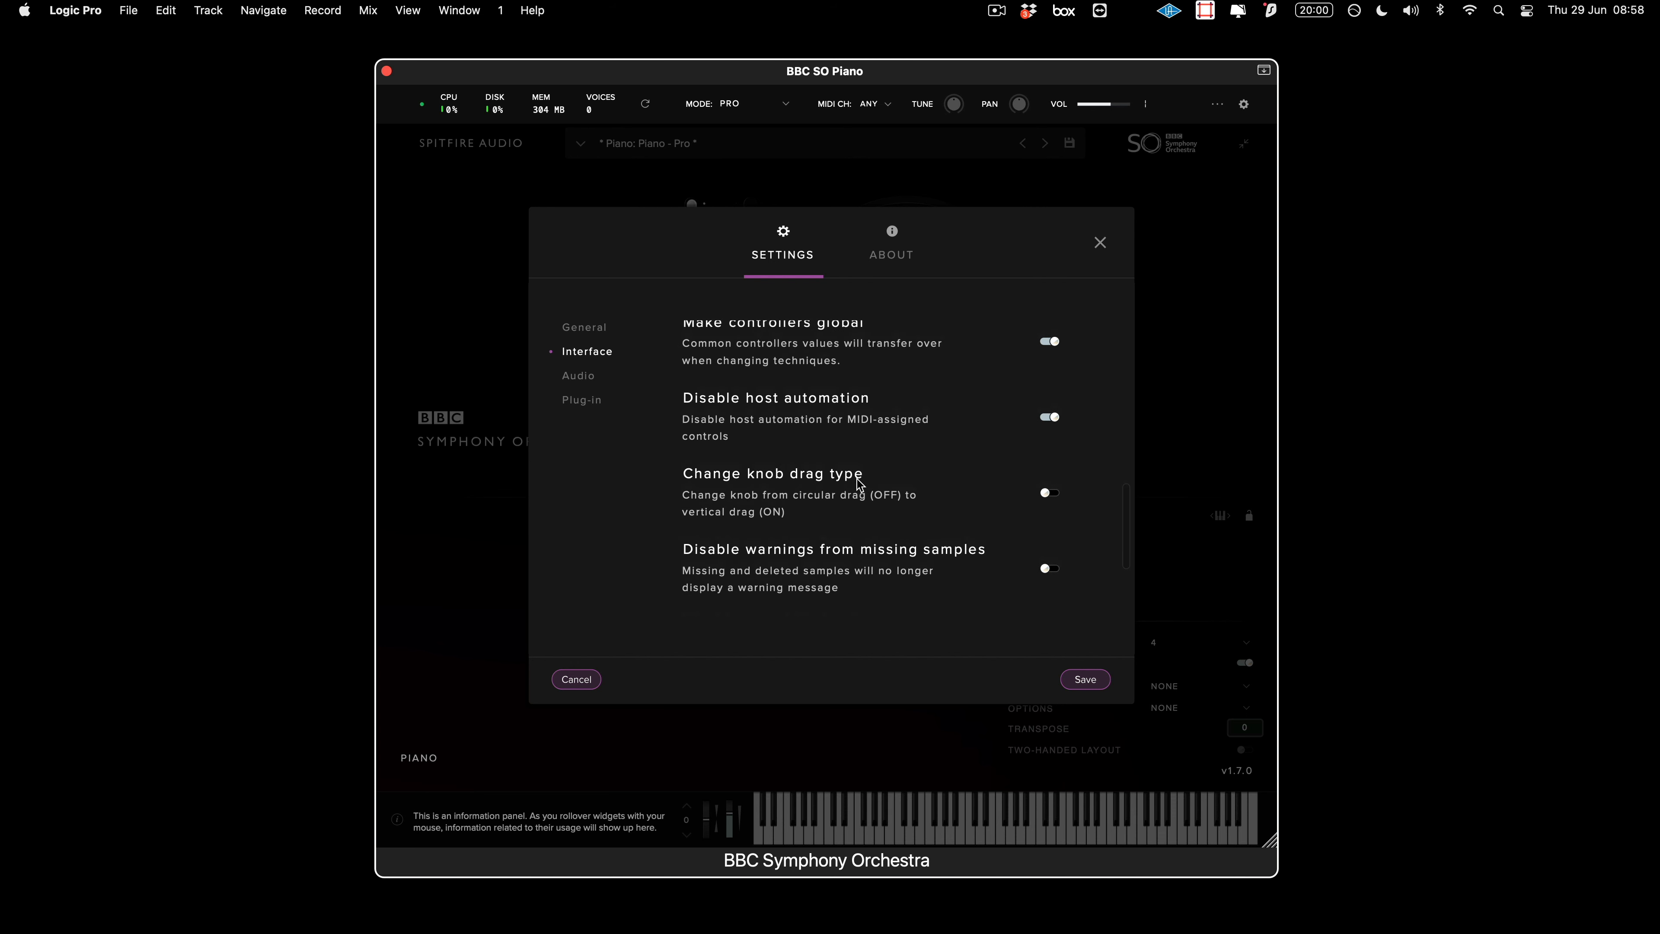
scroll(859, 484, "up", 8)
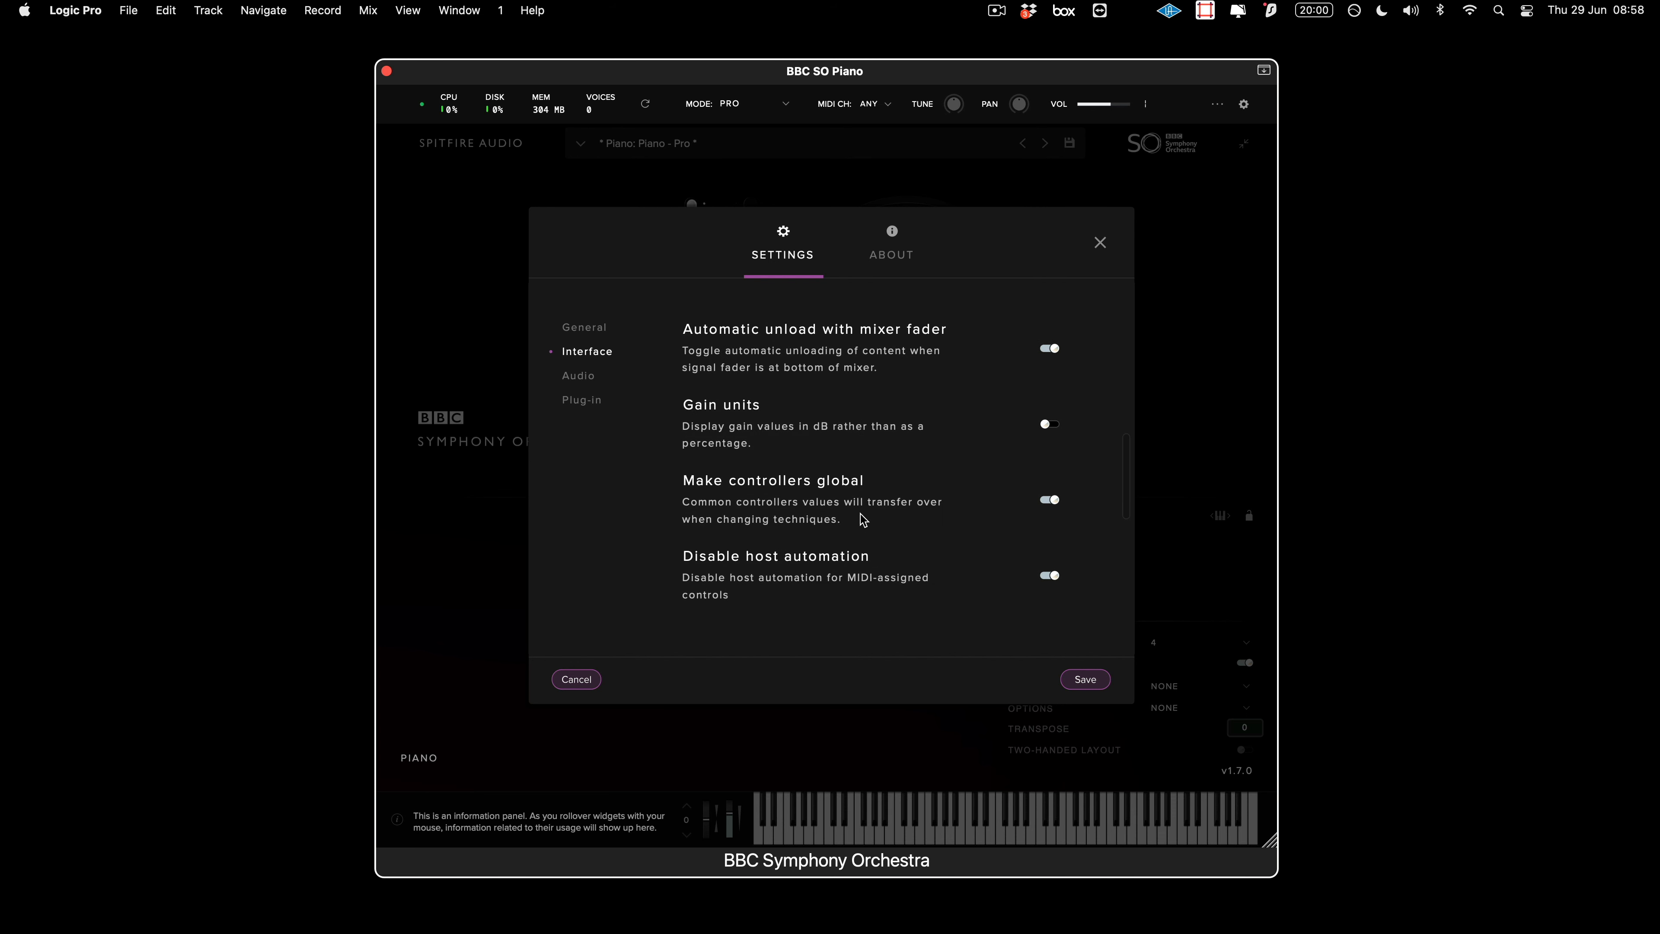
Examine the Audio section of the global settings, including preload size, stream buffer size, master tuning and pitch voices.
left_click(592, 382)
scroll(825, 556, "down", 4)
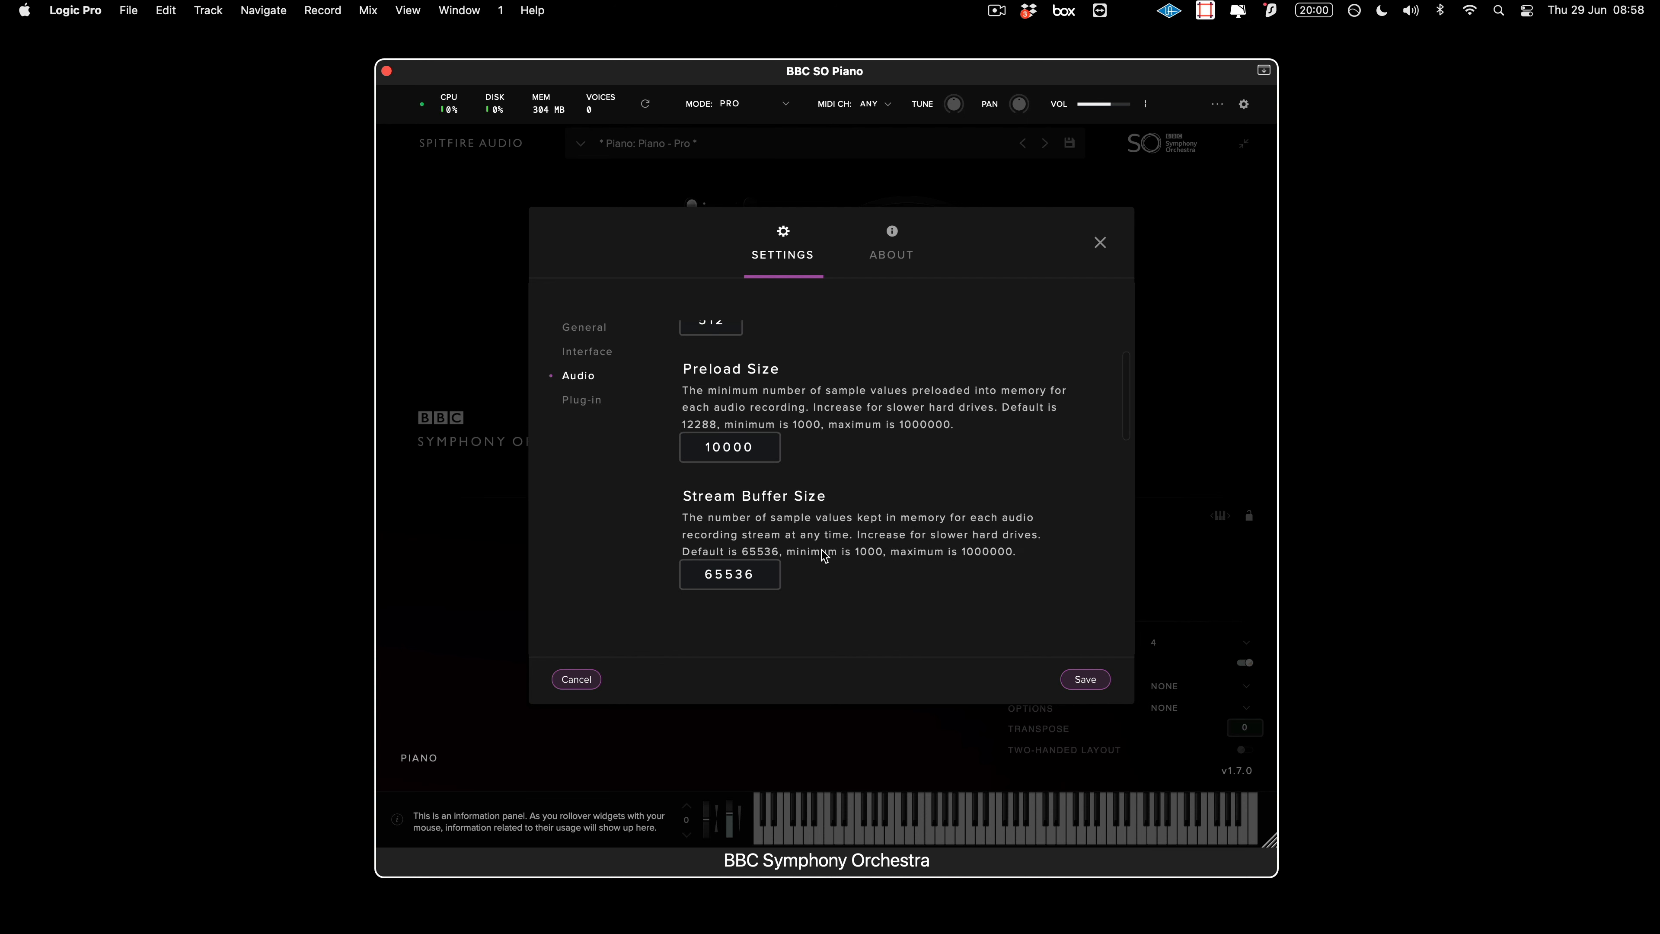
scroll(825, 556, "down", 6)
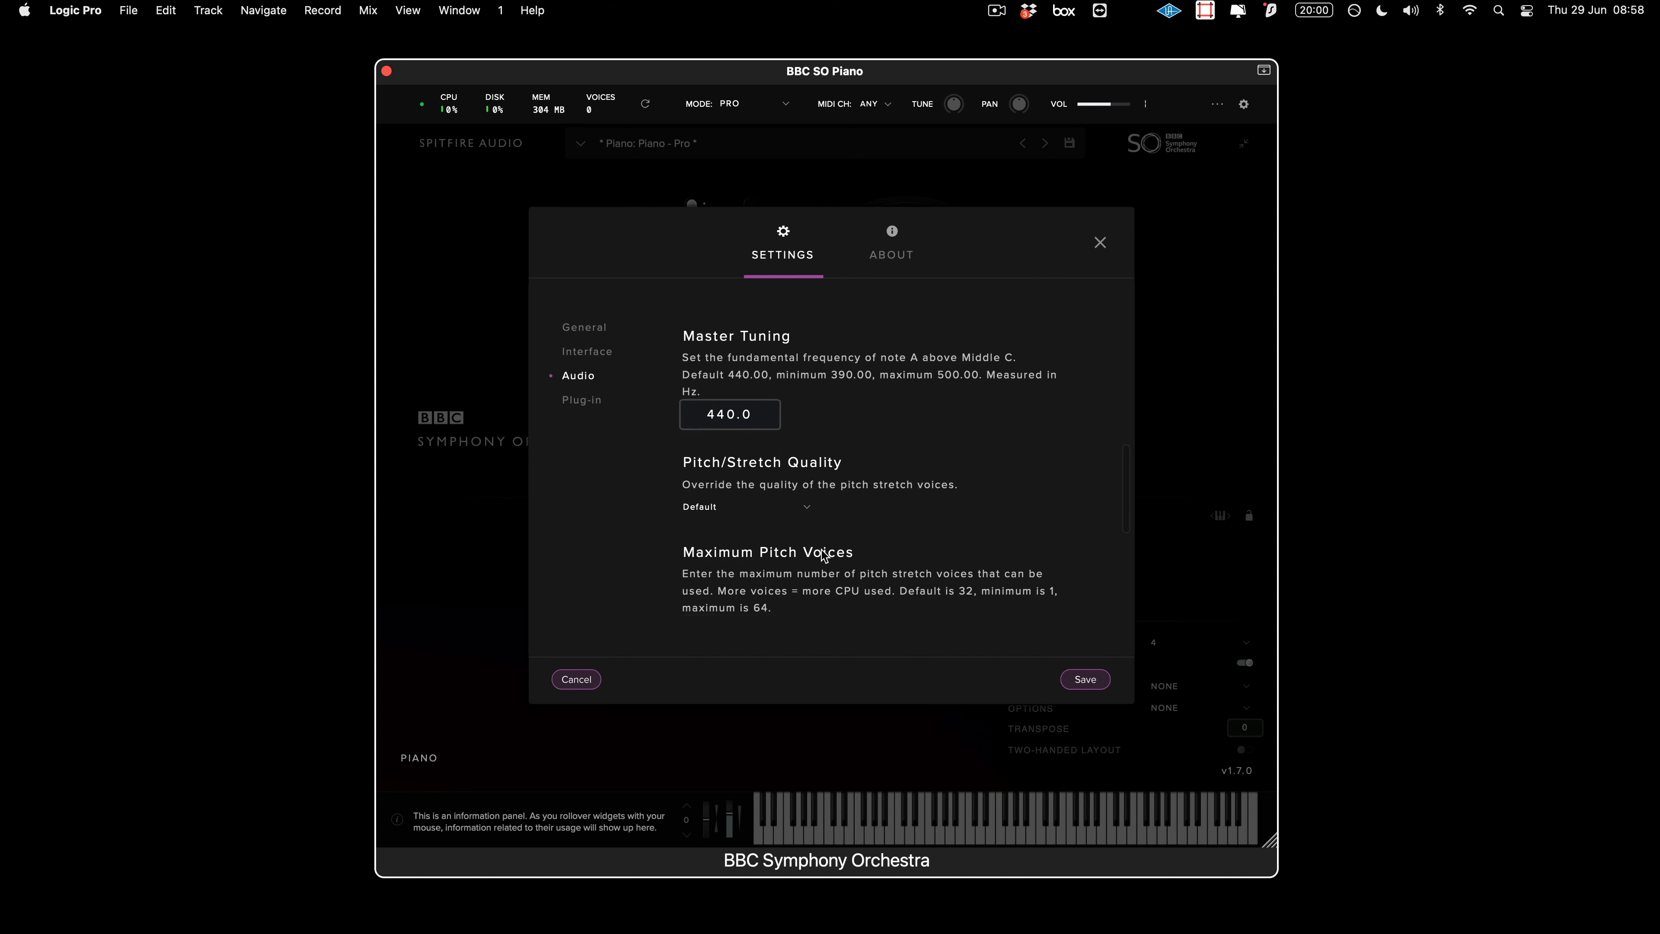
Review the presets offered as the plug-in's startup default and leave the global settings without saving.
left_click(595, 410)
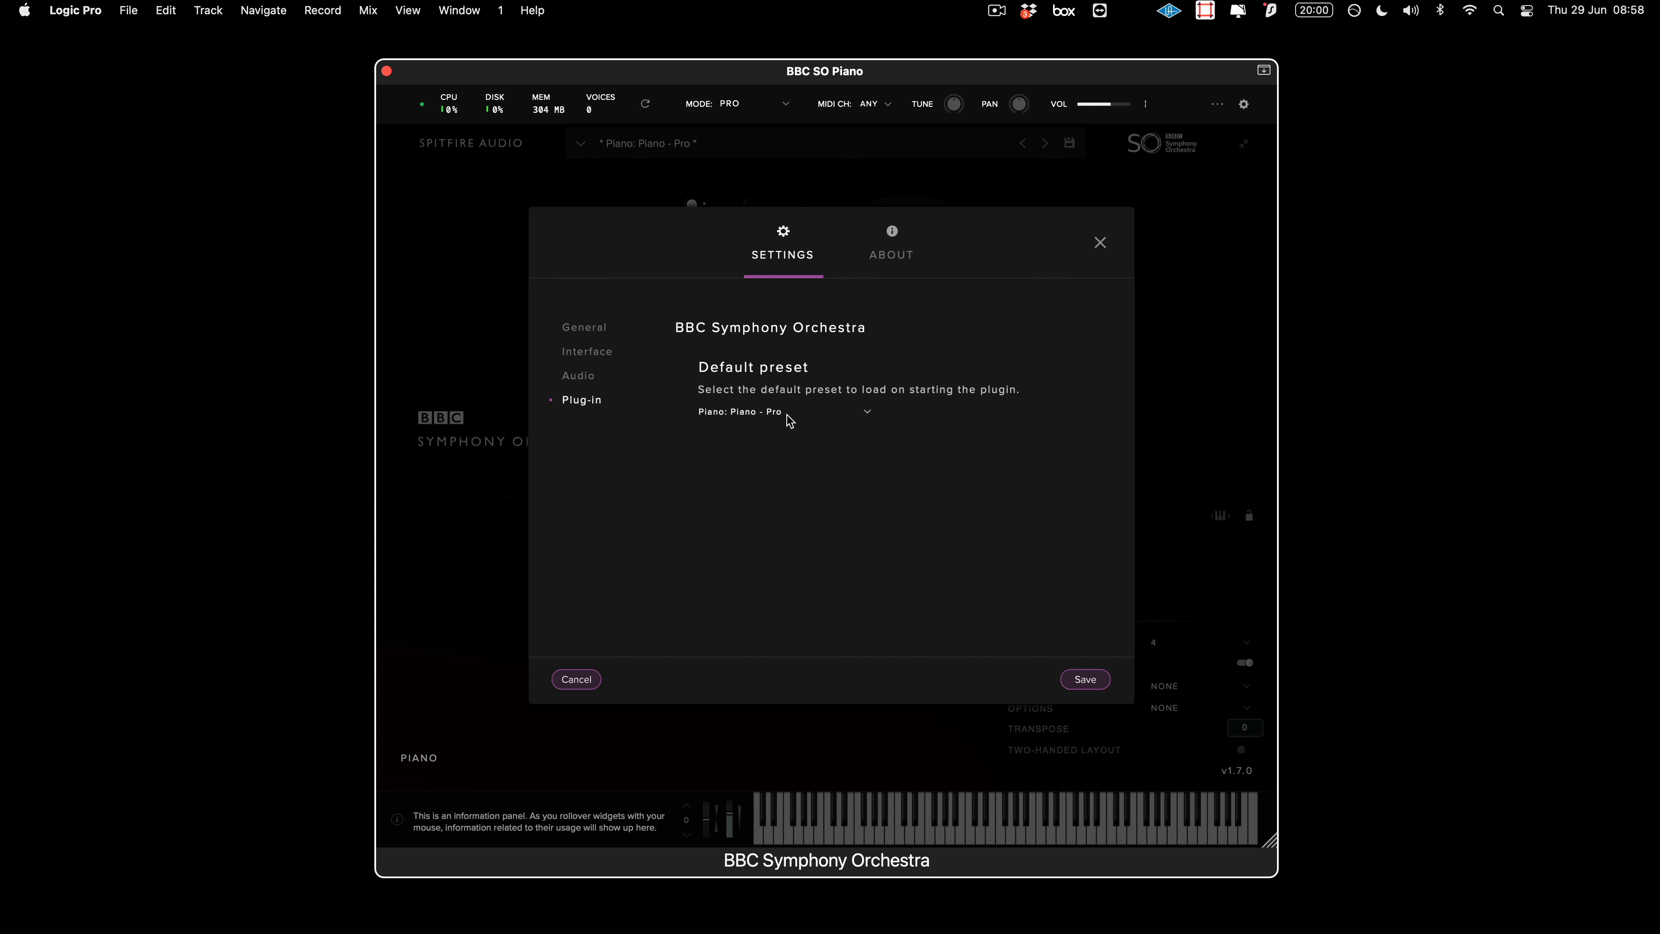
left_click(807, 418)
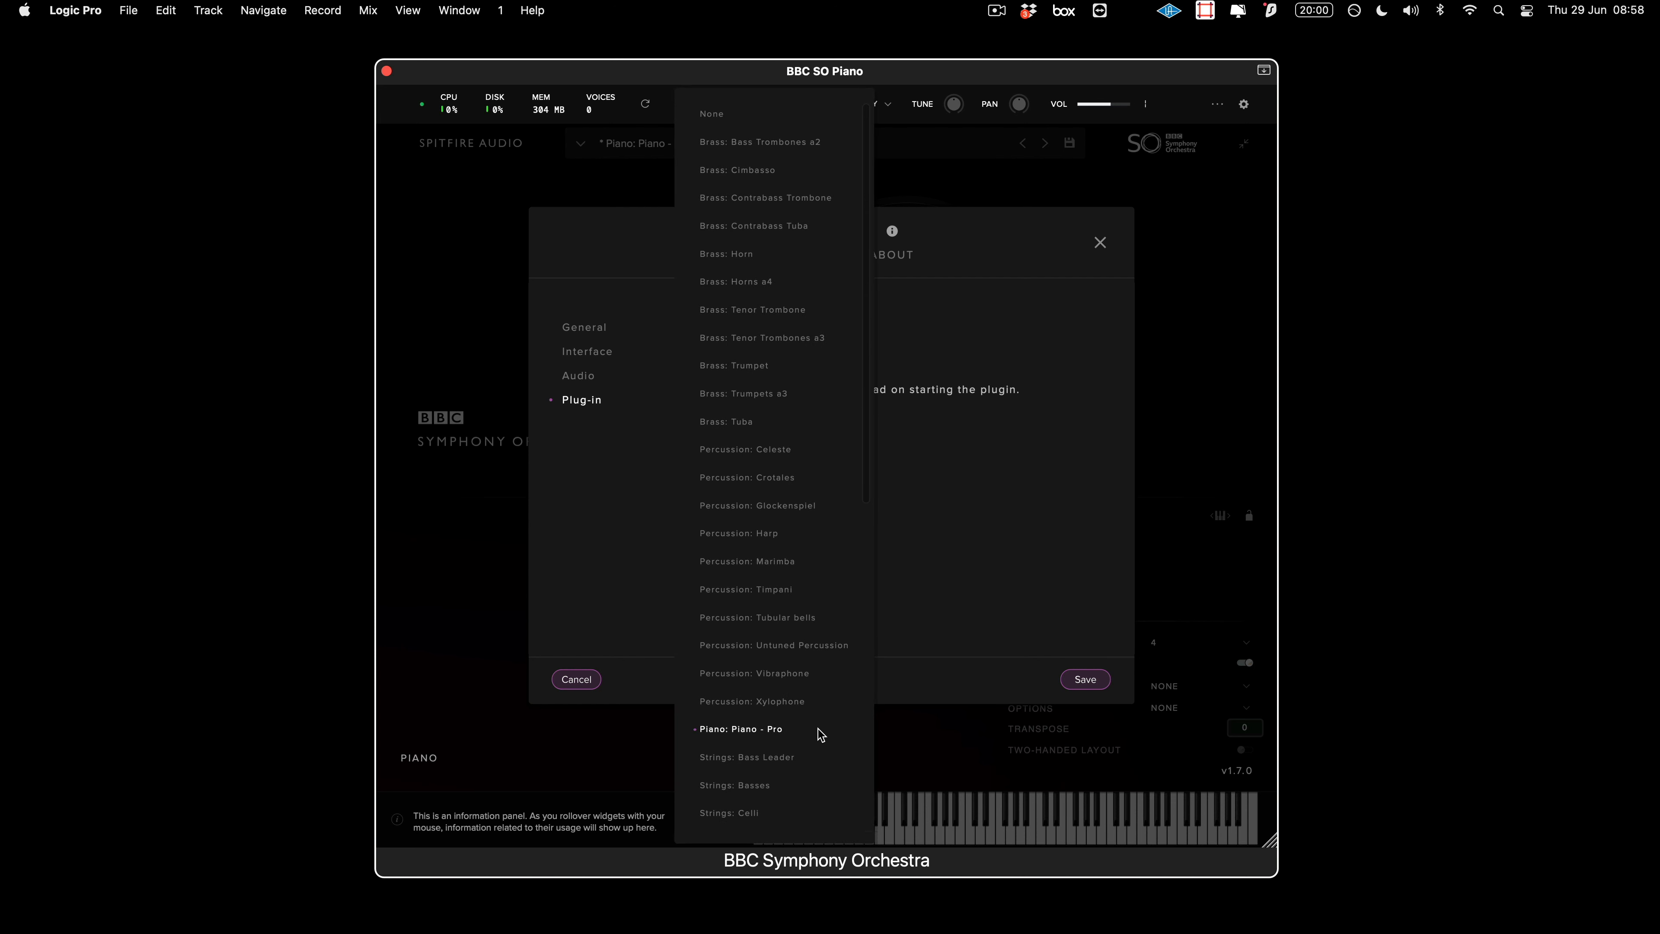
left_click(1047, 504)
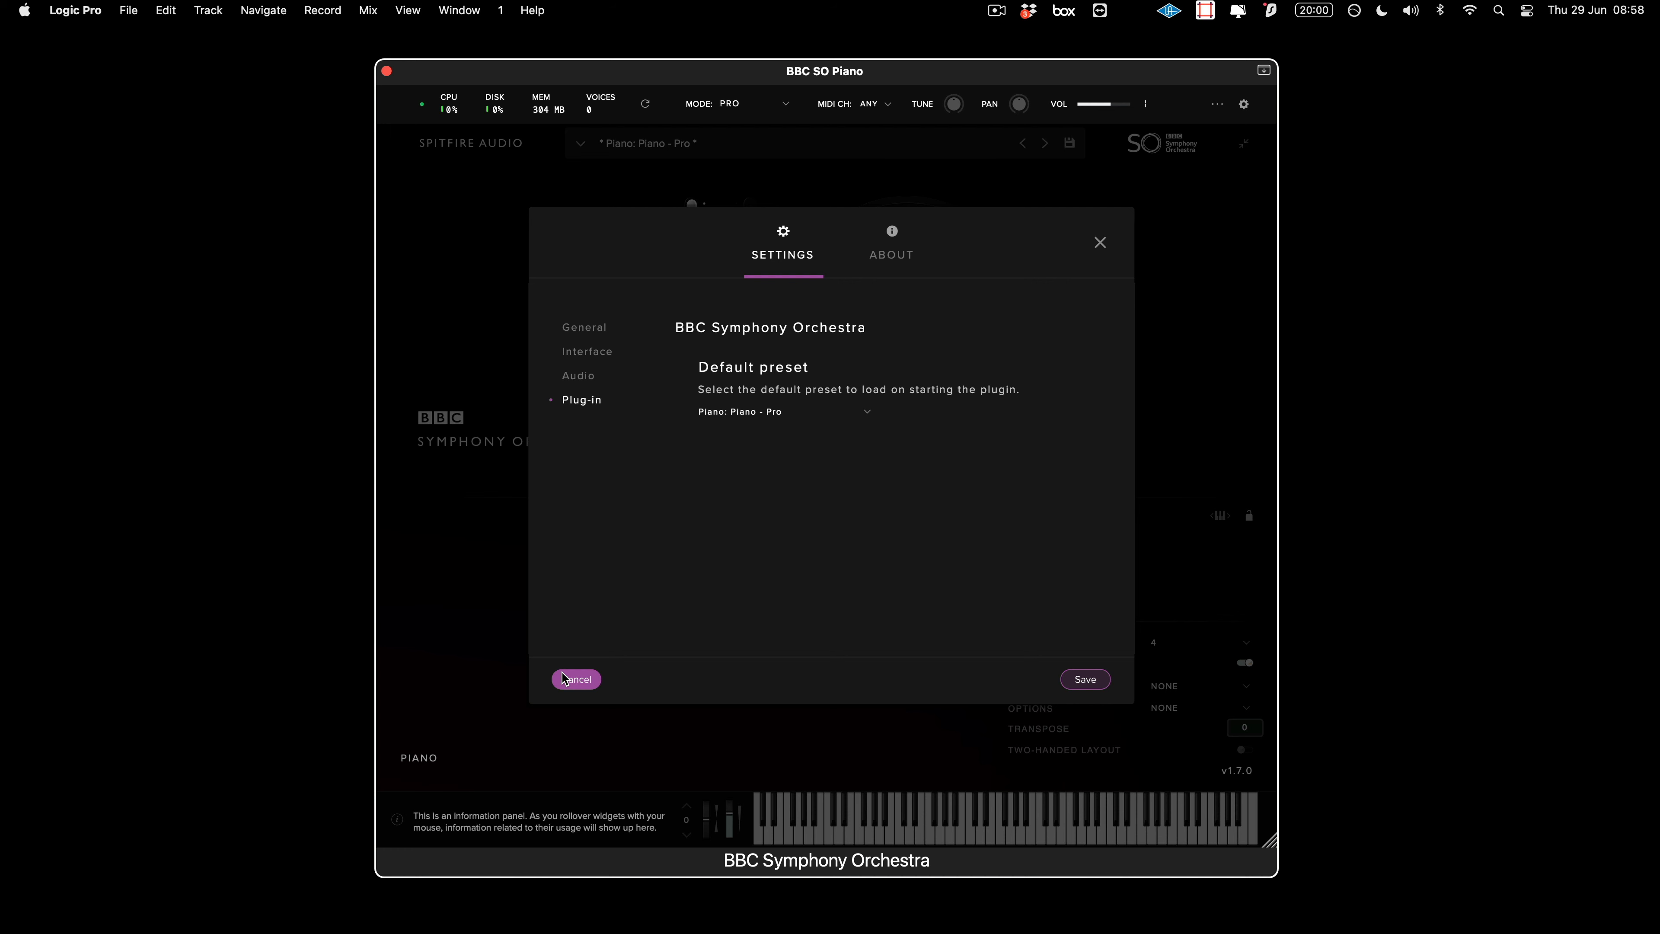
left_click(563, 678)
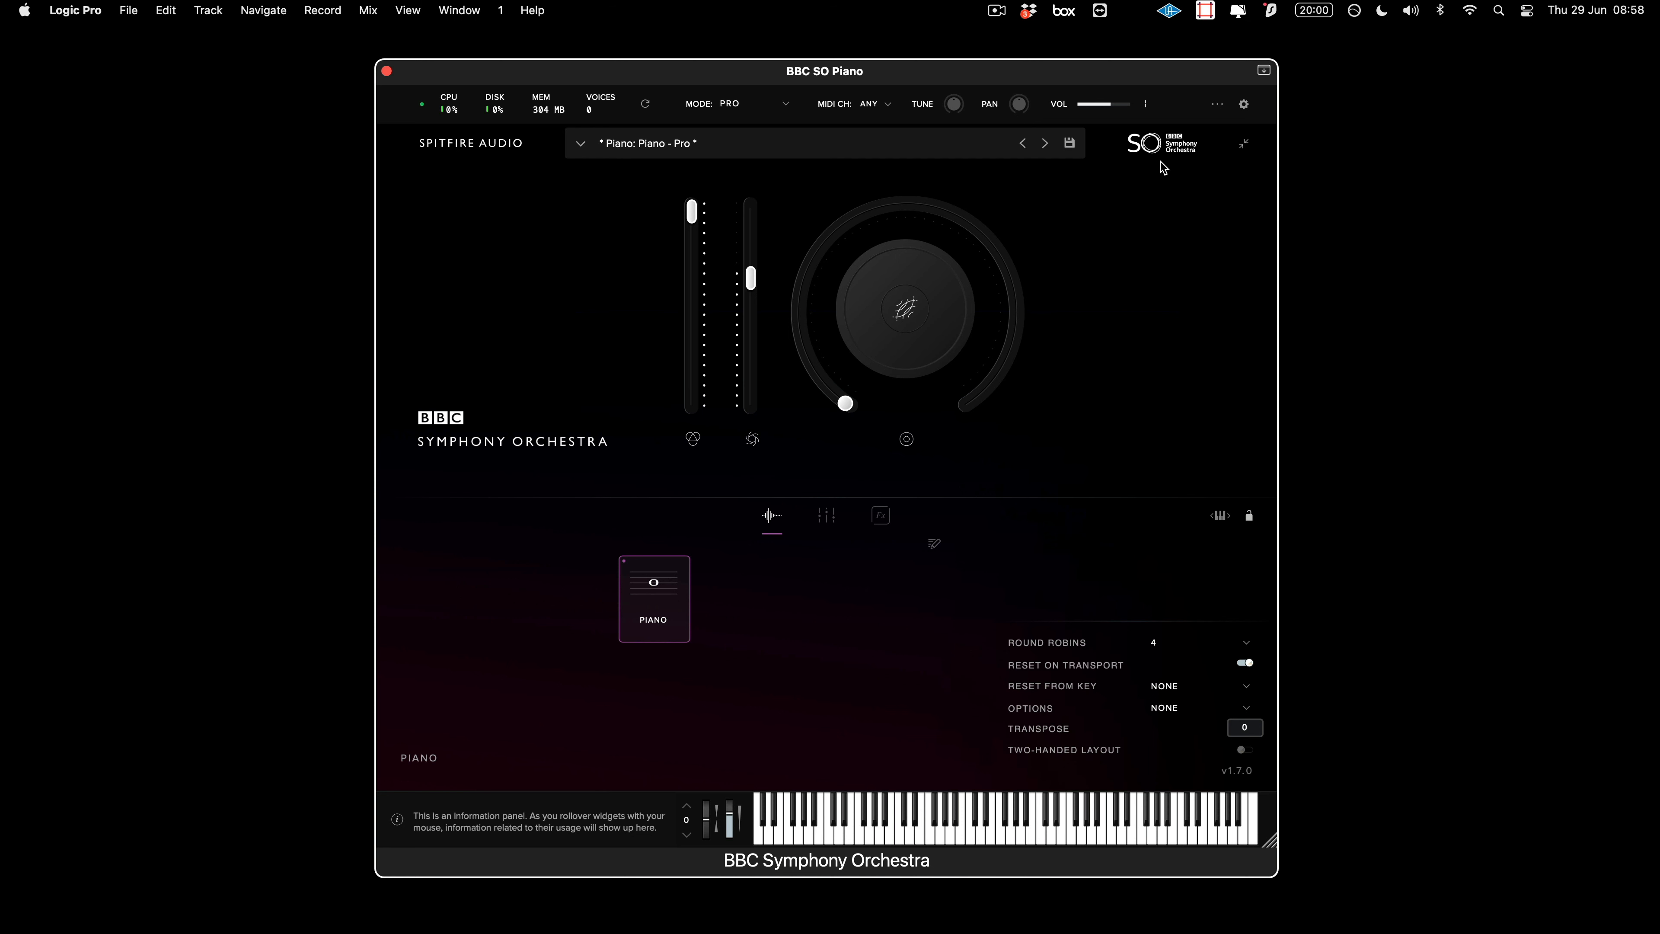
Collapse the instrument interface to its compact view and expand it back to full size.
left_click(1245, 145)
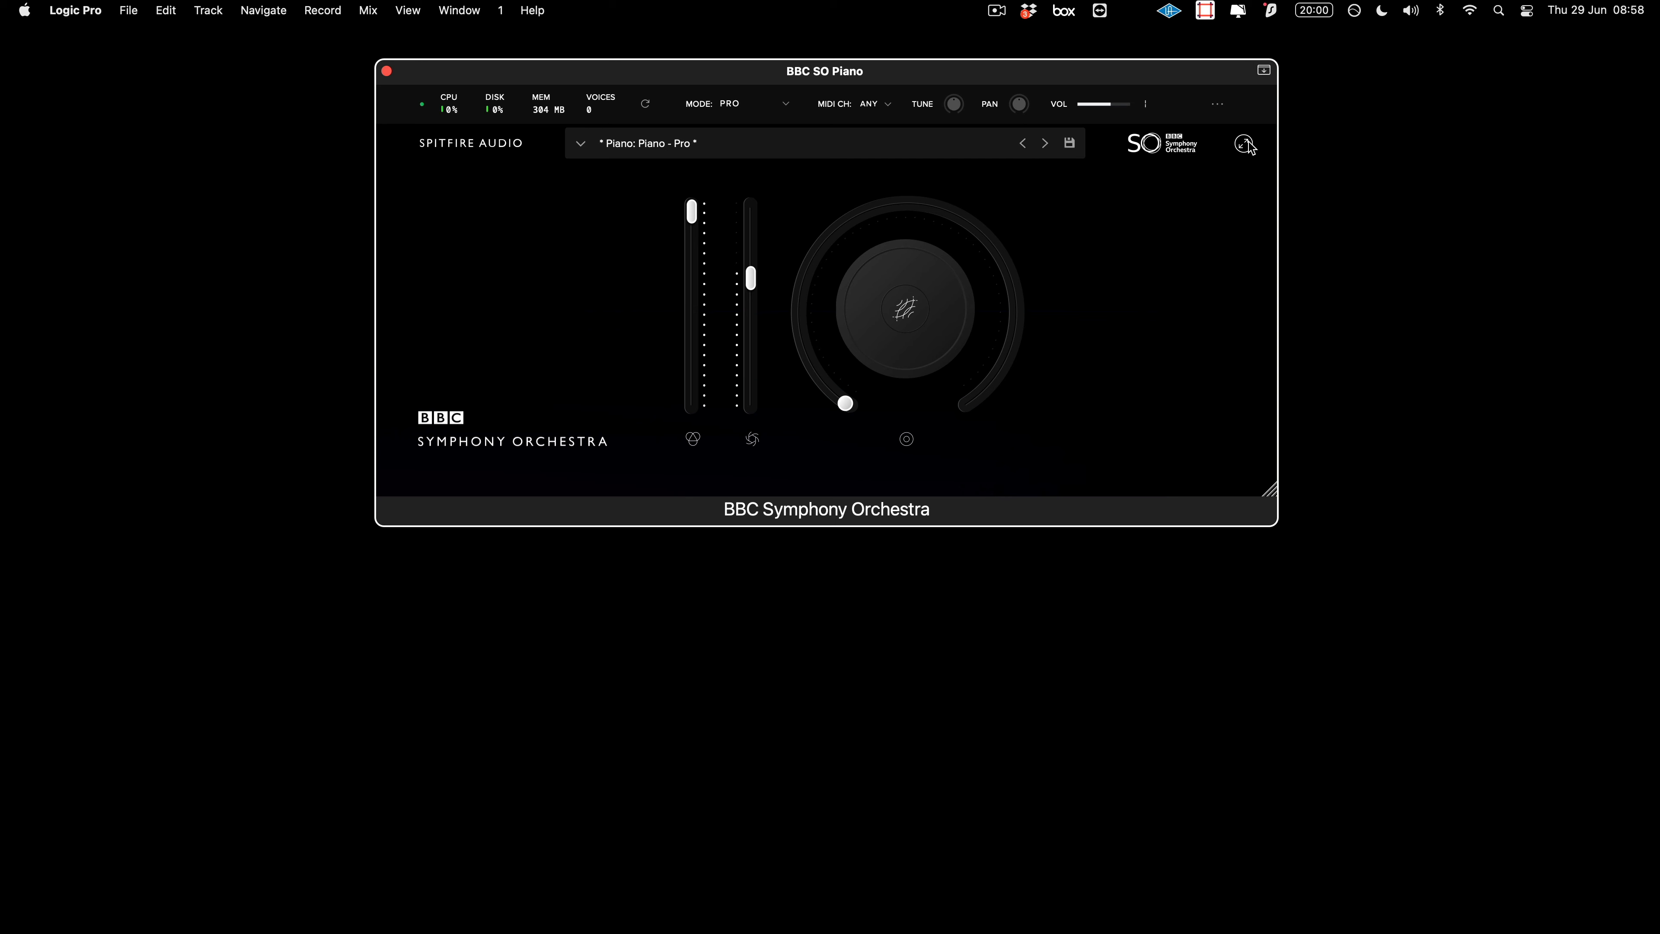
left_click(1245, 144)
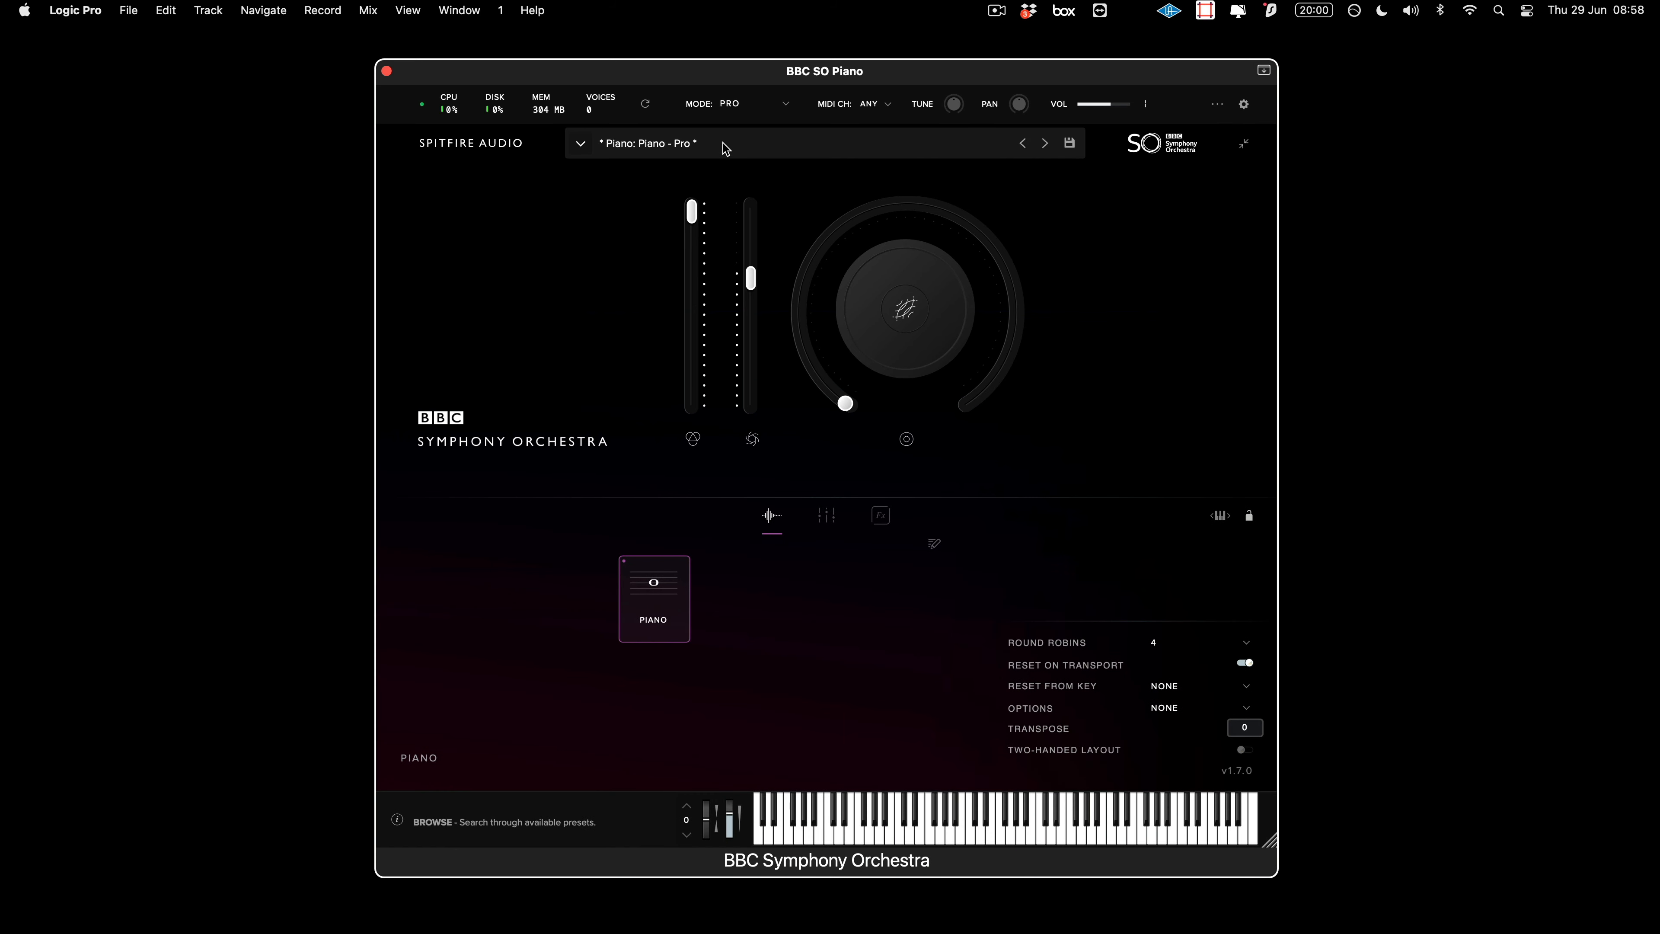
Look through the preset browser's instrument categories, filter the list to Brass and remove the filter.
left_click(581, 143)
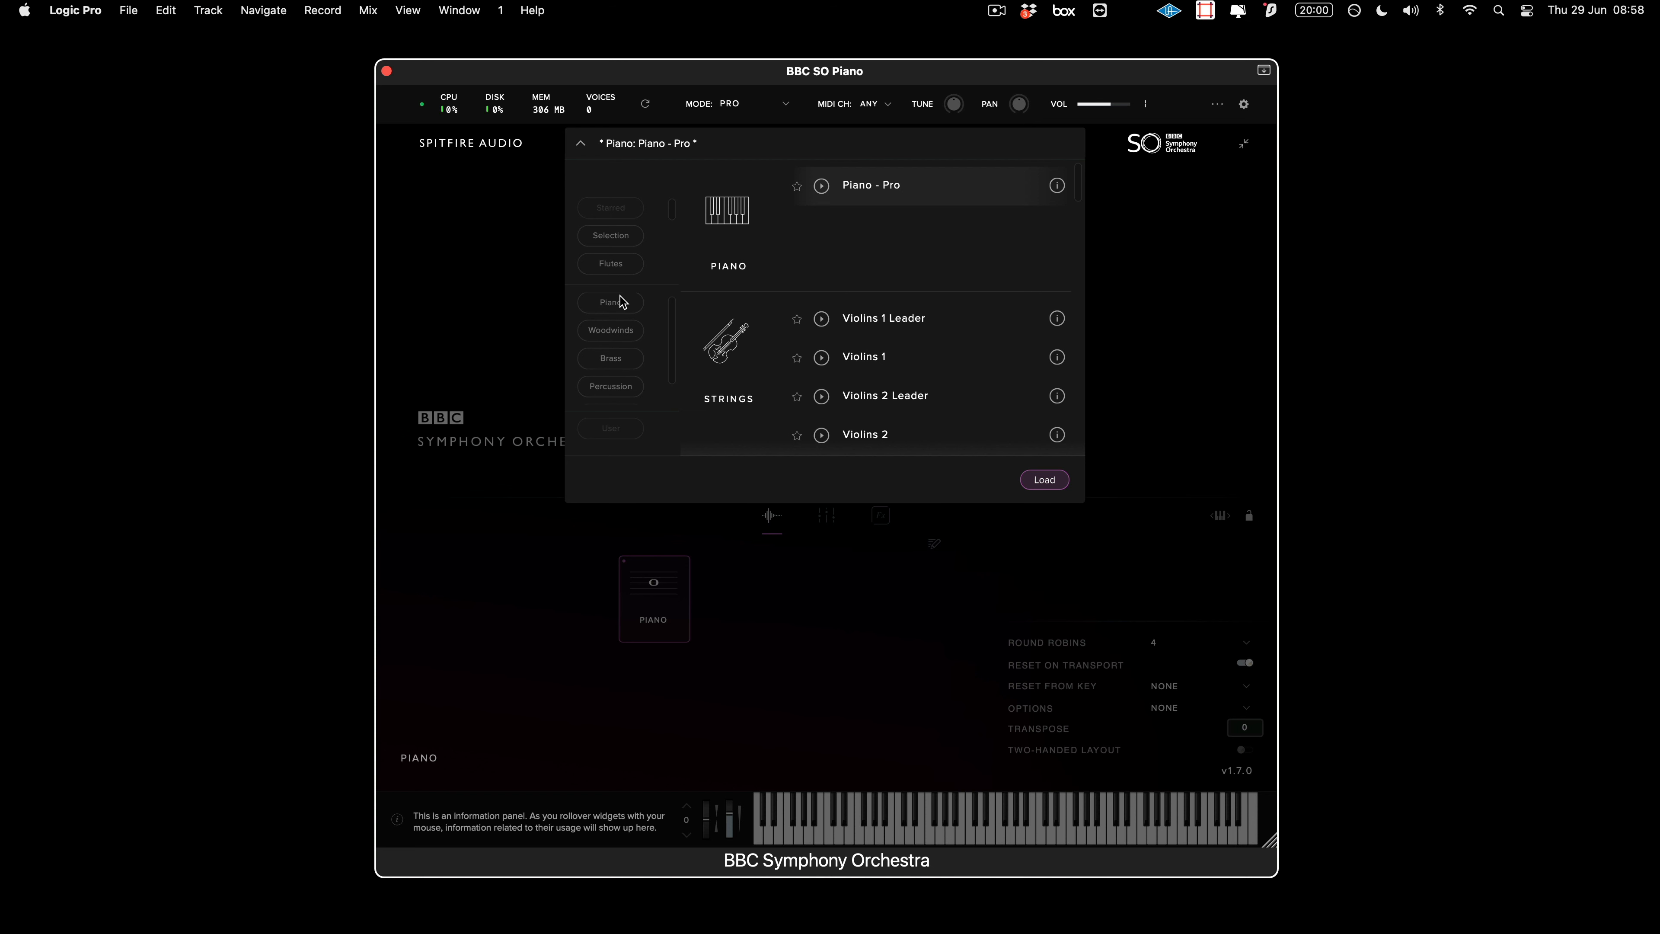
scroll(618, 361, "down", 1)
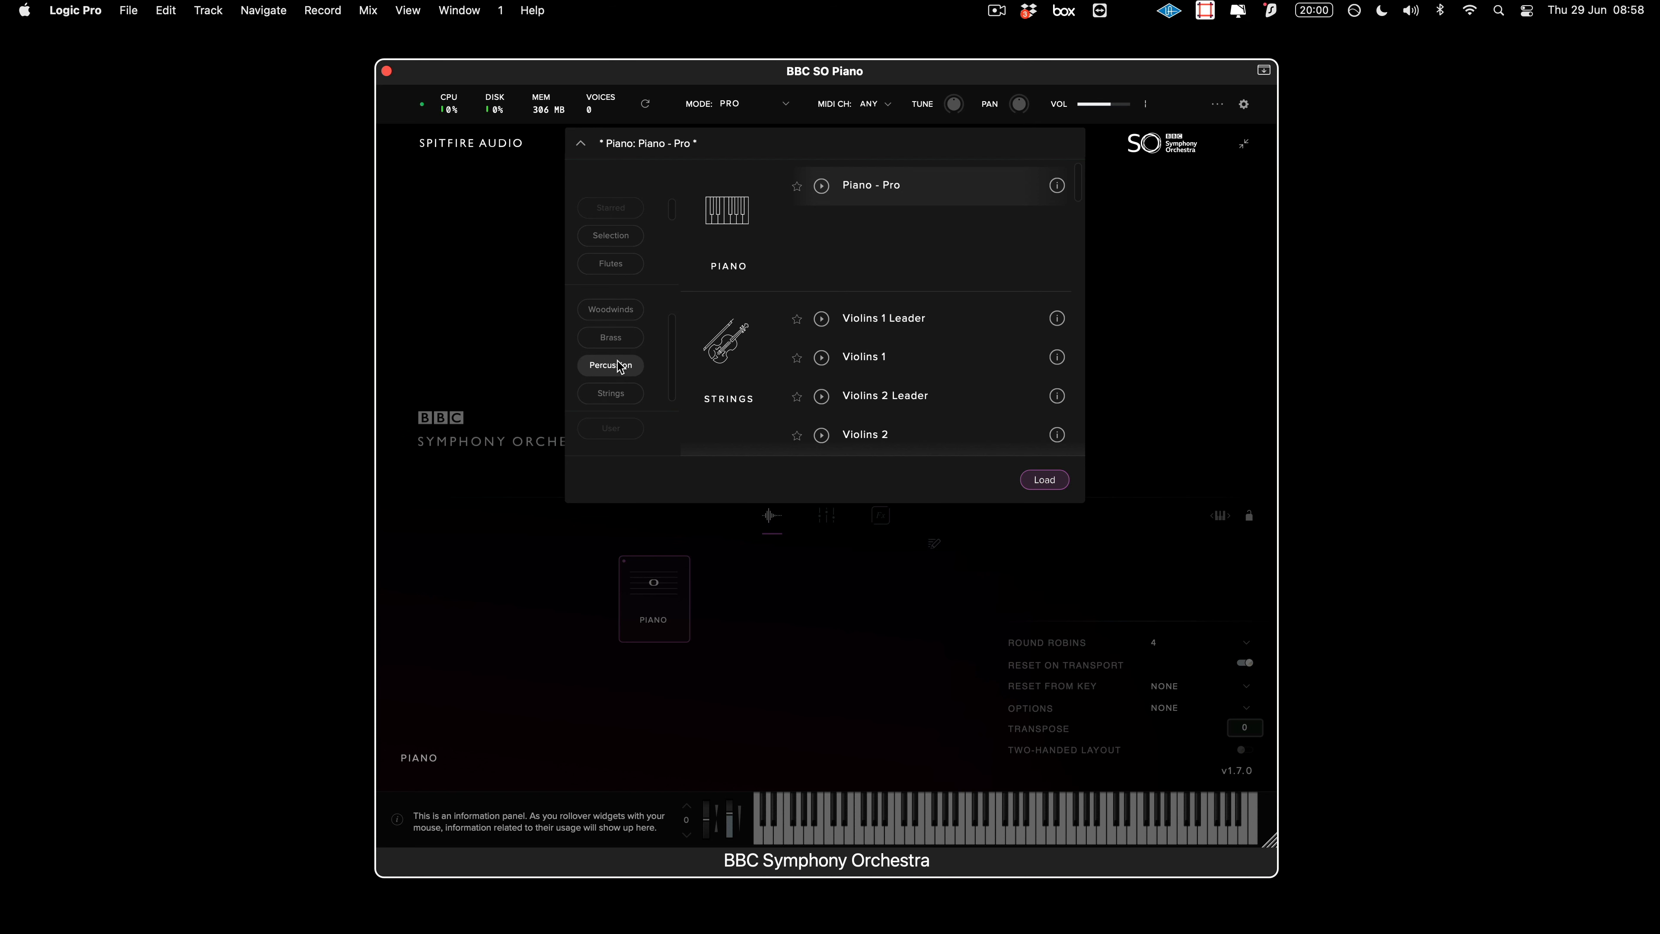
scroll(624, 333, "up", 1)
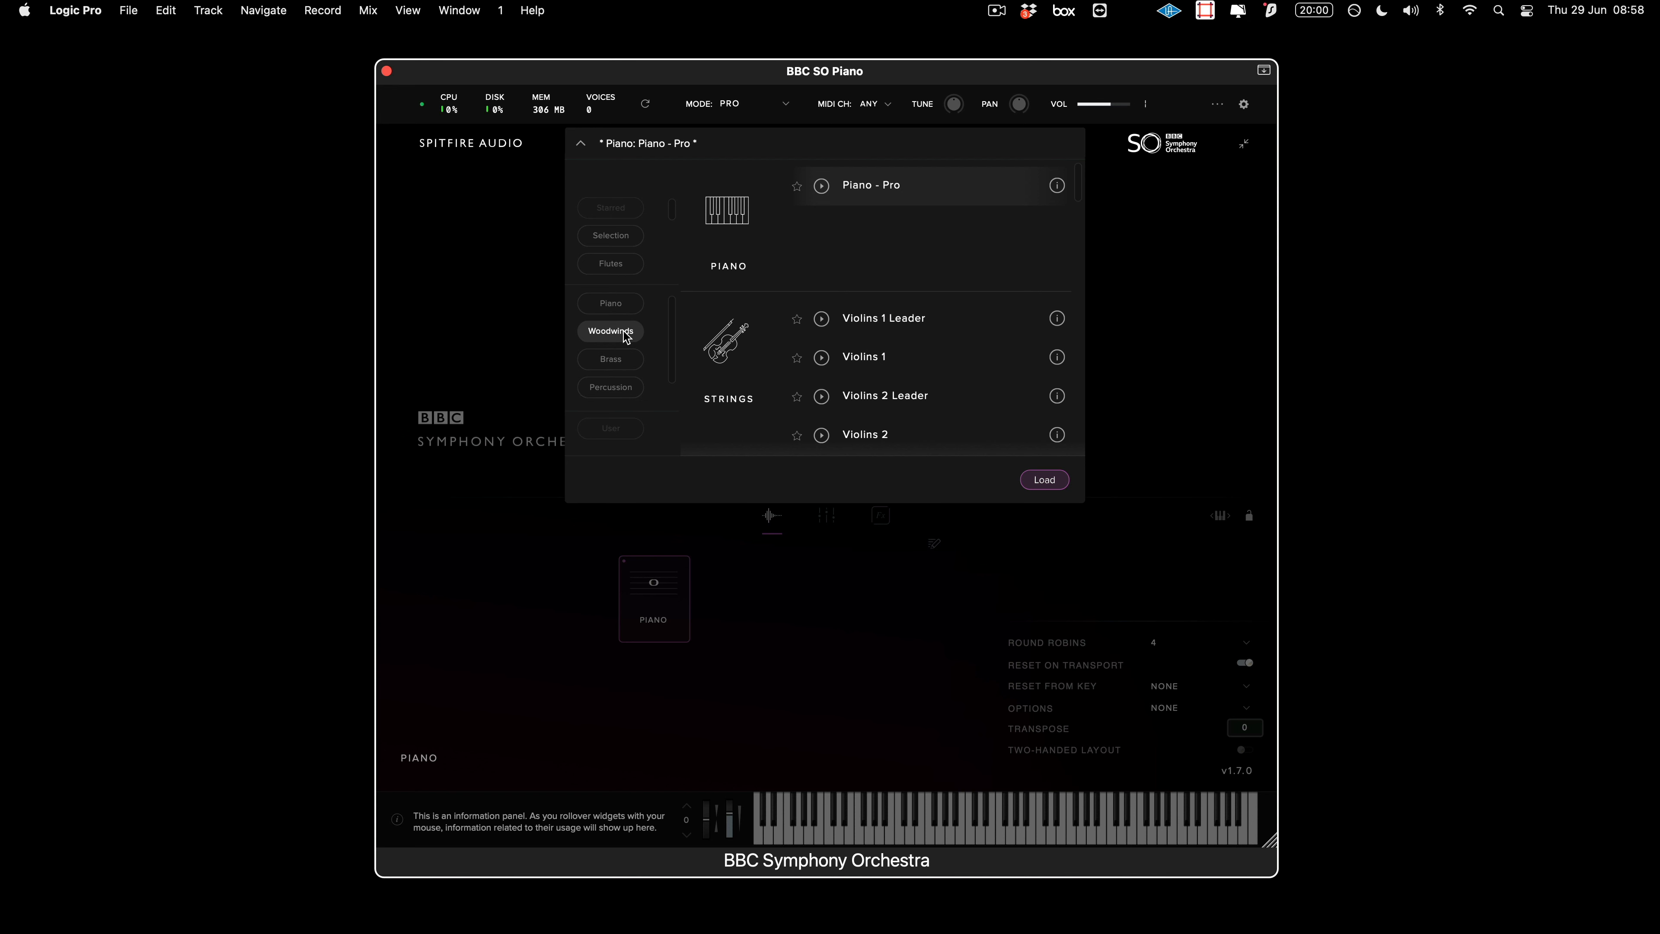
left_click(624, 360)
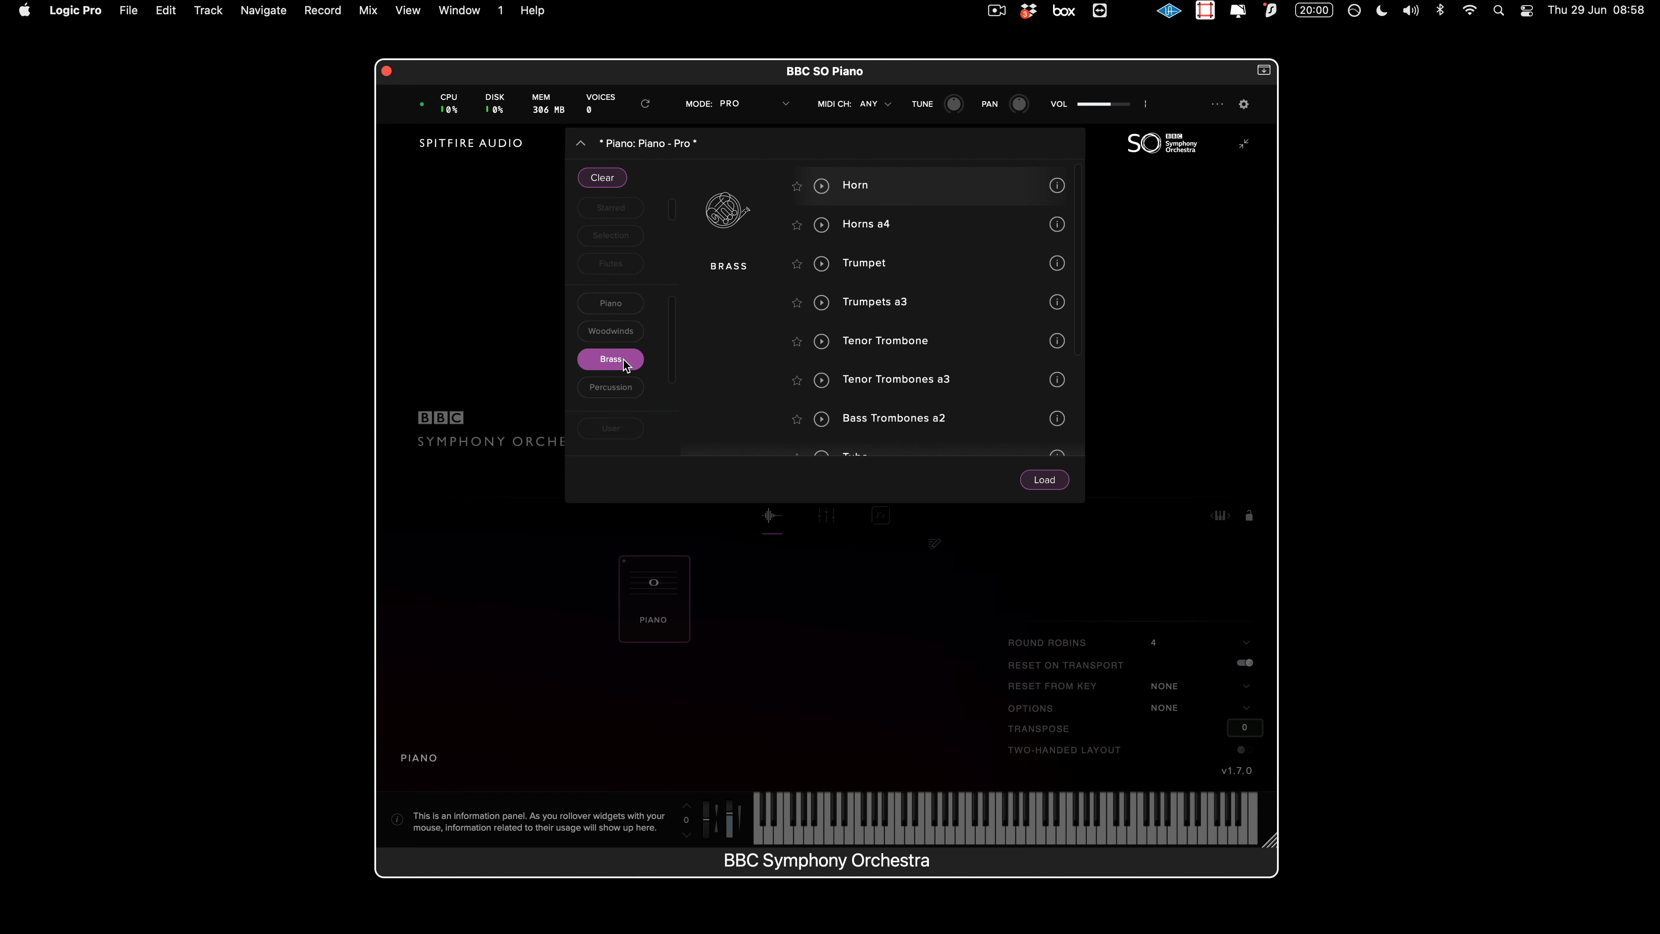
left_click(623, 361)
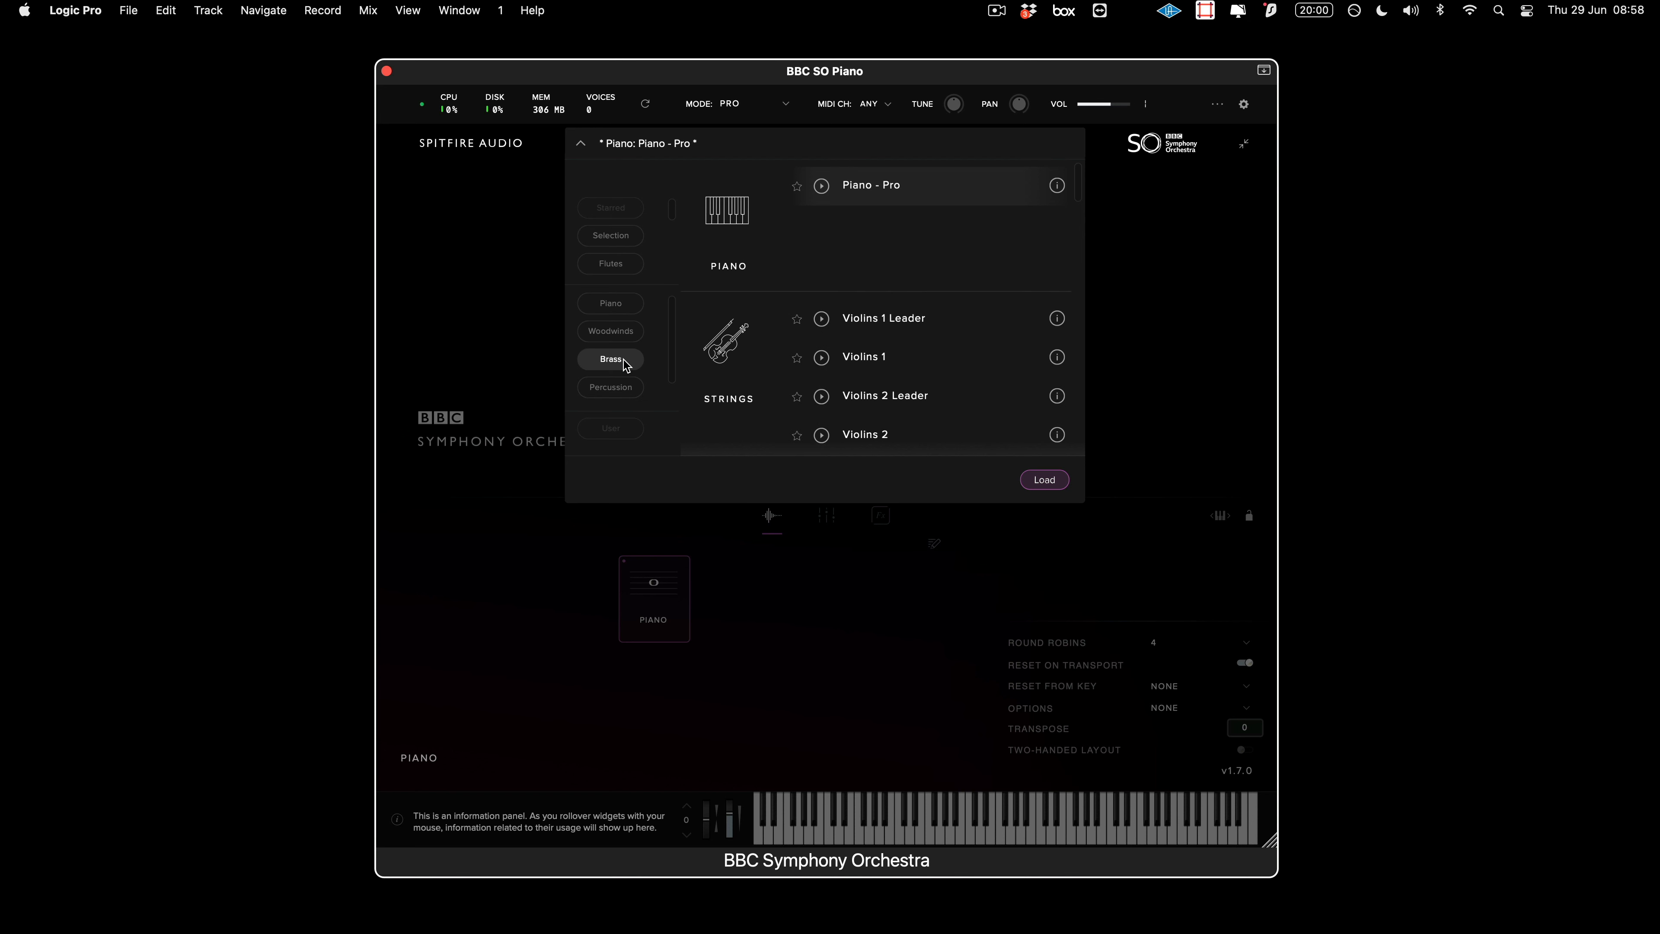
Mark the Piano - Pro preset as a favourite, show only starred presets and clear the filter.
left_click(797, 188)
left_click(611, 209)
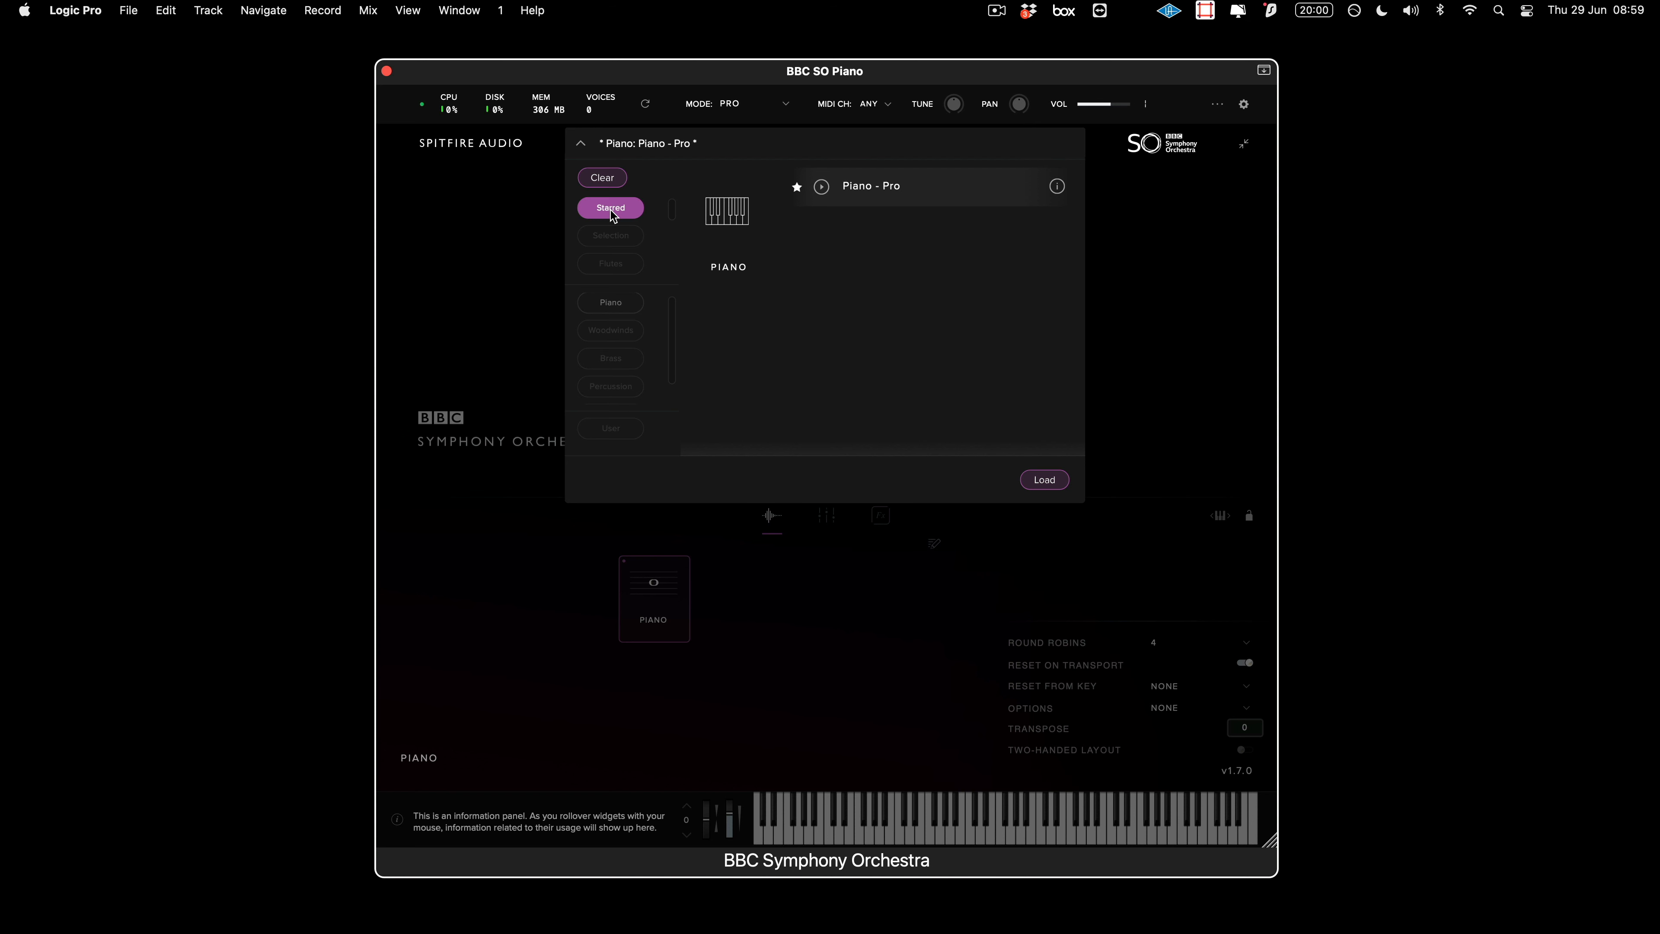
left_click(602, 177)
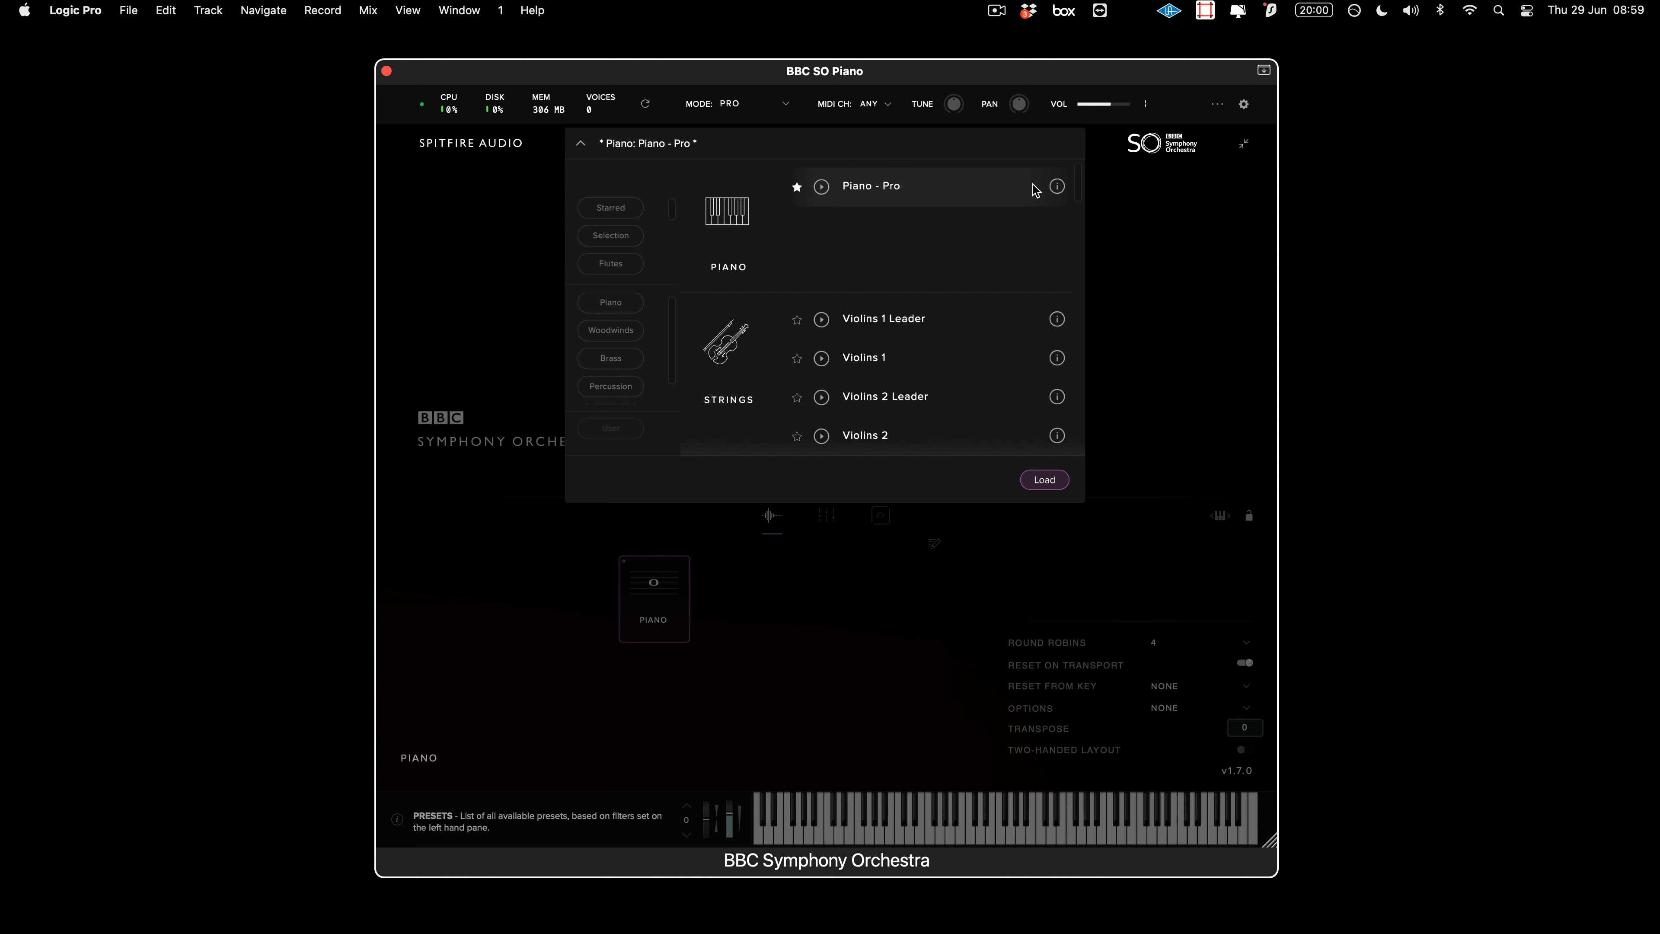
Read the description of the Piano - Pro preset and load that preset.
left_click(1055, 190)
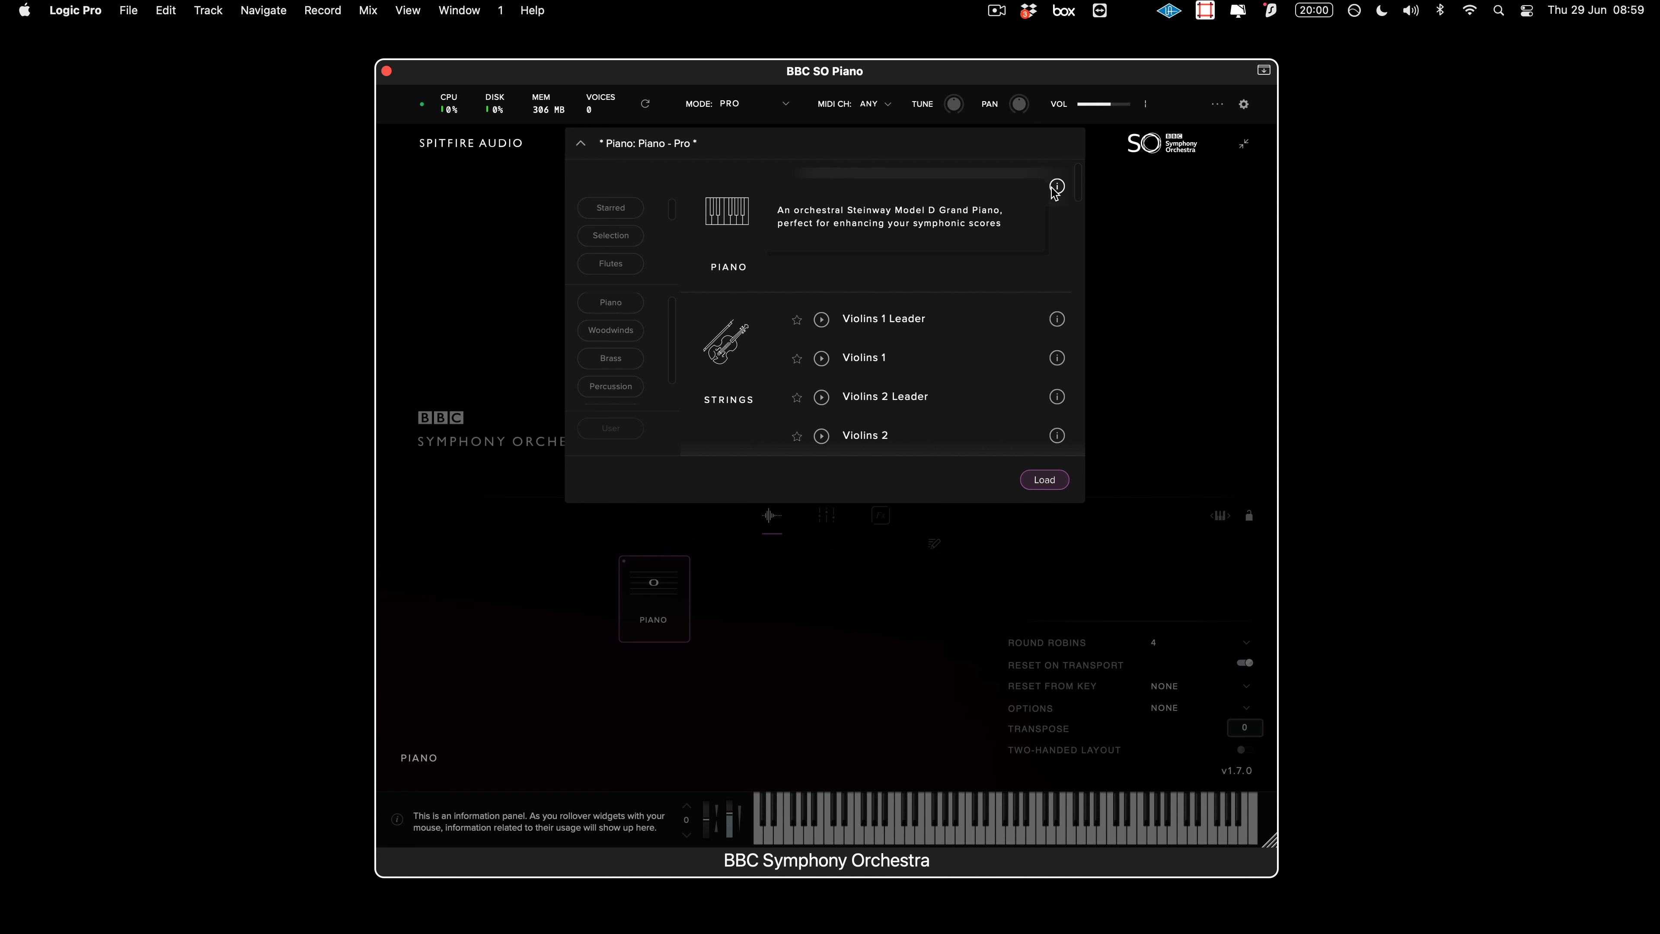
left_click(1055, 190)
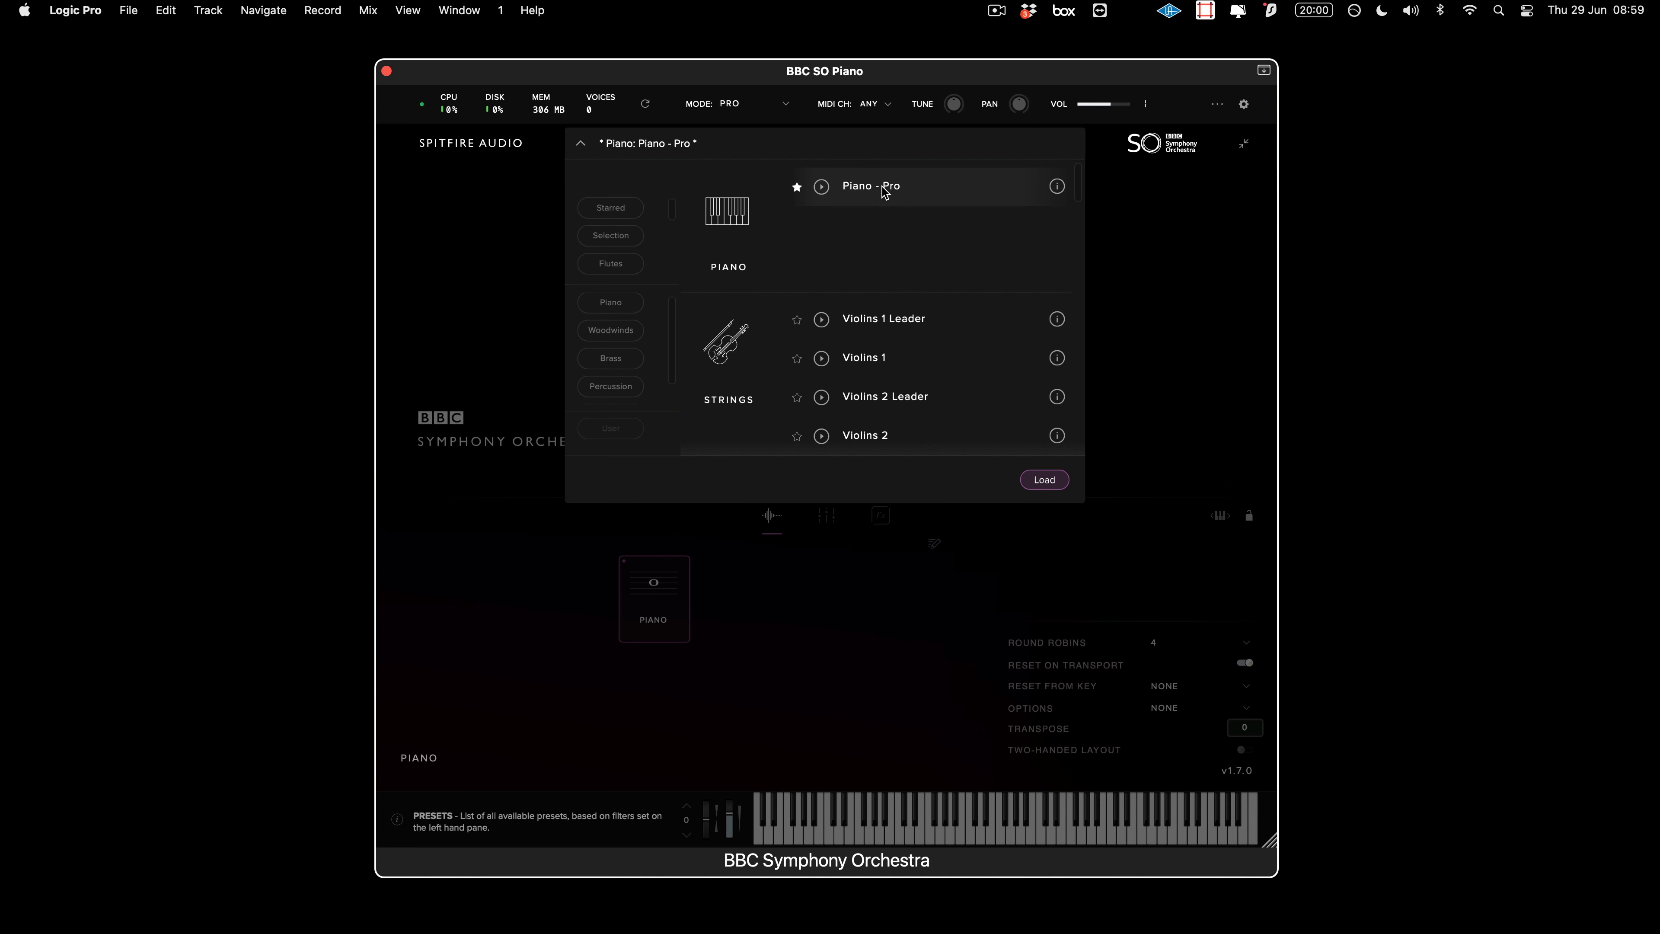
left_click(1057, 485)
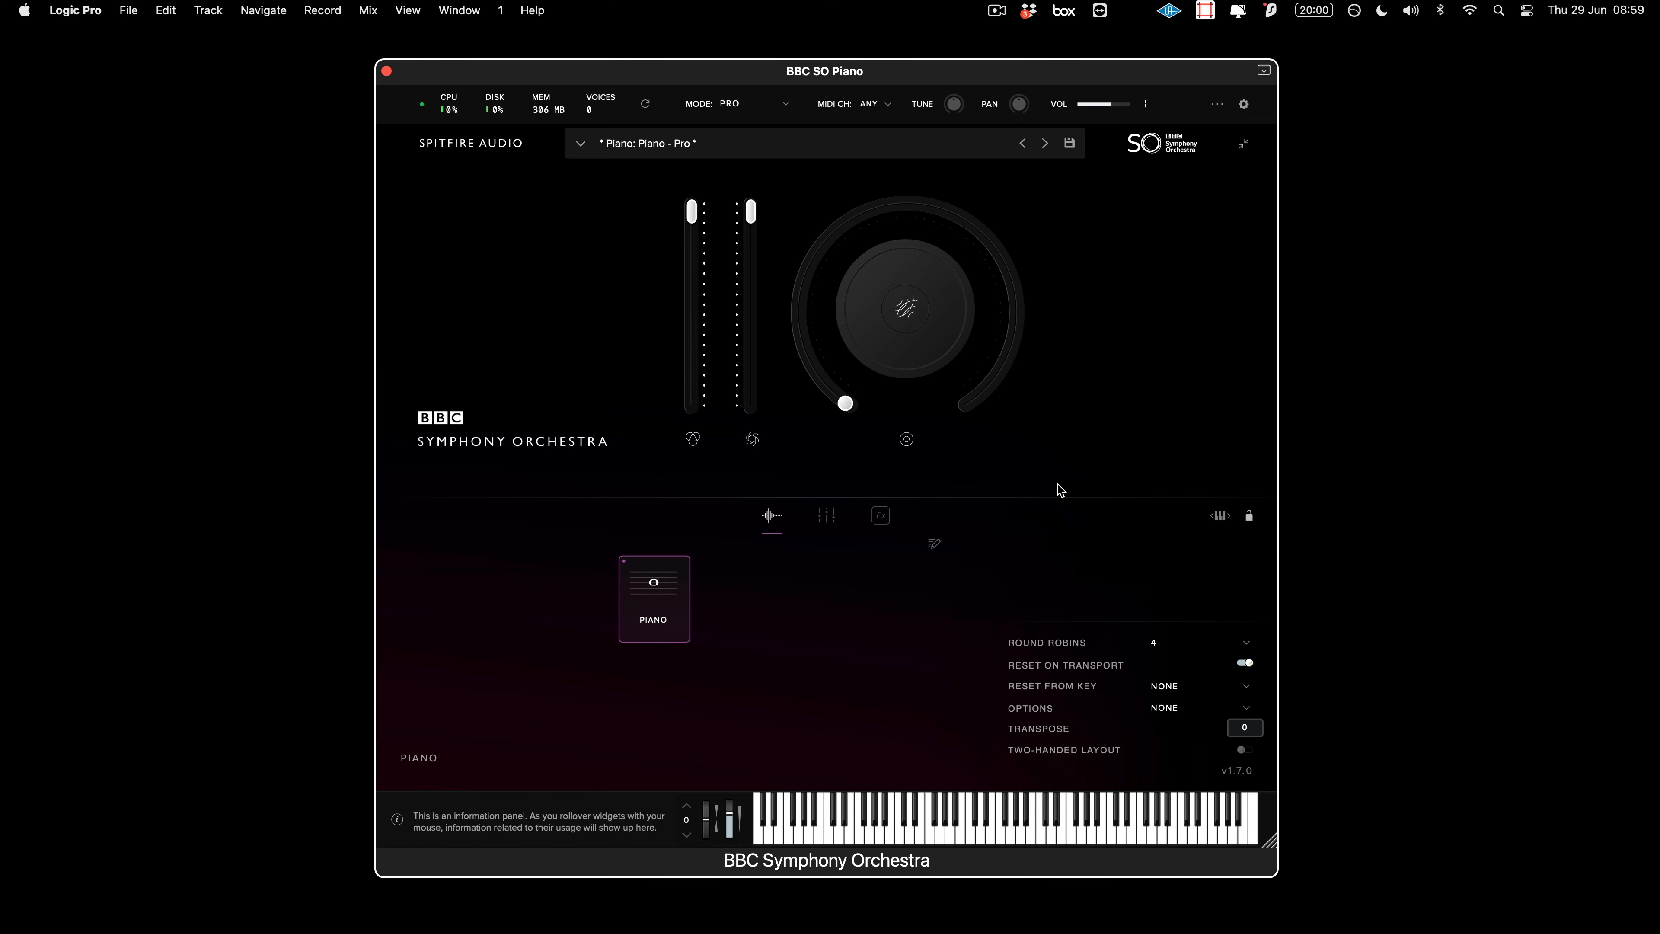
Step forward to the Violins 1 Leader preset and back to Piano - Pro.
left_click(1045, 143)
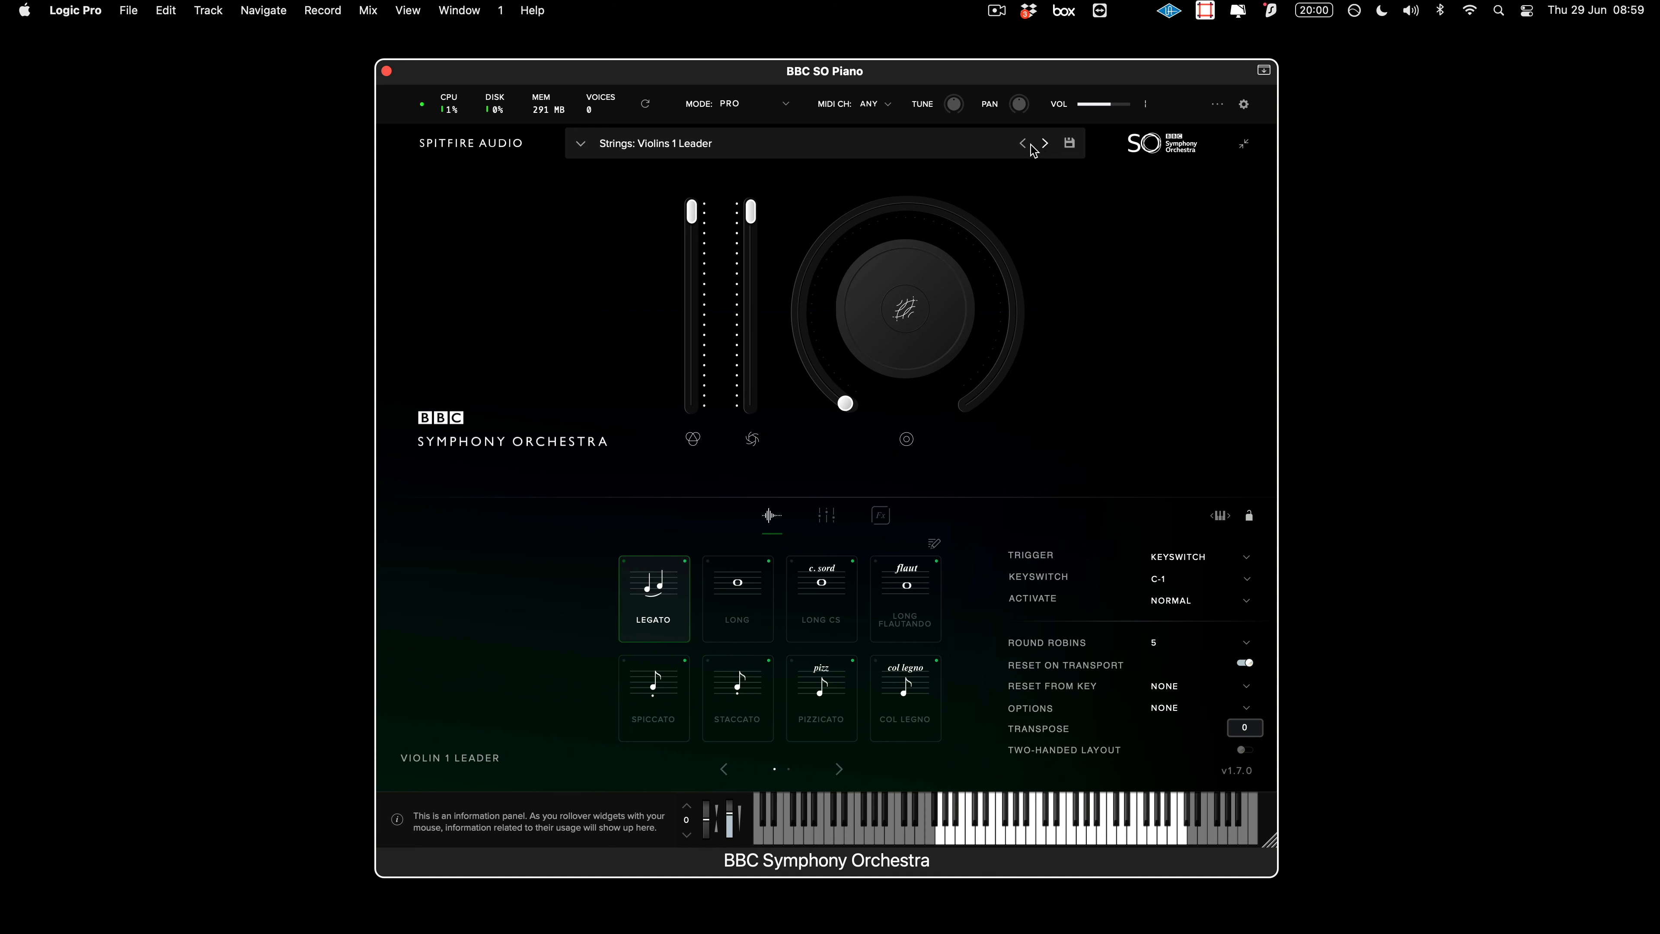
left_click(1023, 145)
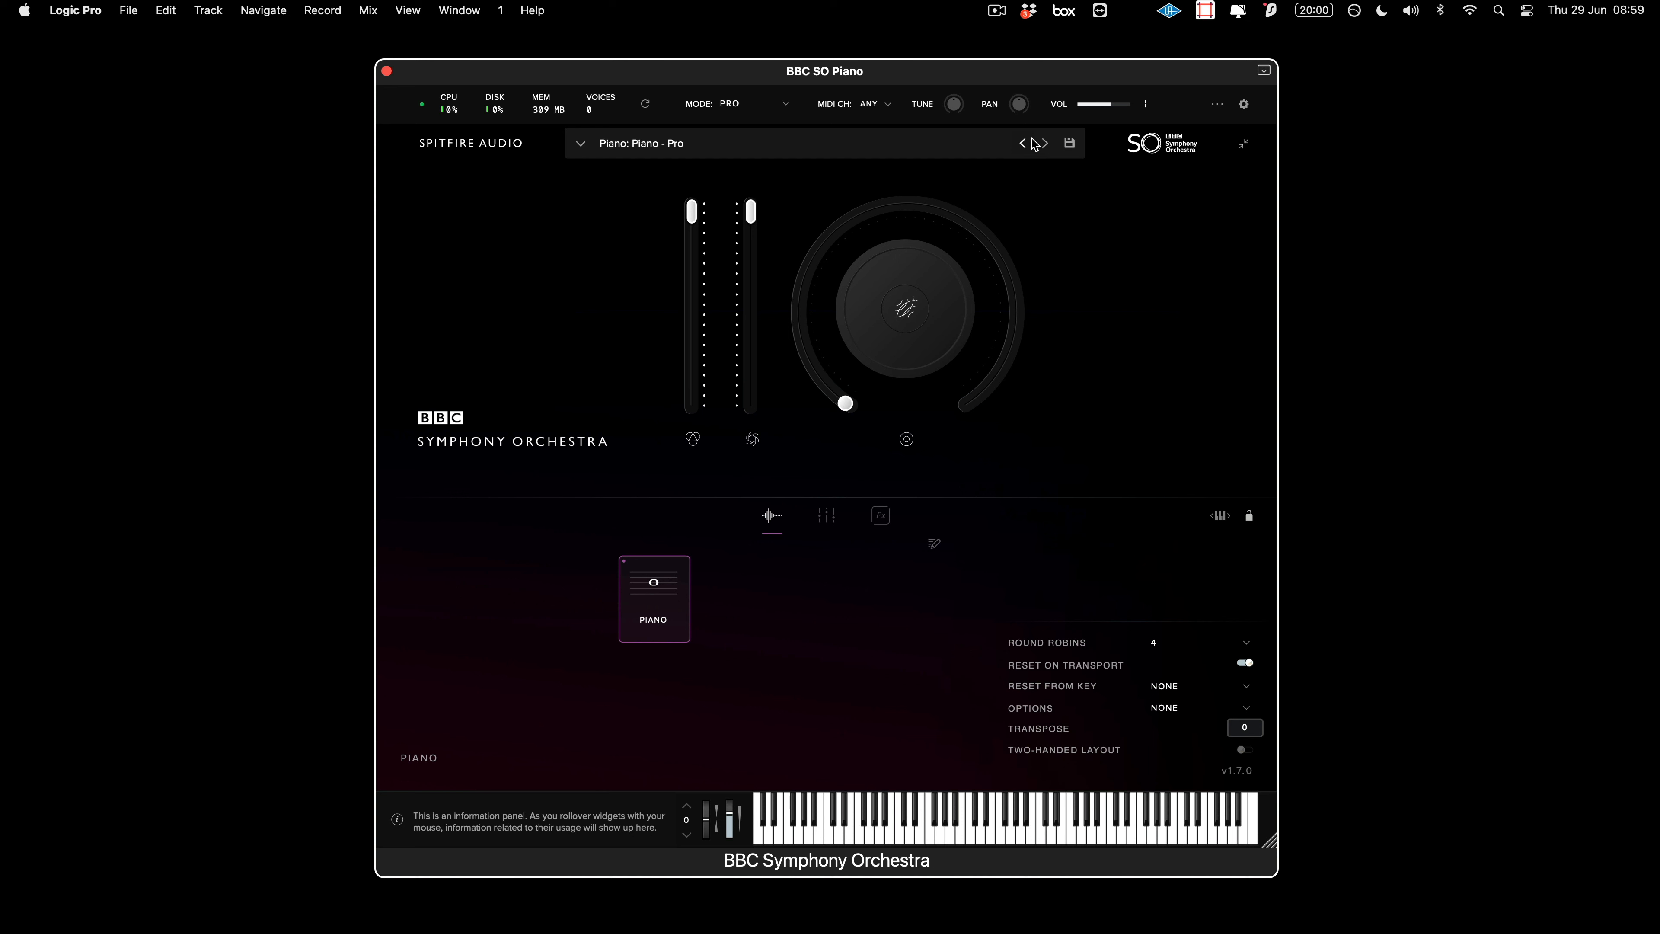
Inspect the preset saving prompt without saving, and check the preset browser's filter for user-saved presets.
left_click(1067, 145)
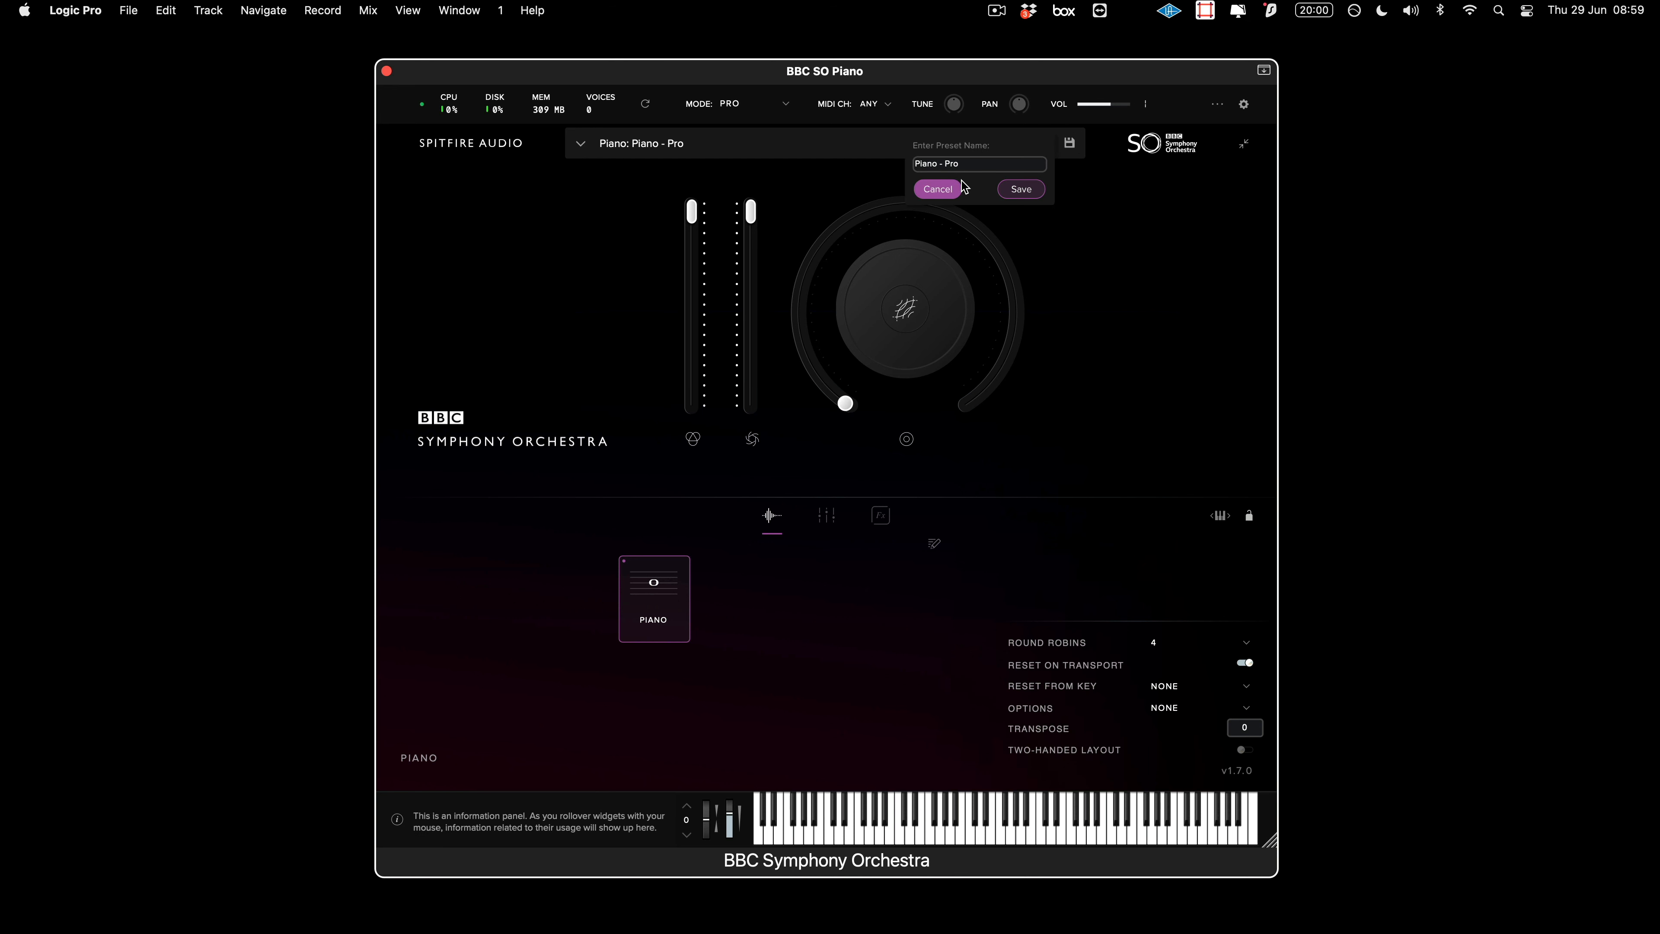
left_click(944, 188)
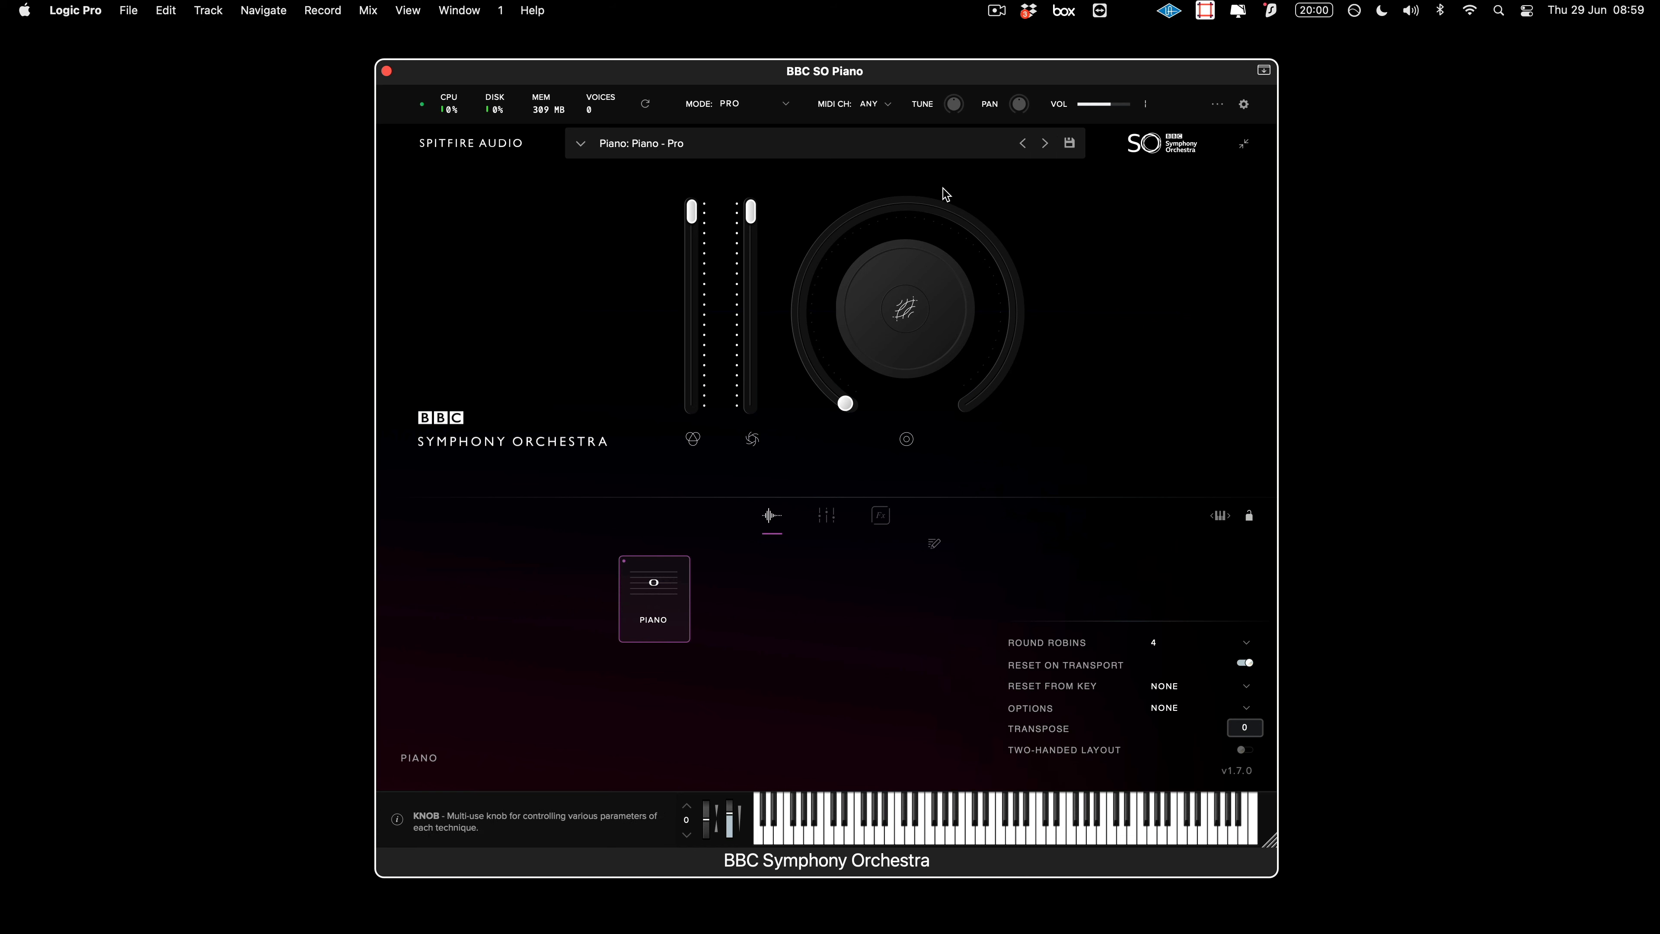
left_click(580, 143)
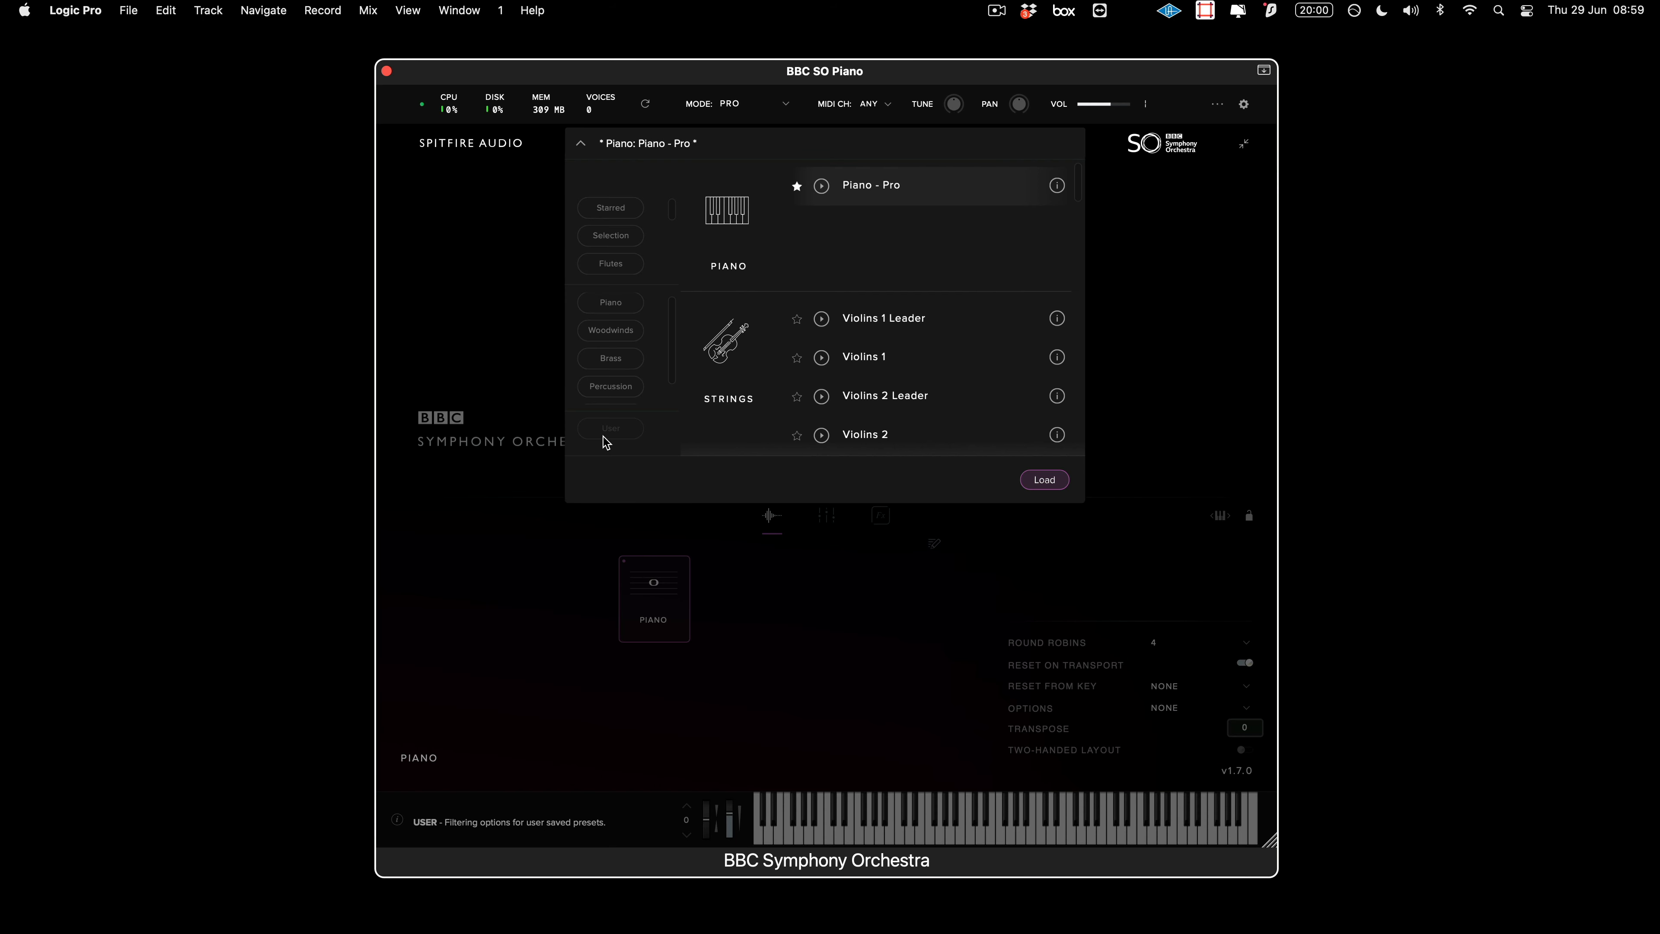
left_click(301, 308)
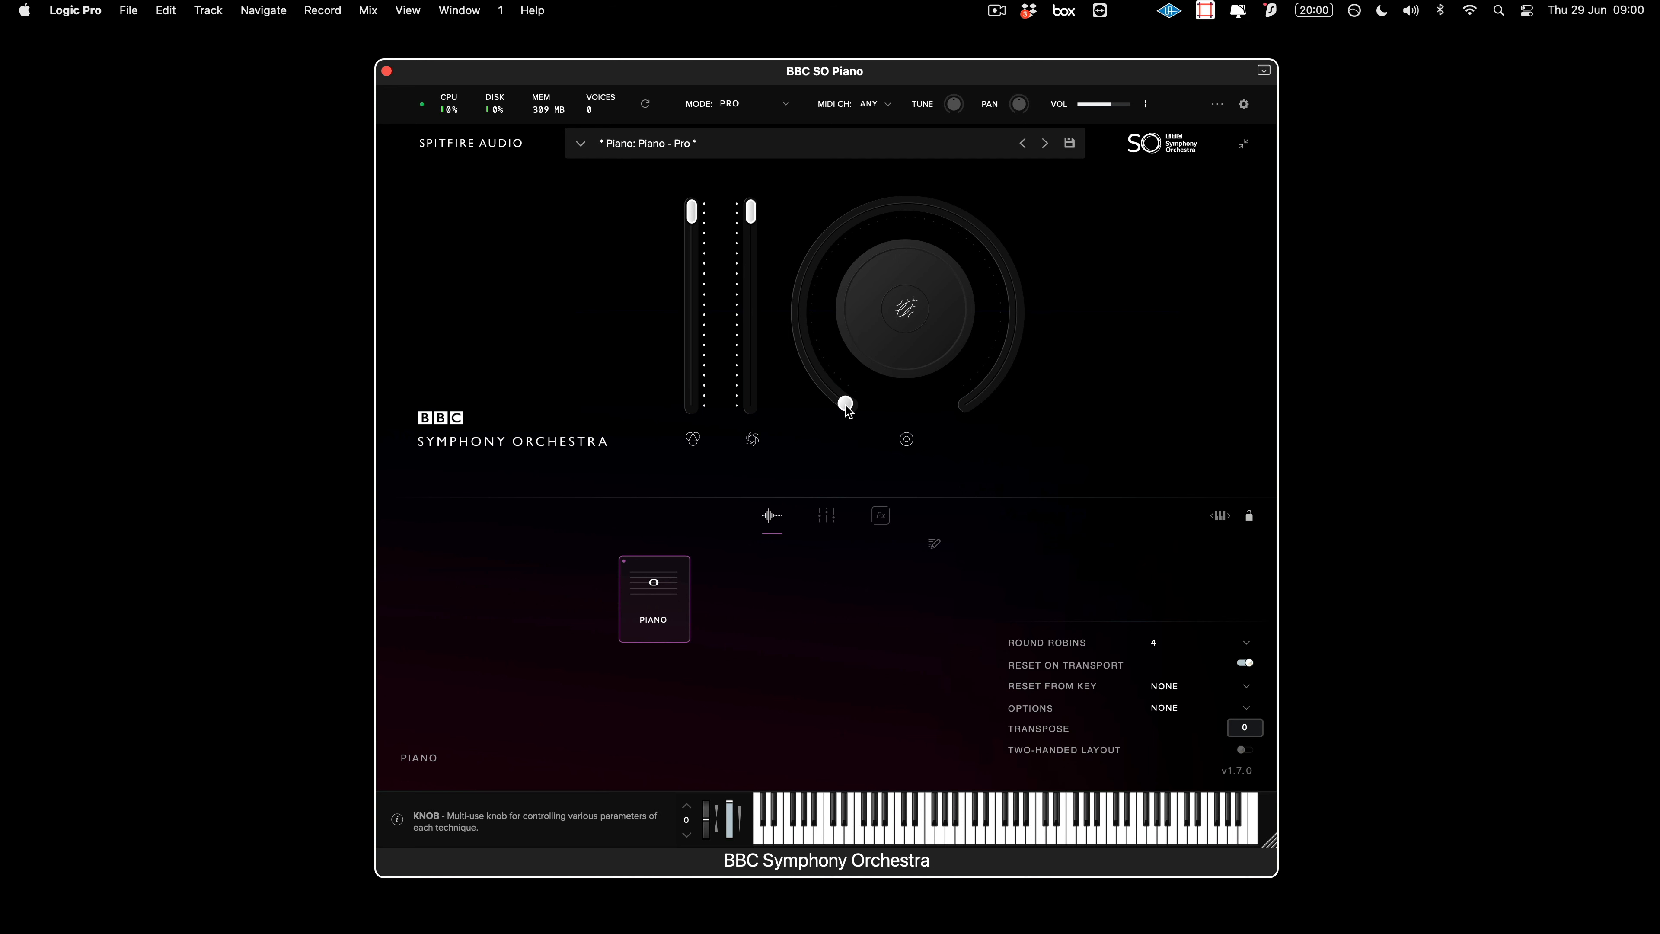
Assign the large knob to Tightness and raise it to the upper part of its range.
mouse_move(846, 404)
left_click(905, 309)
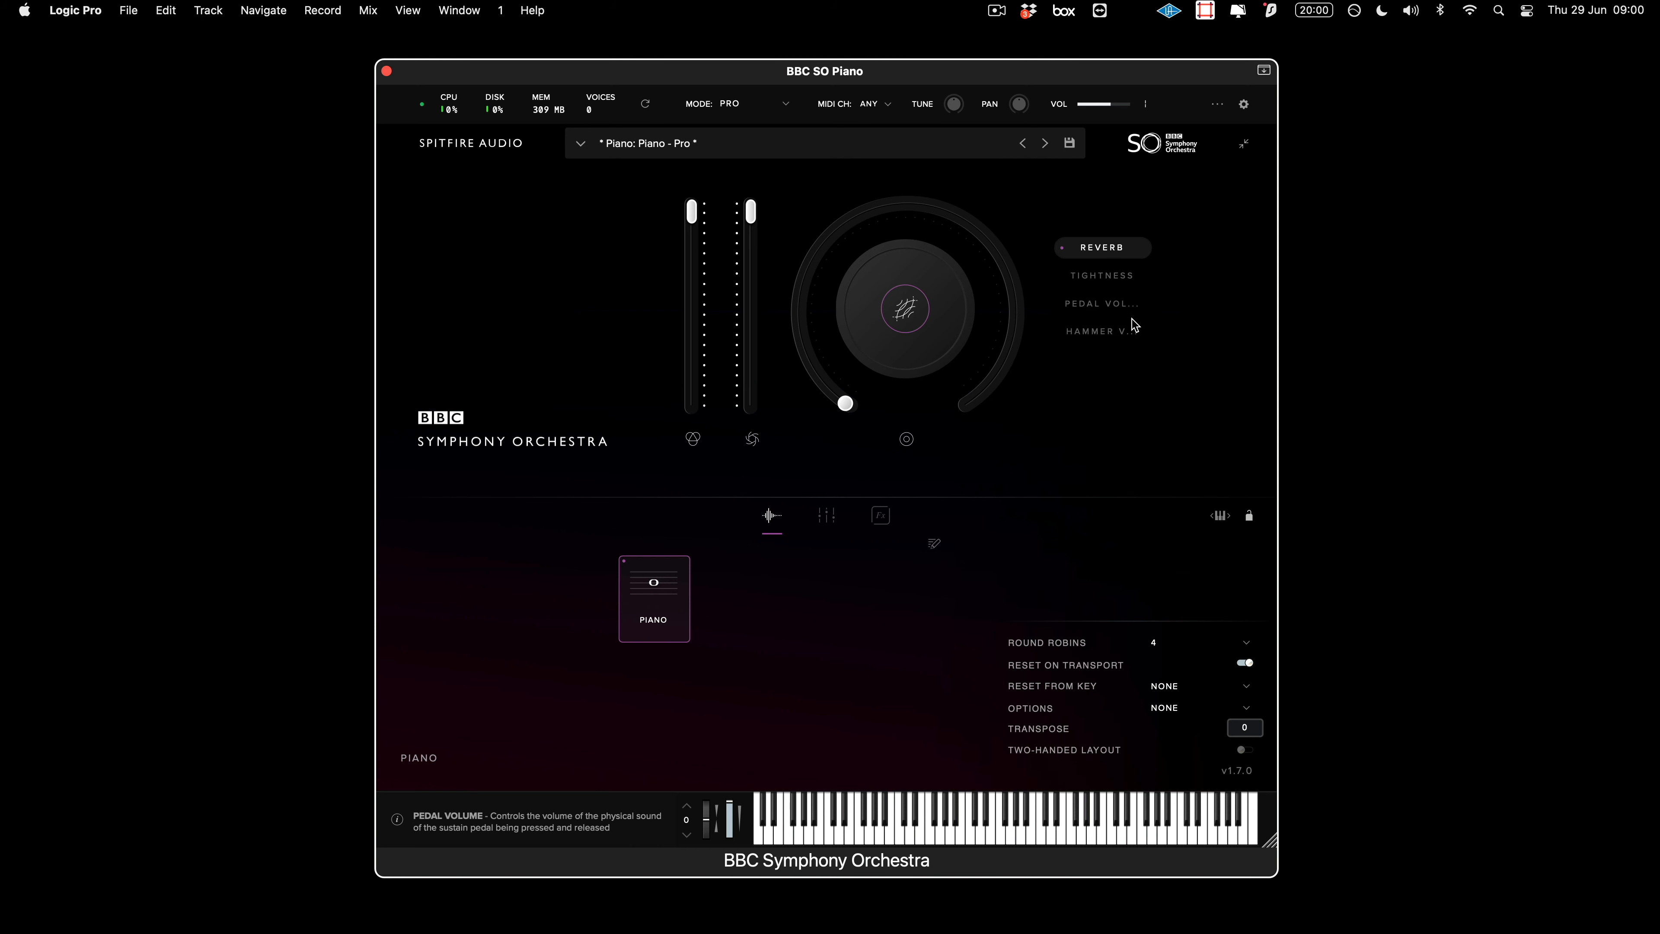
left_click(1124, 283)
left_click_drag(914, 191, 1220, 346)
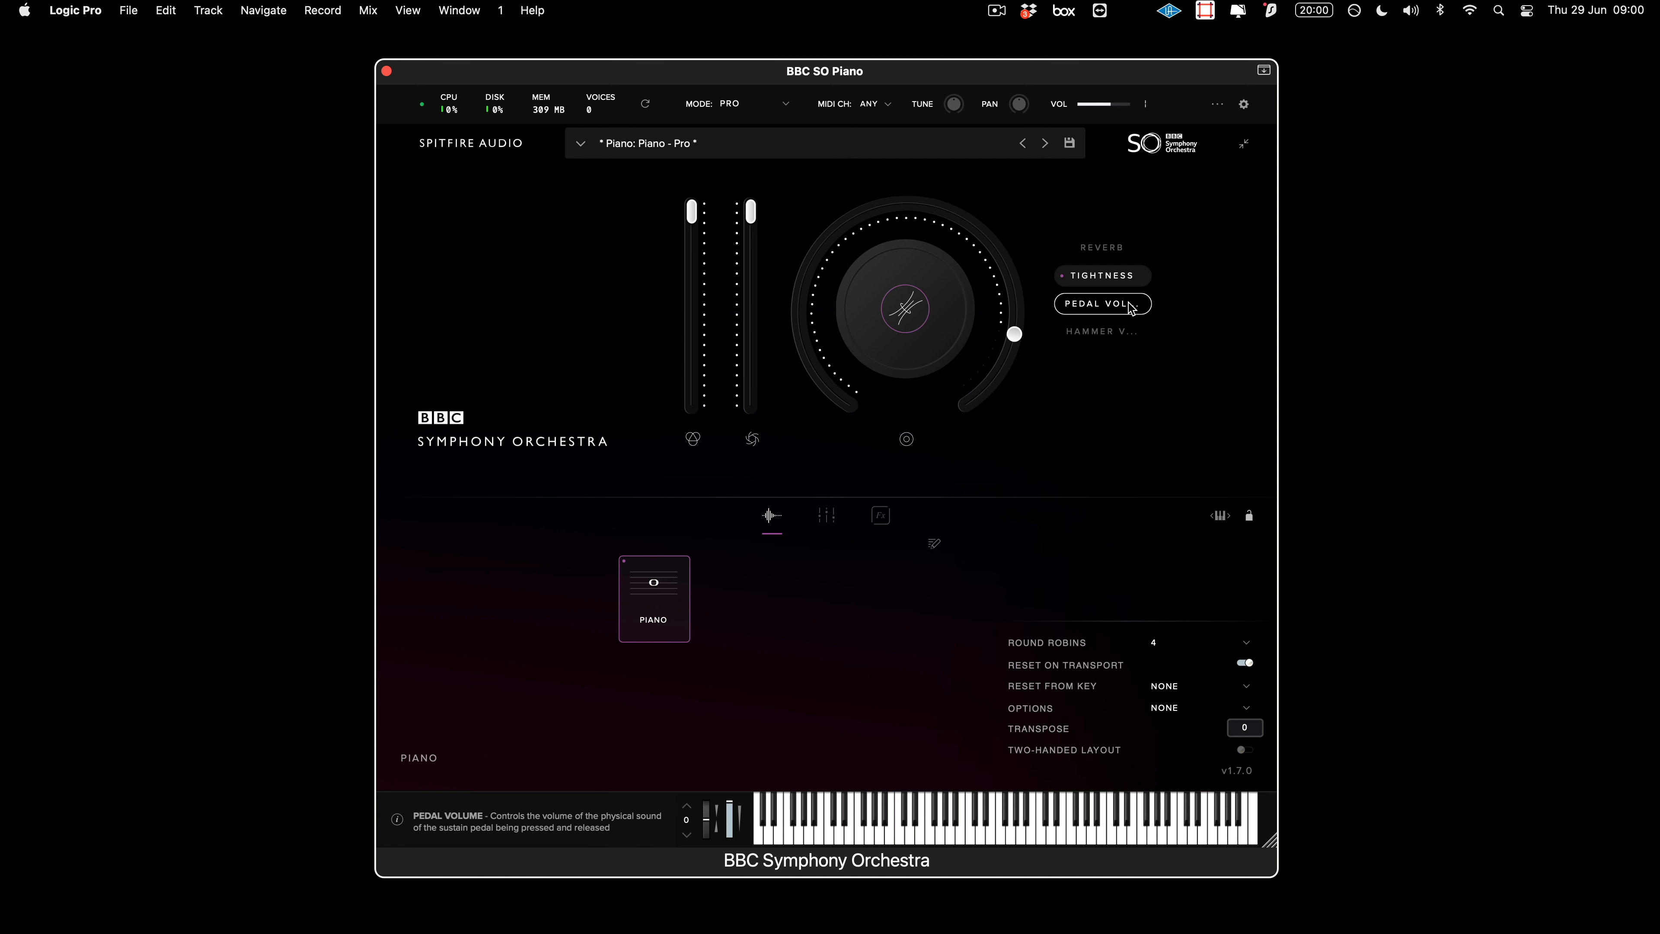
Switch the large knob to Pedal Volume and adjust it to roughly two-thirds of its range.
left_click(1111, 303)
mouse_move(1011, 273)
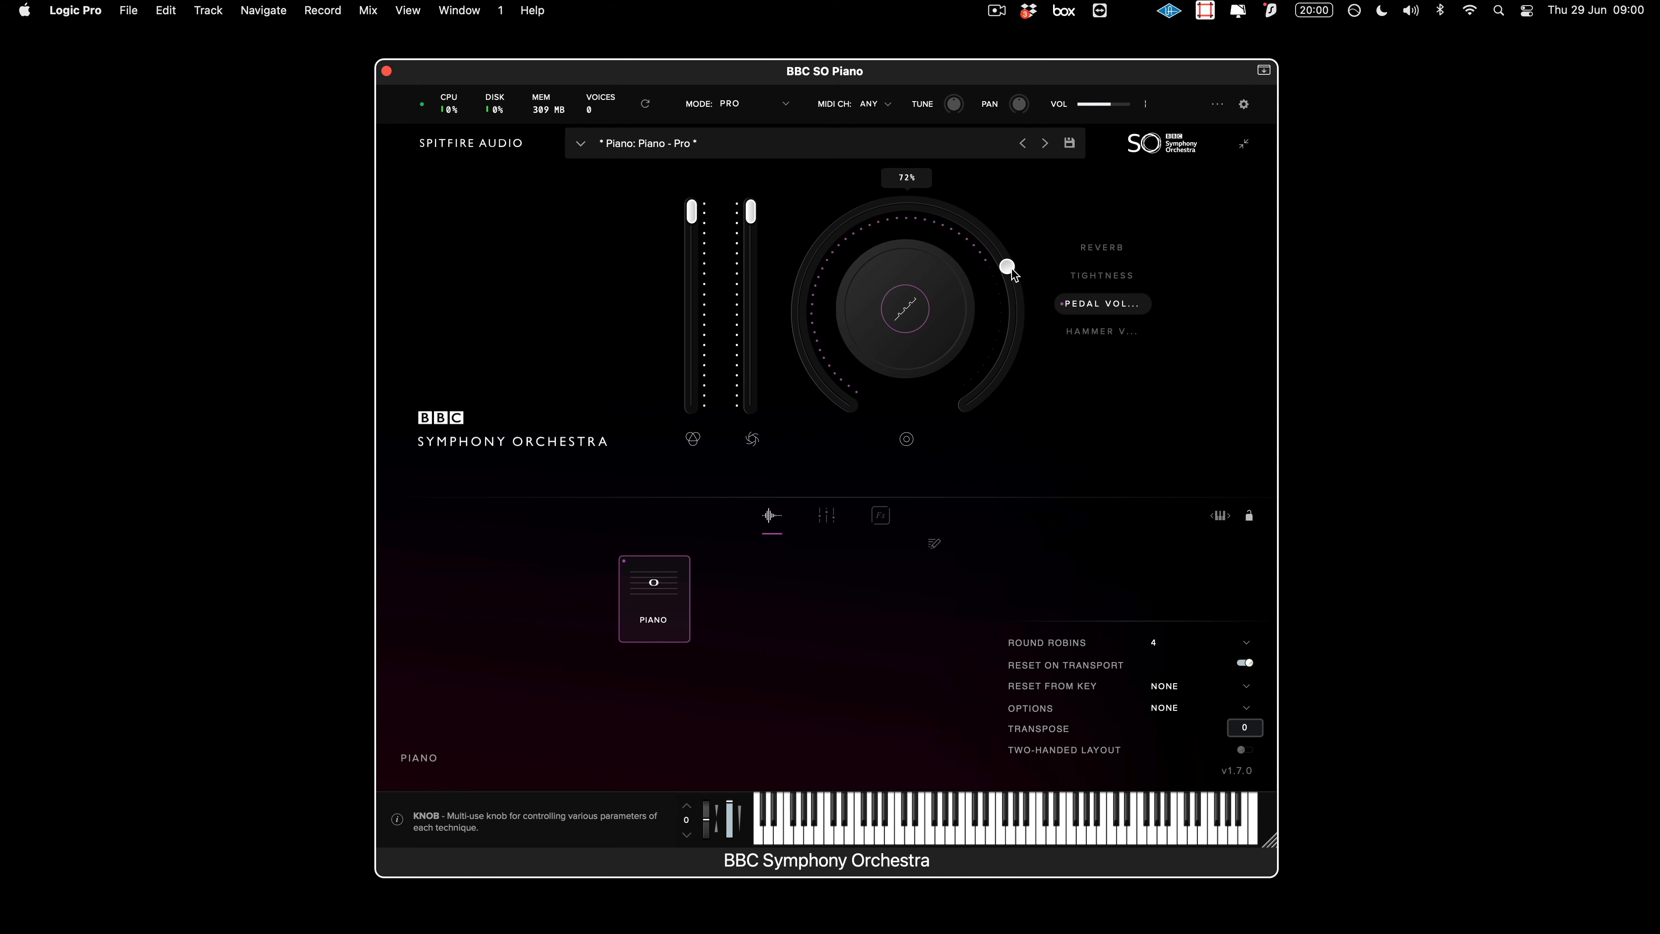
left_click_drag(991, 255, 1030, 211)
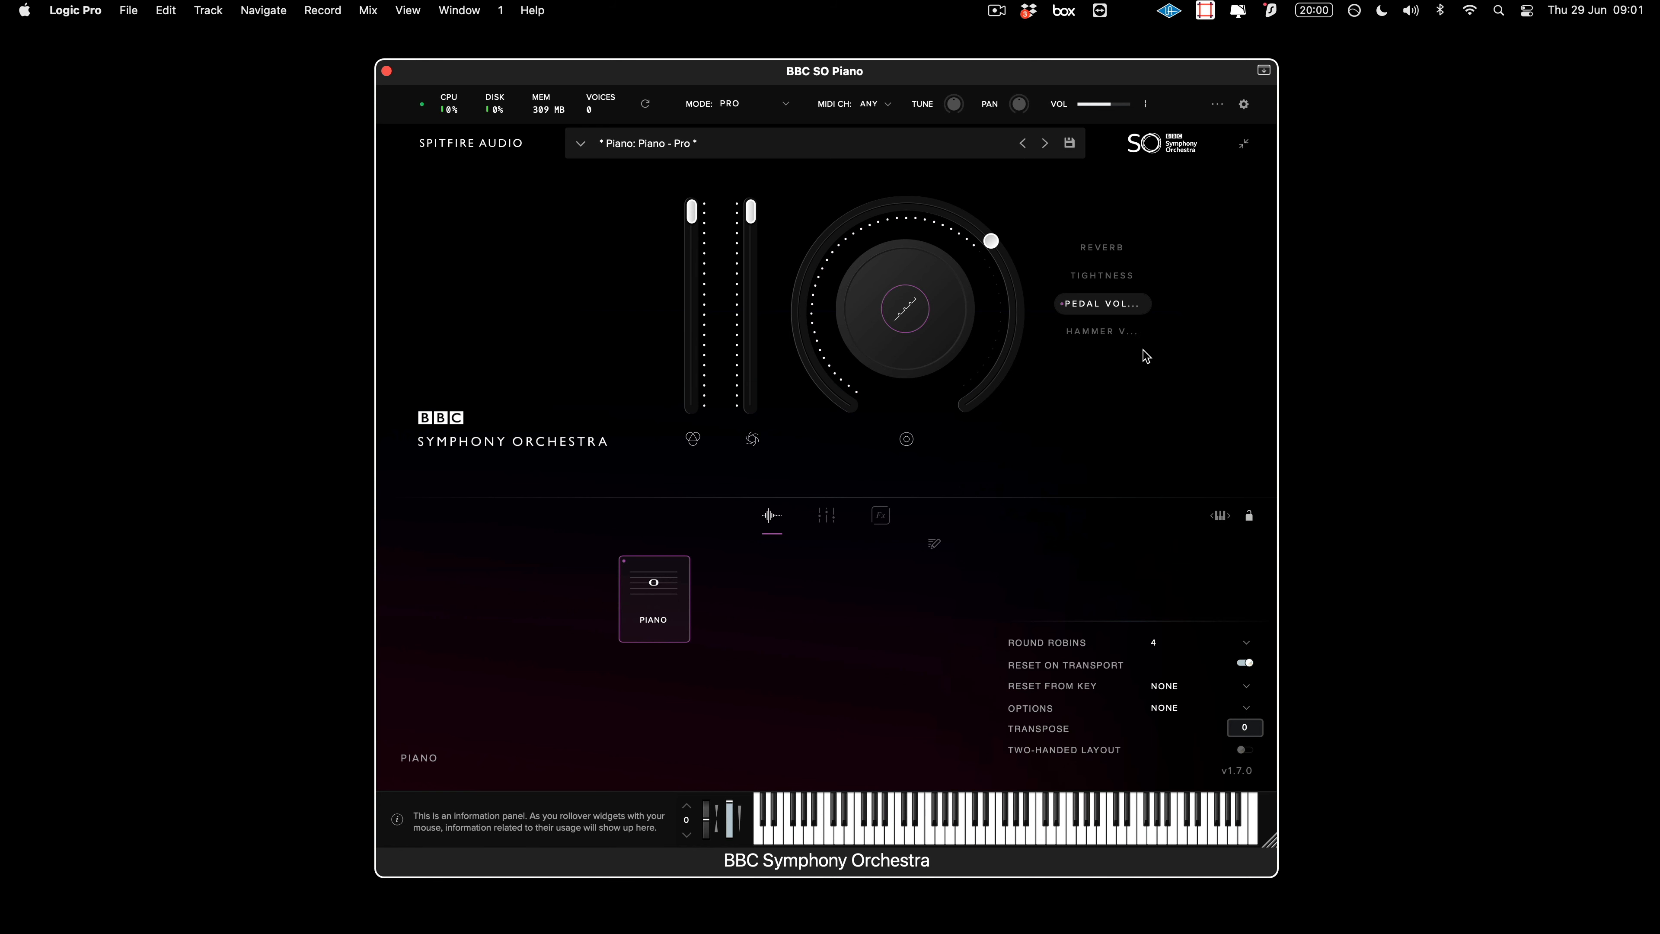
Switch the large knob to the hammer volume and lower it to roughly a fifth of its range.
left_click(1124, 334)
mouse_move(1006, 272)
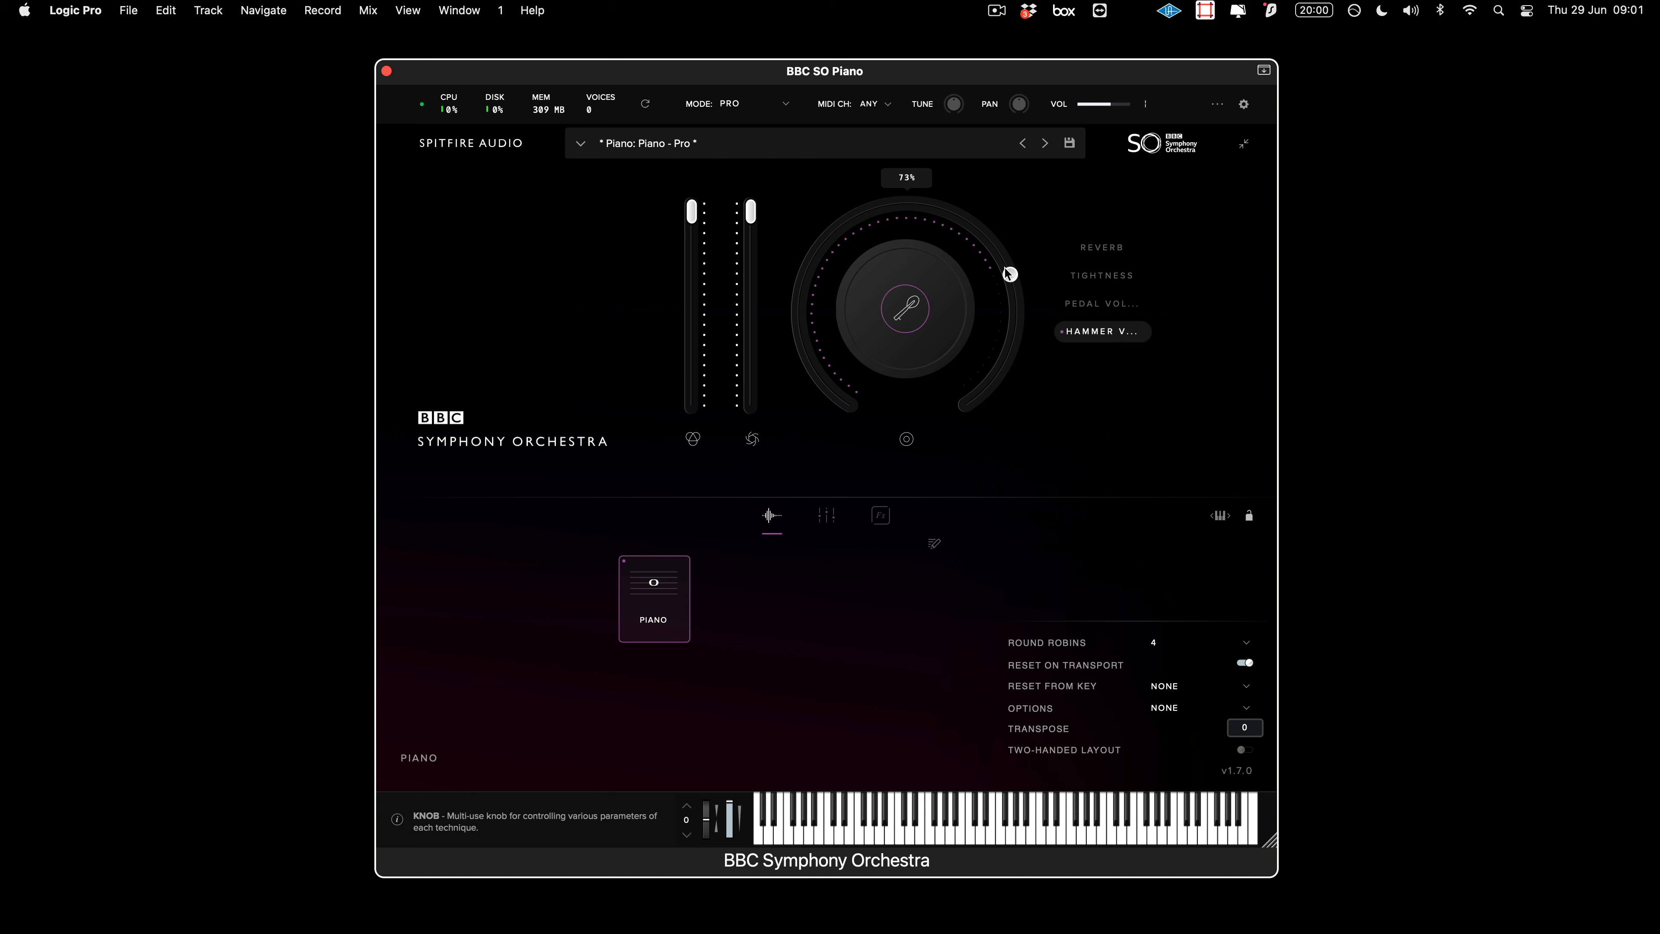
left_click_drag(1017, 275, 950, 268)
left_click_drag(970, 282, 871, 313)
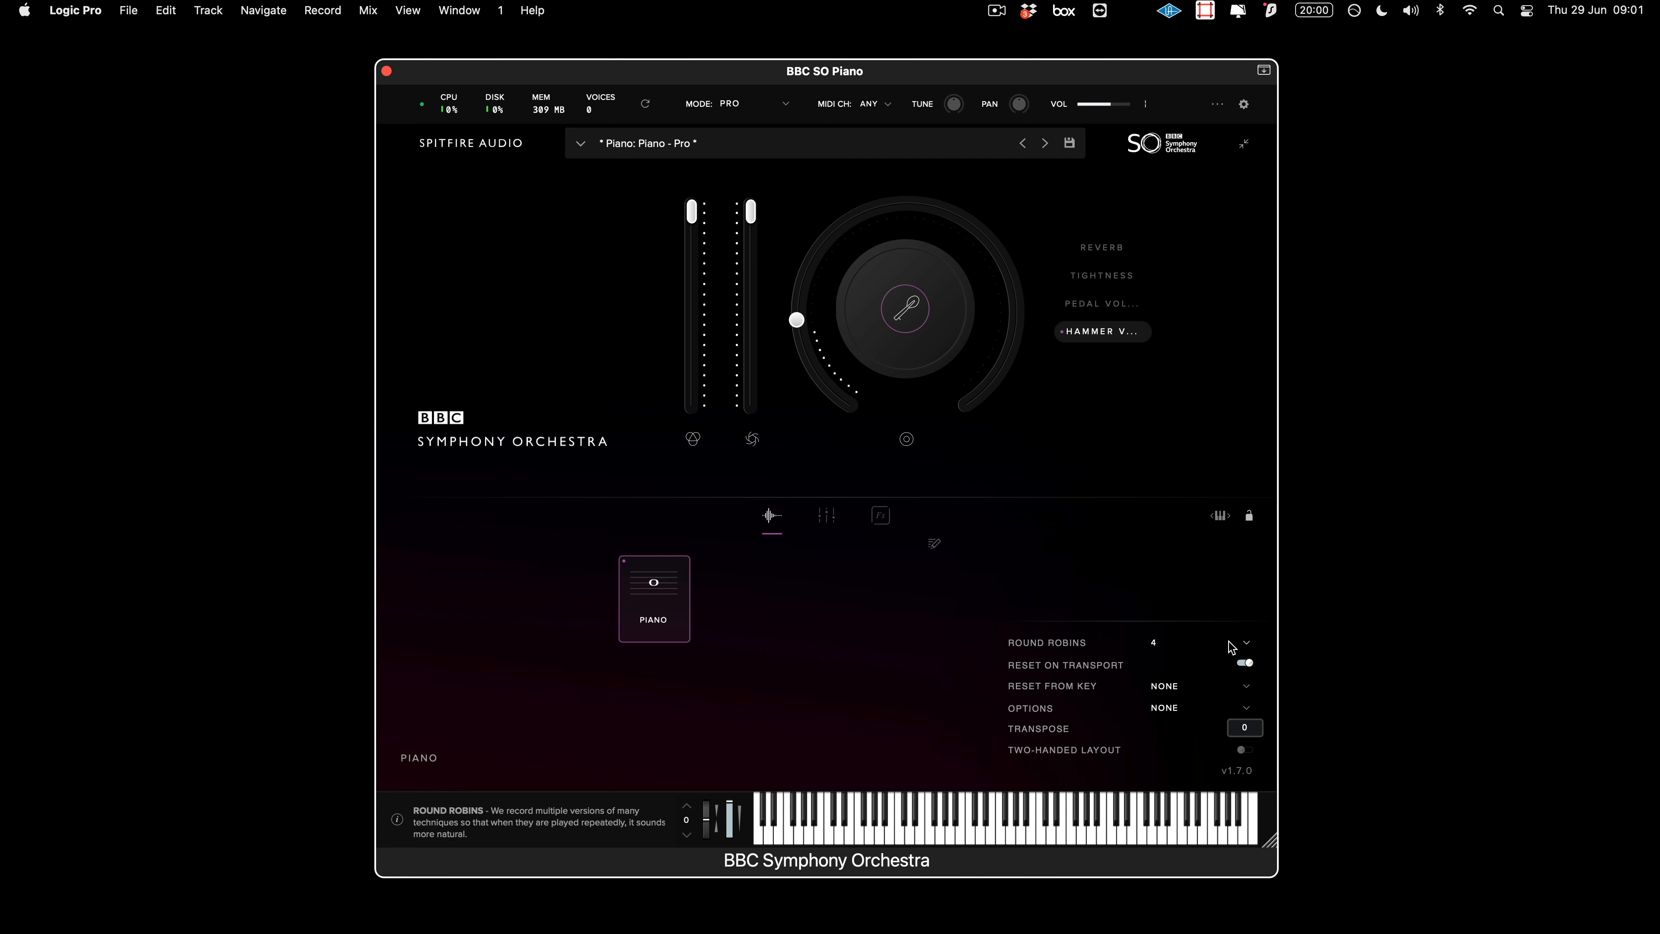
Review the available round robin counts without changing the setting.
left_click(1245, 646)
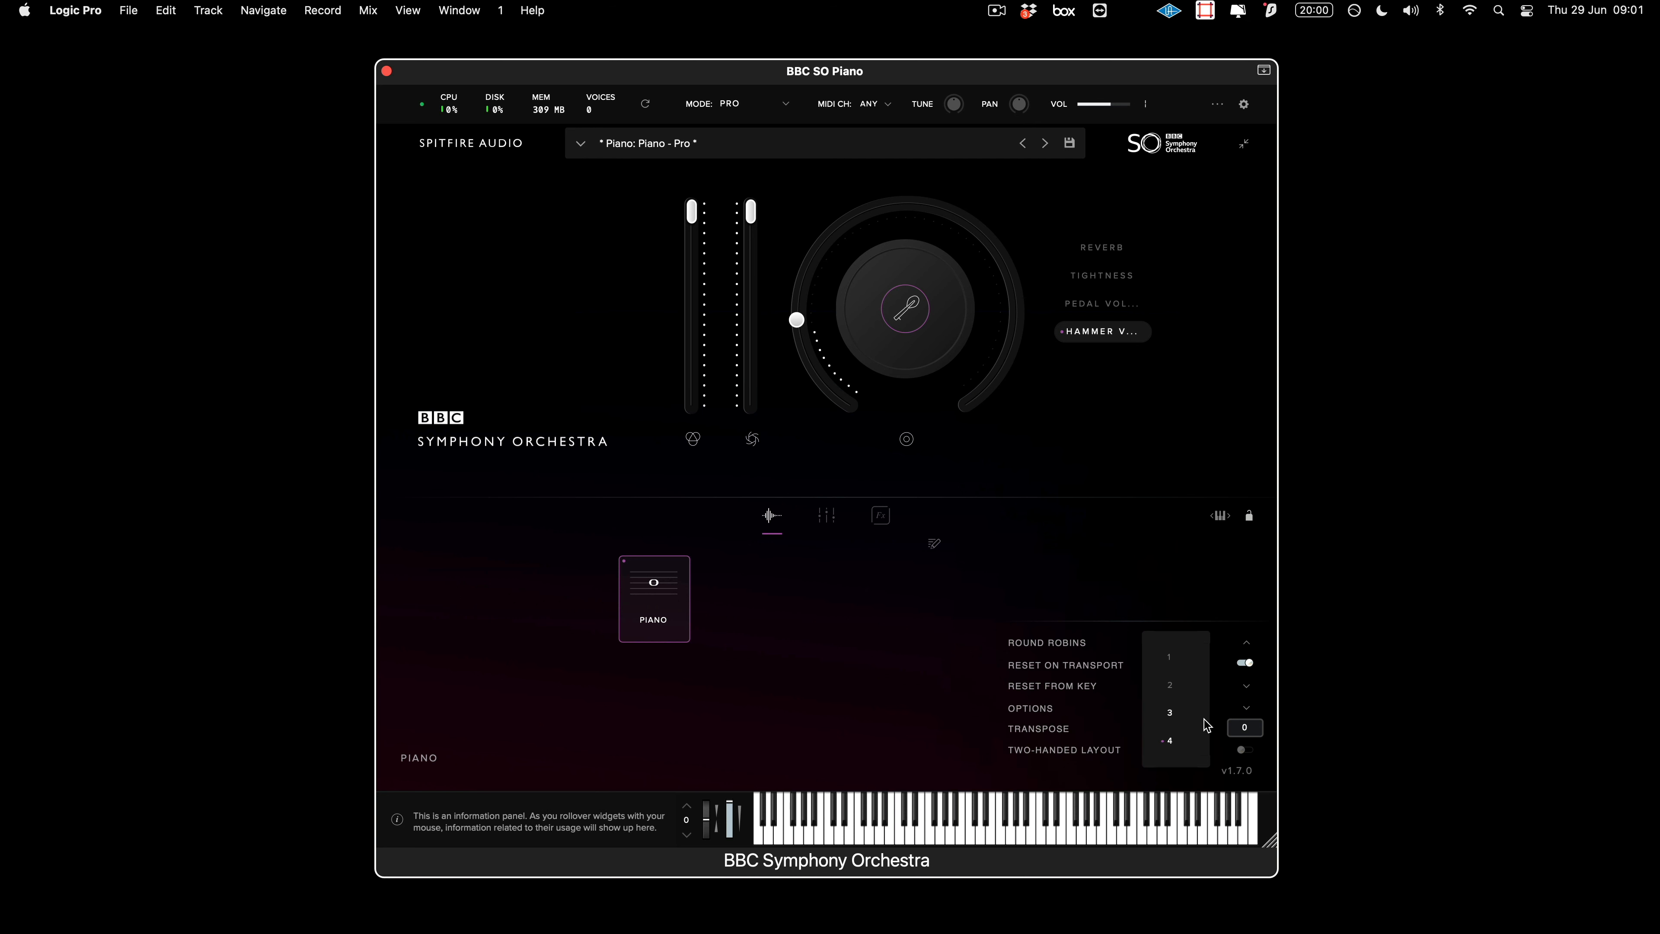
left_click(1151, 549)
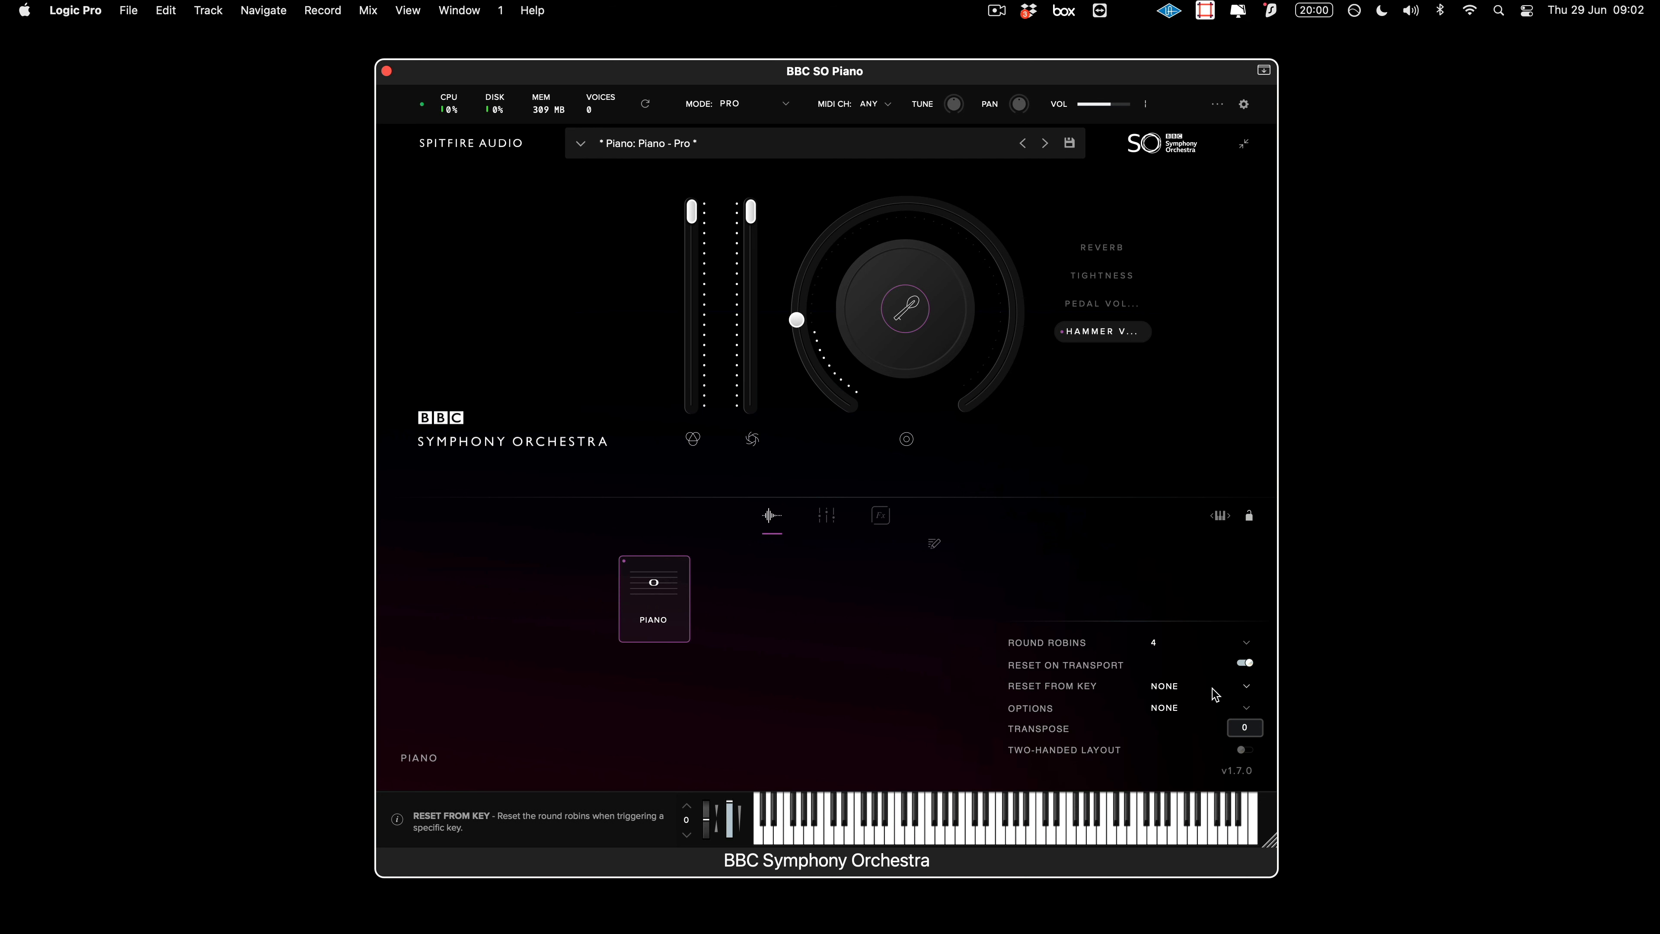
Set the round robins' Reset From Key option to D4 and return it to None.
left_click(1246, 688)
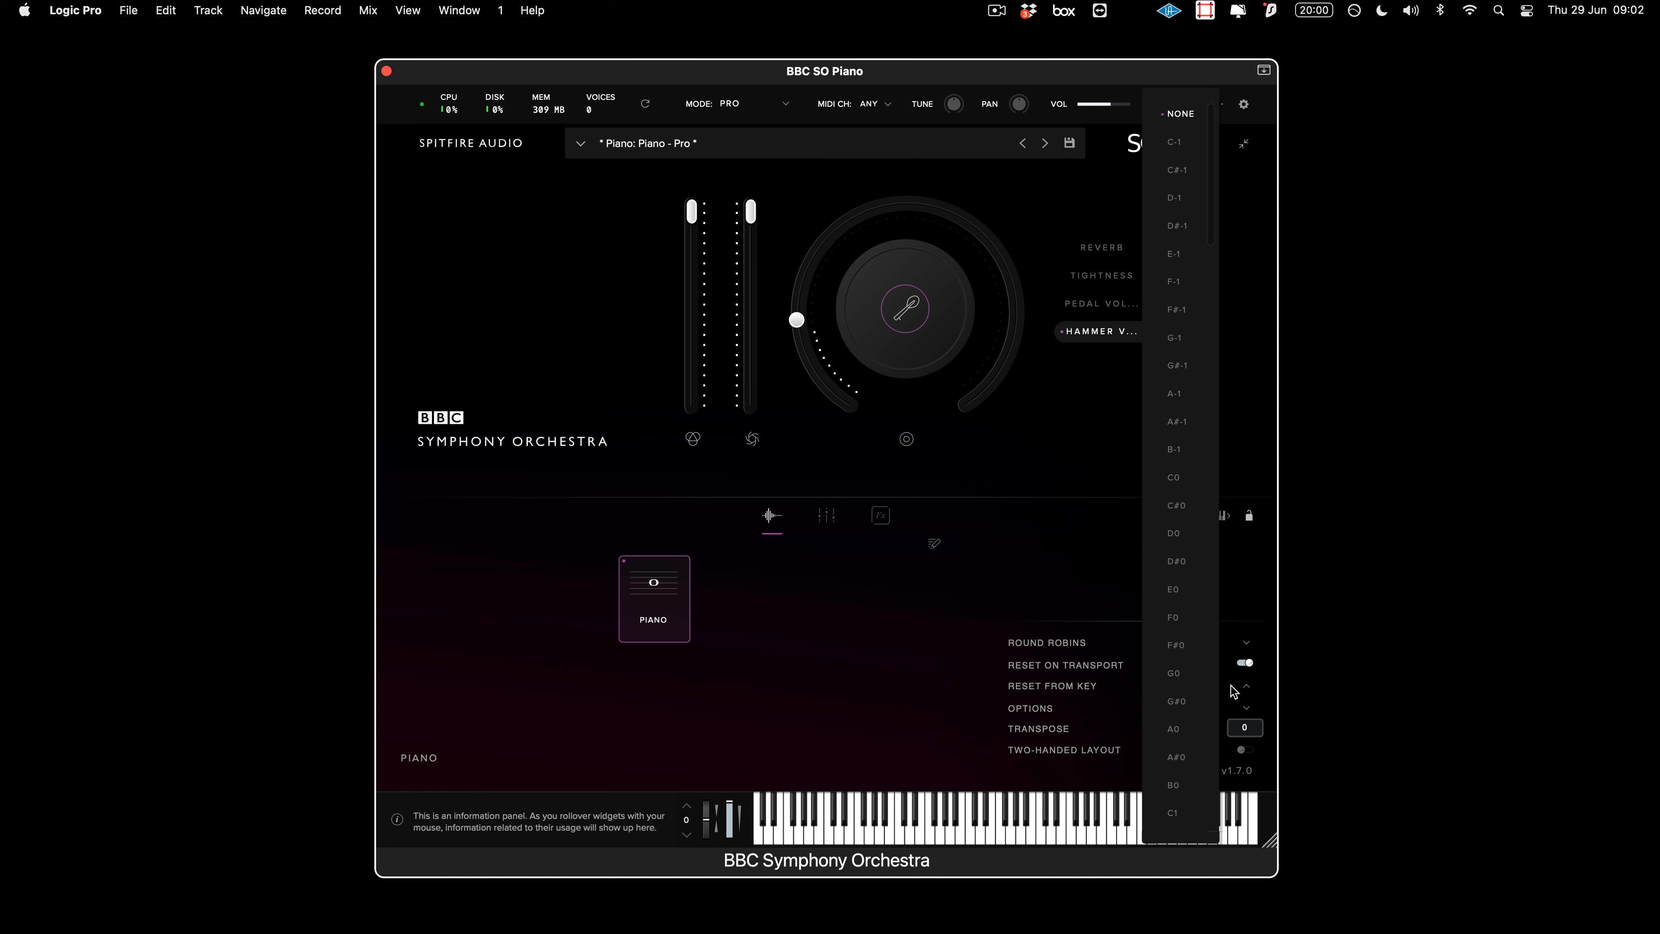
scroll(1202, 692, "down", 3)
scroll(1203, 691, "down", 10)
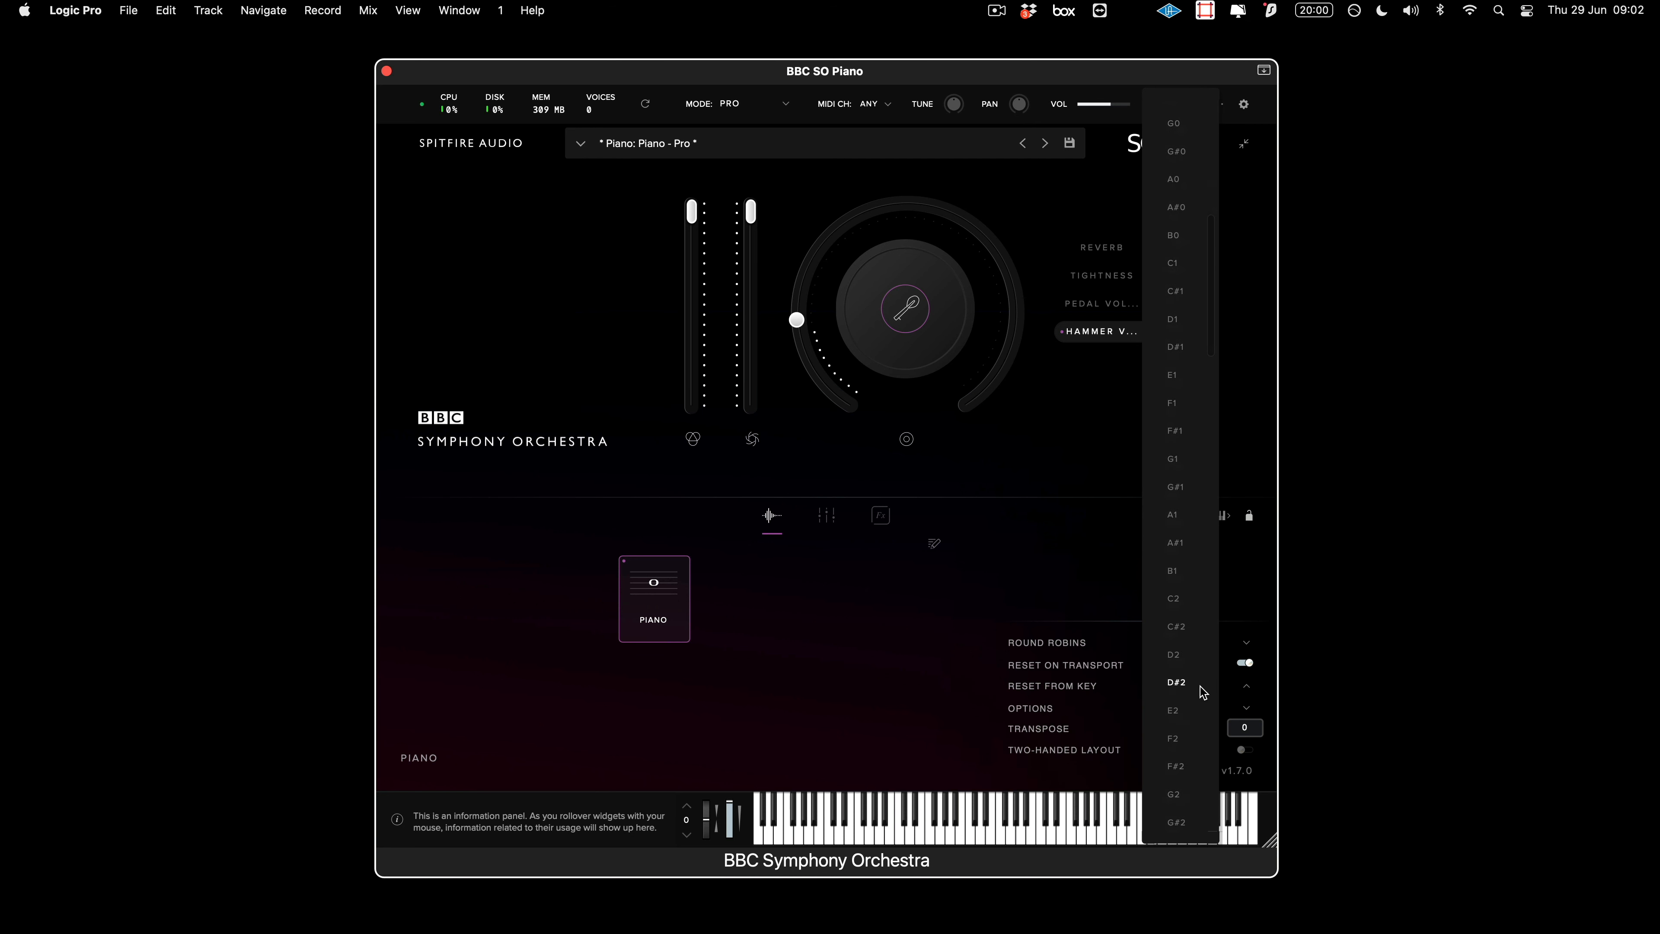
scroll(1201, 691, "down", 5)
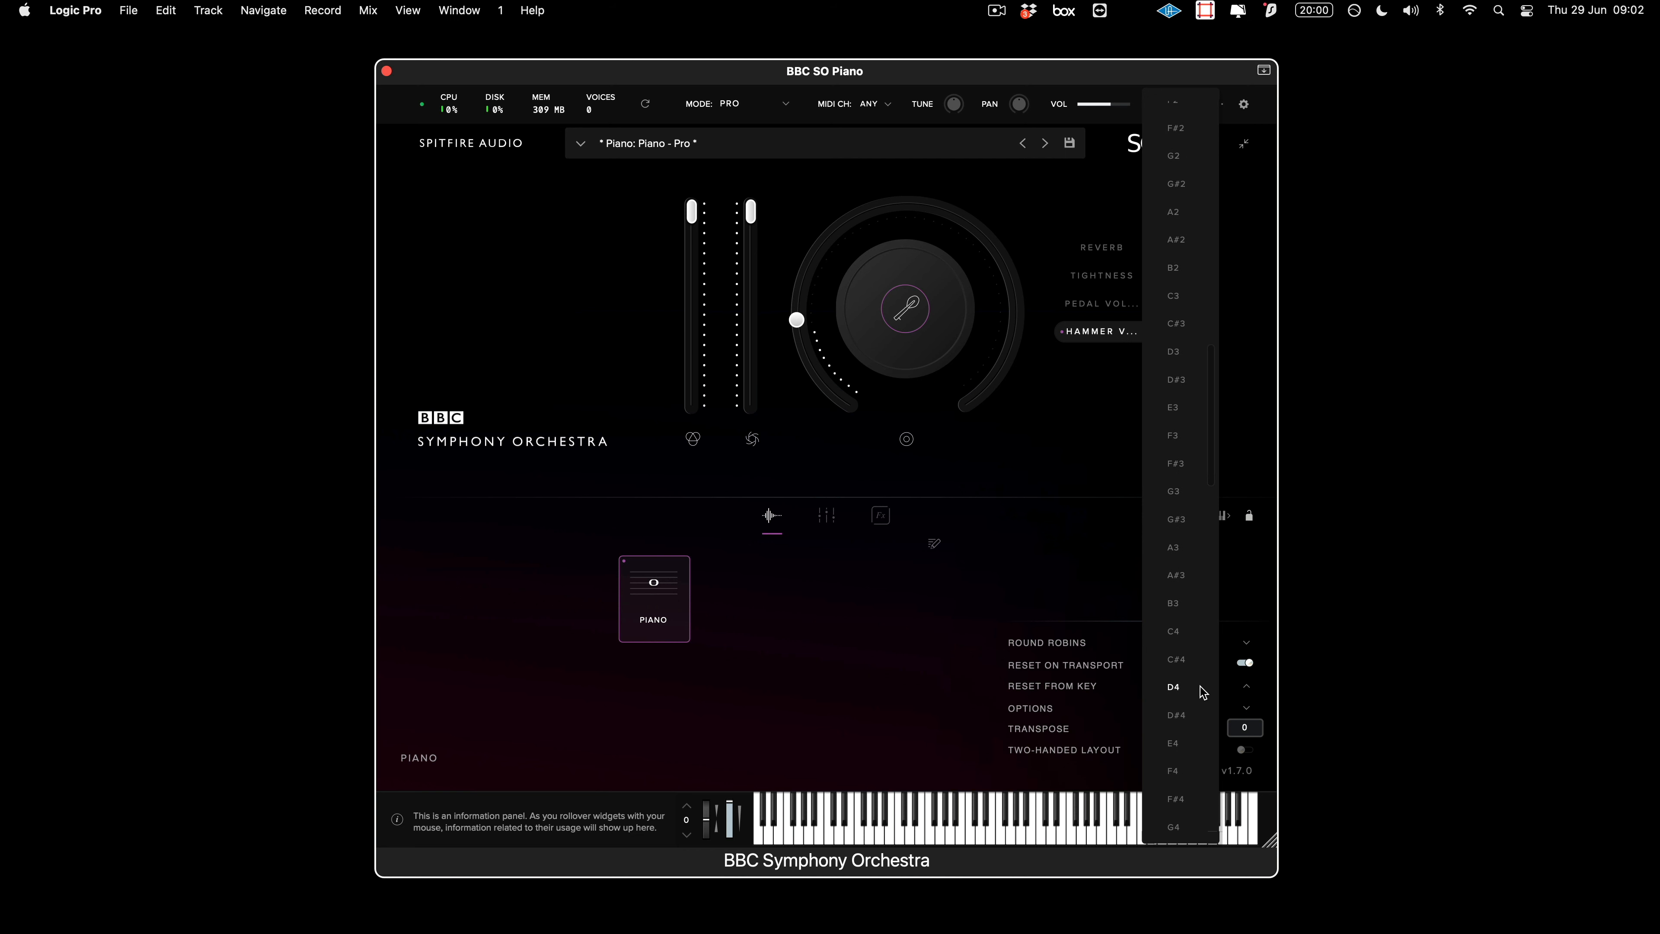
left_click(1202, 691)
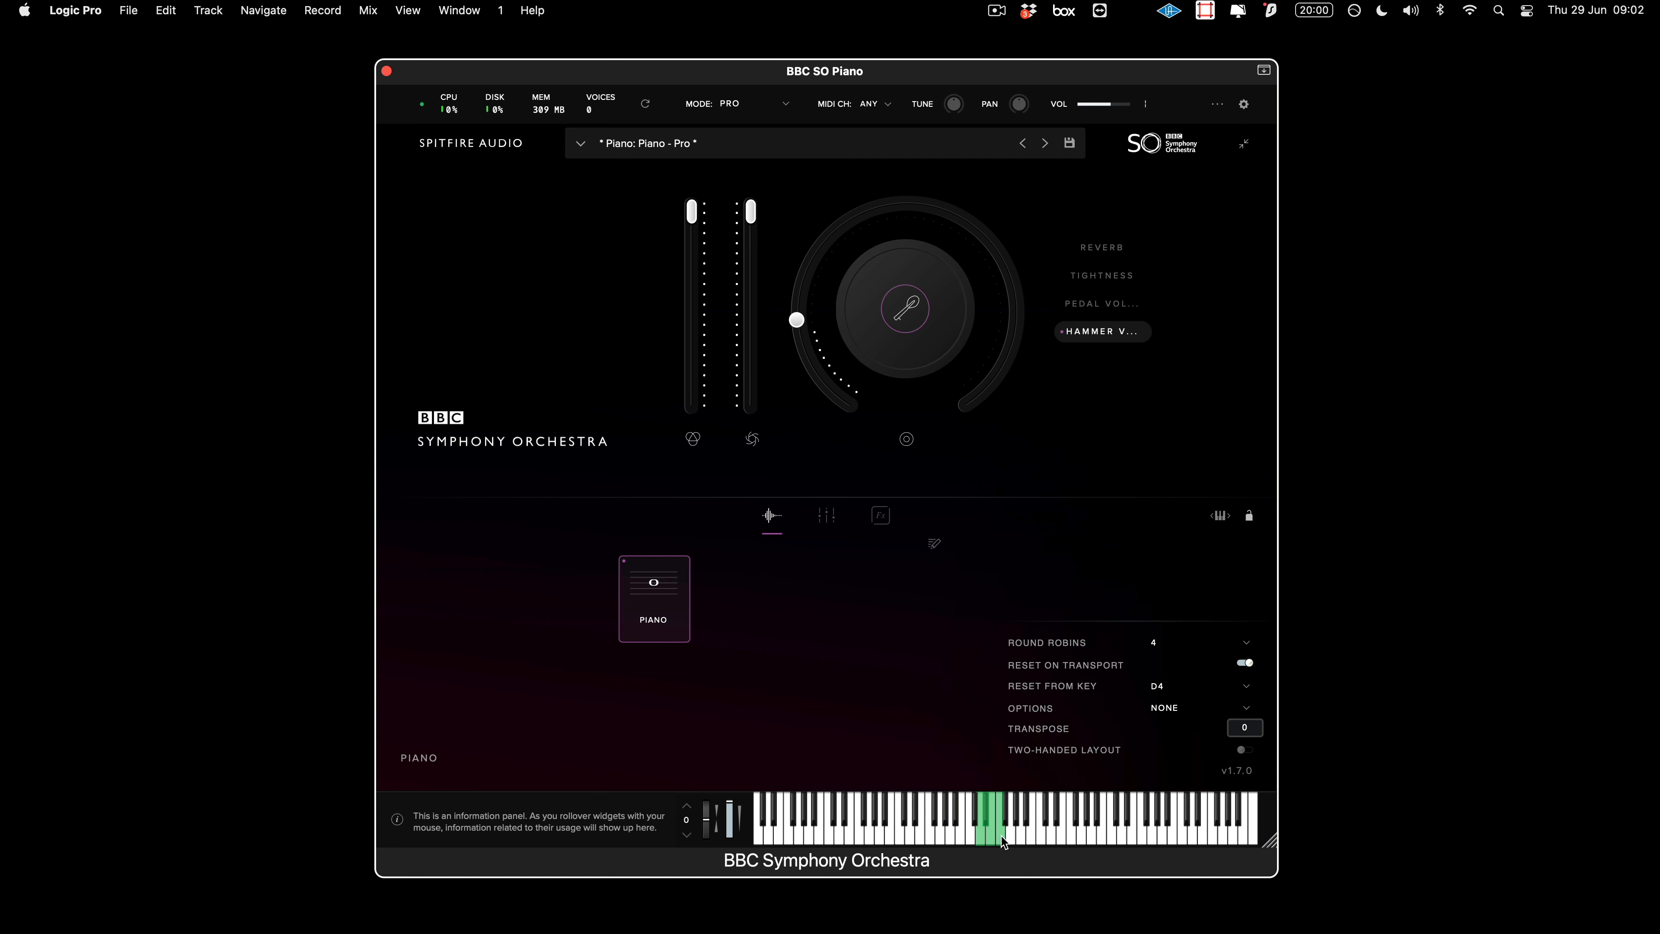
left_click(1246, 686)
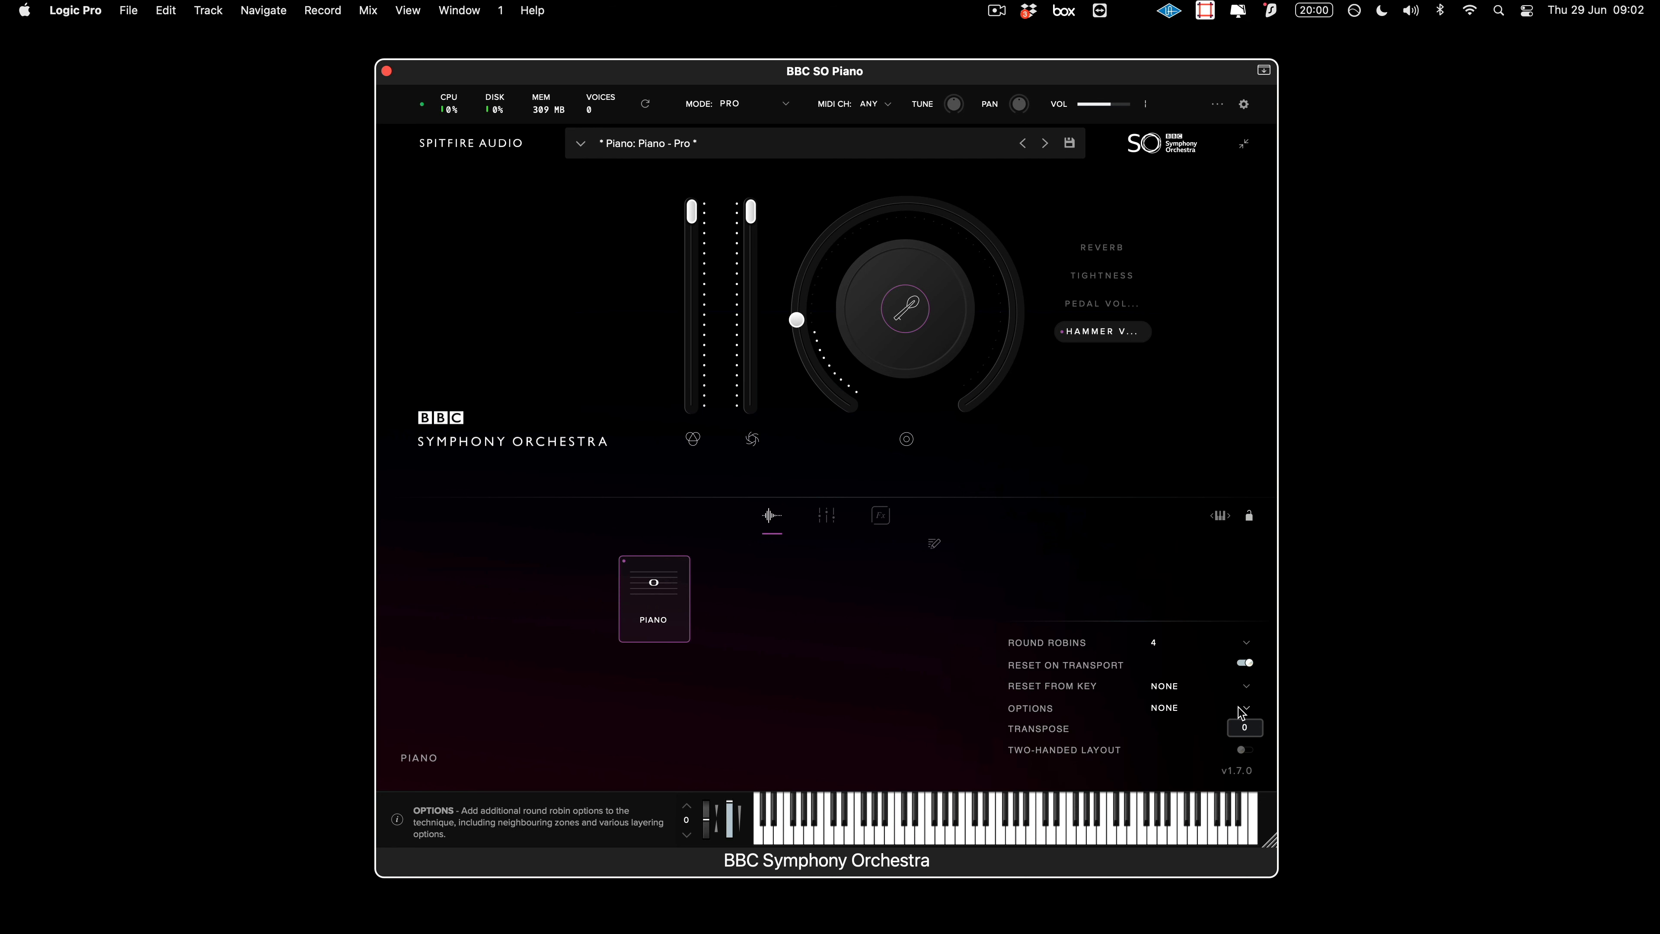
Review the additional round robin options, including neighbour zones and layering, without choosing one.
left_click(1248, 709)
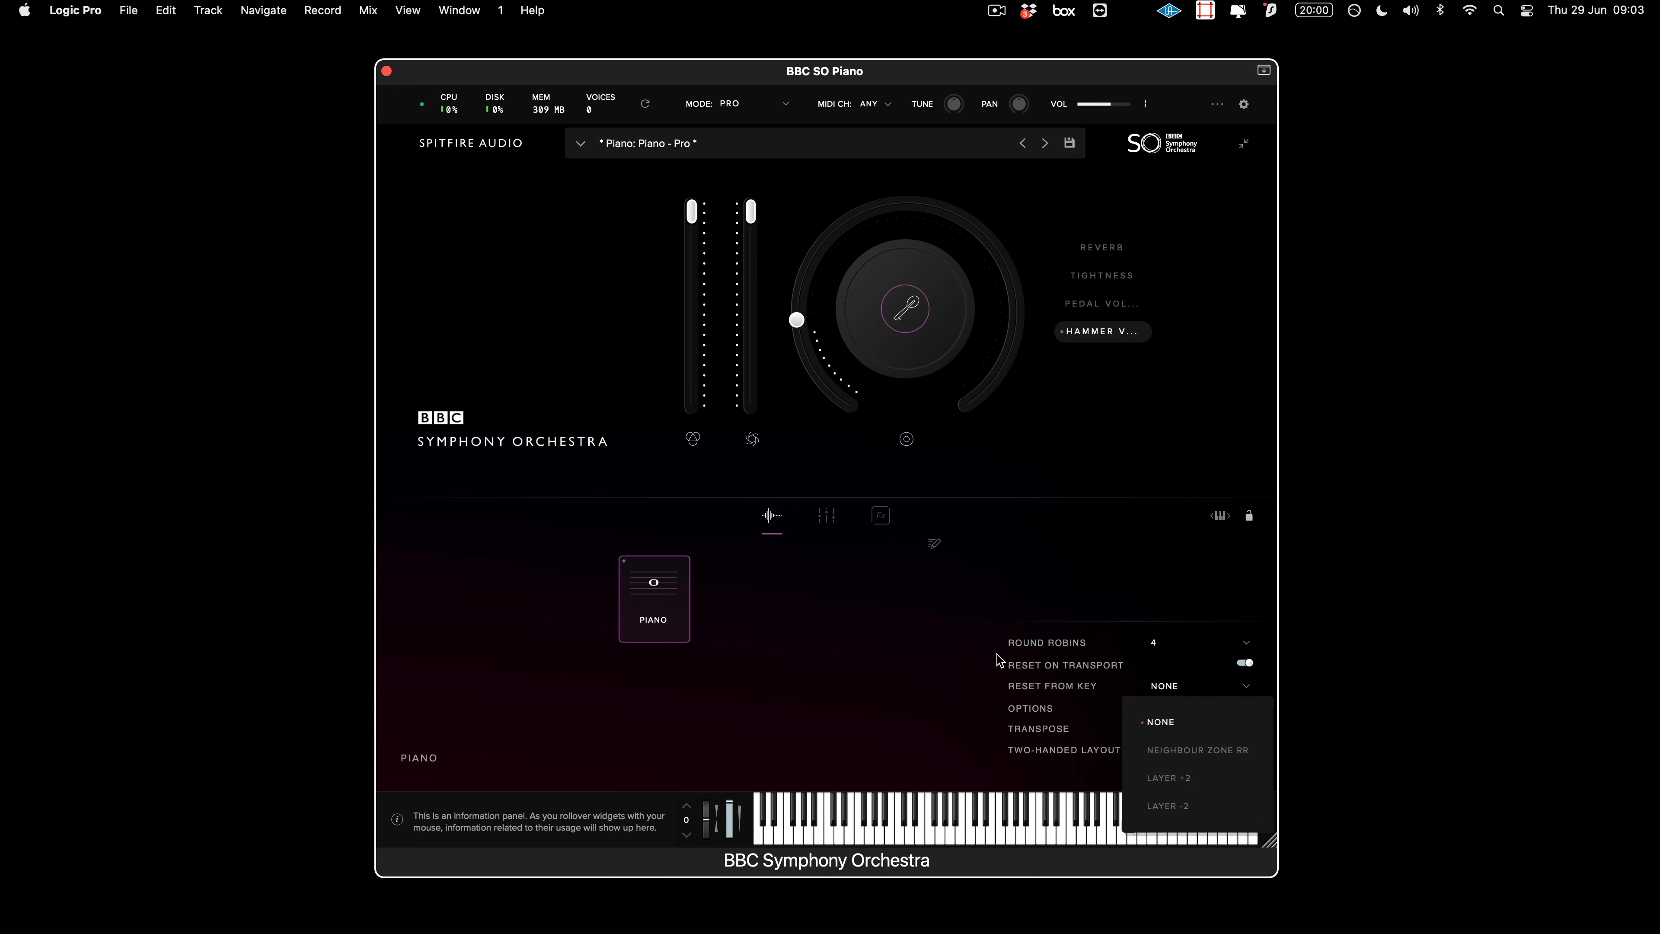
left_click(882, 631)
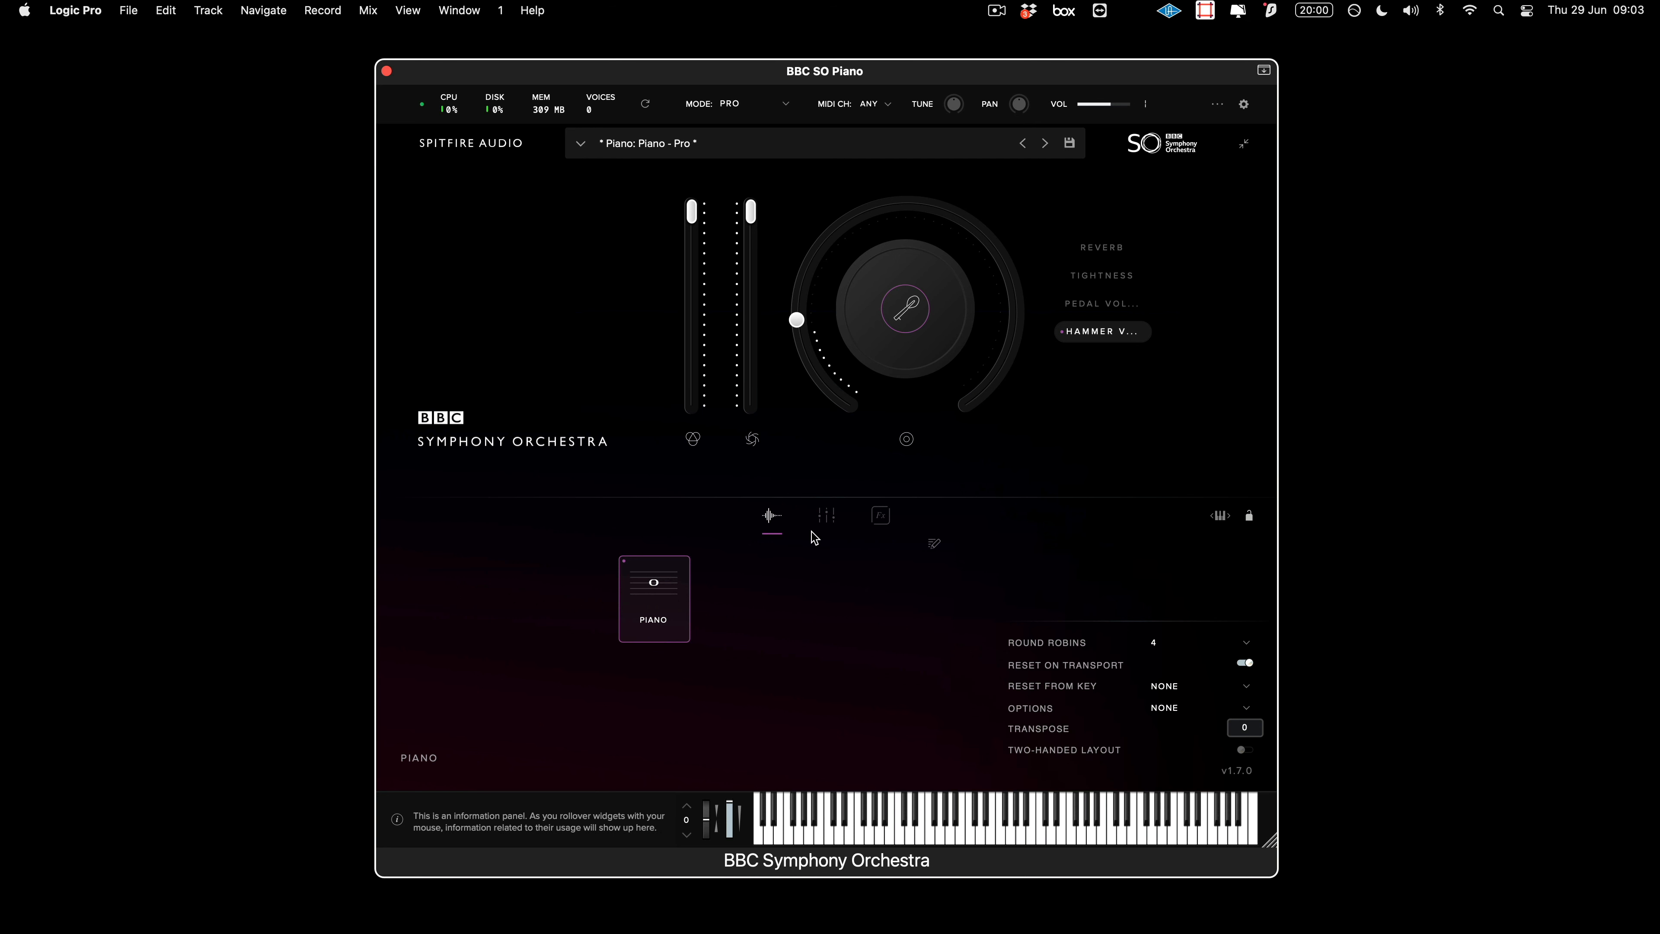
In the microphone mixer, pull P Mix 1 fully down, raise Tree to maximum, Out to about two-thirds and Amb to about one-third.
left_click(828, 518)
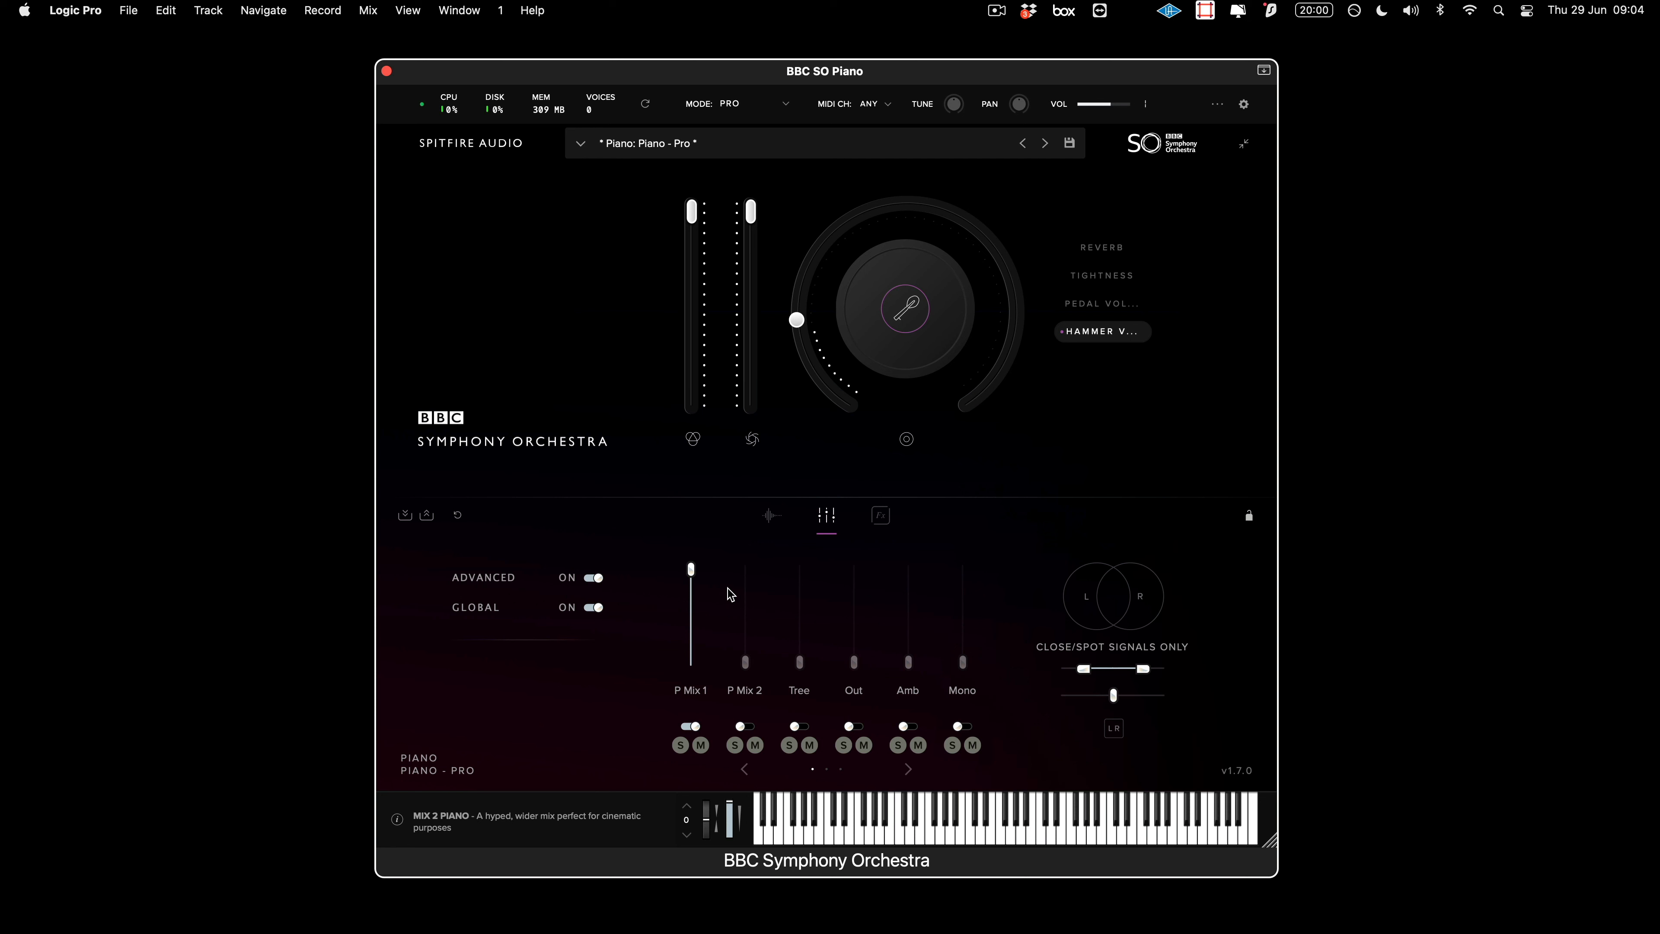
left_click_drag(691, 569, 756, 759)
left_click_drag(799, 664, 812, 580)
left_click_drag(854, 662, 856, 598)
left_click_drag(907, 662, 908, 632)
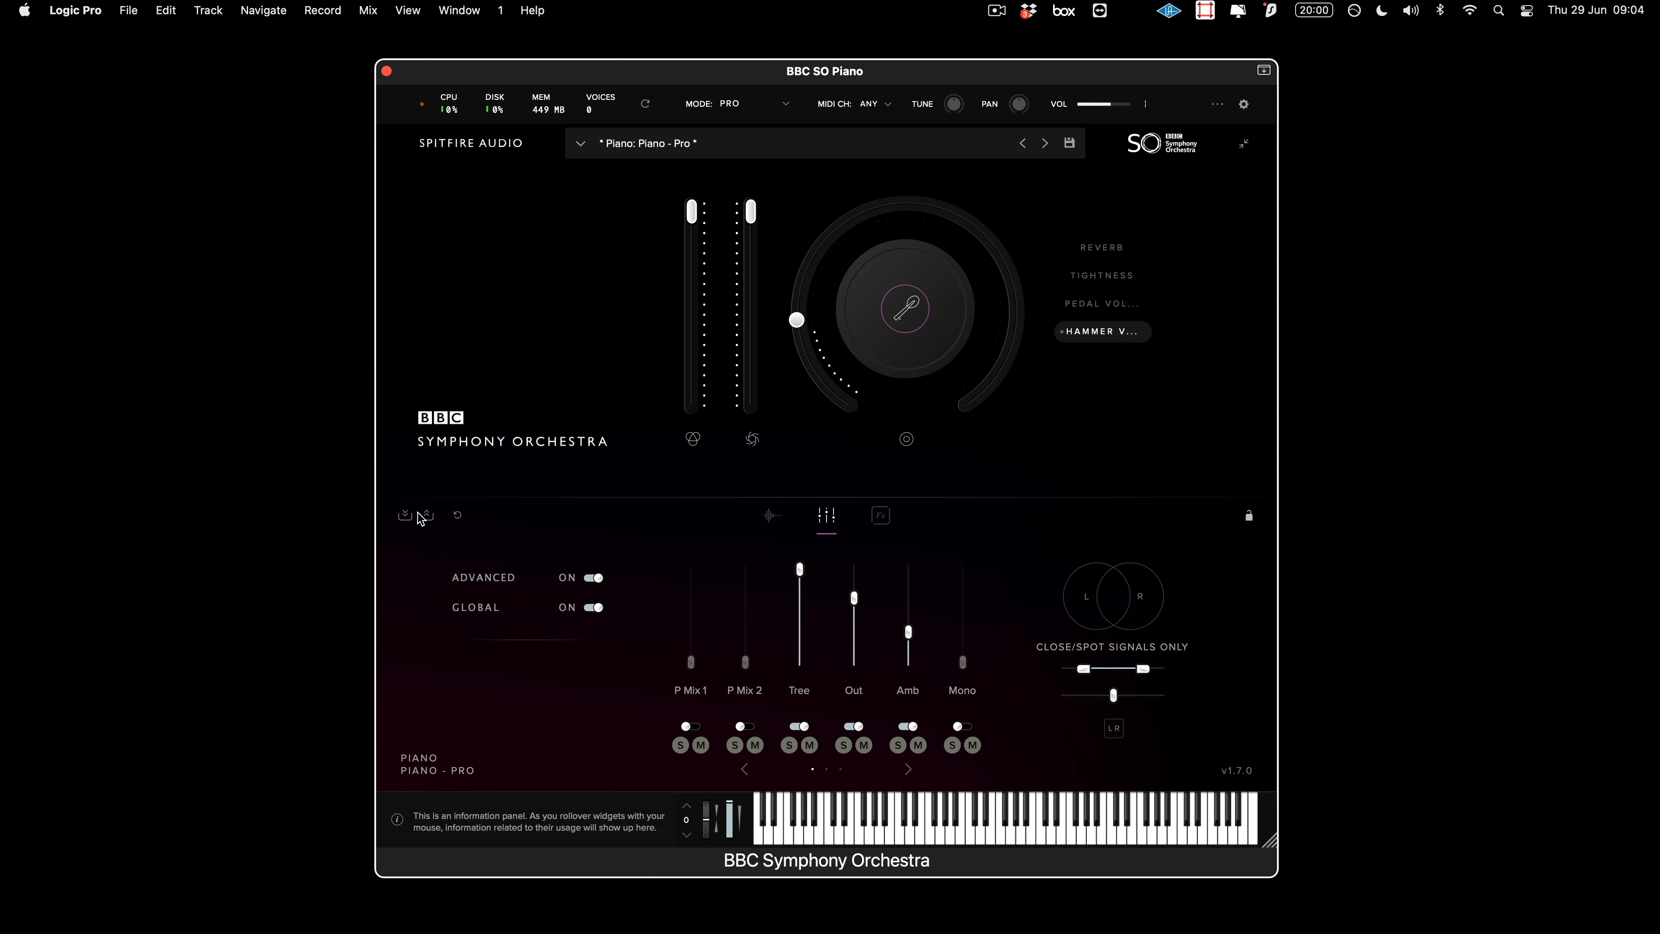
Save the current microphone mix as a mix preset named Piano Wide.
left_click(405, 516)
left_click(482, 514)
type("Piano Wide")
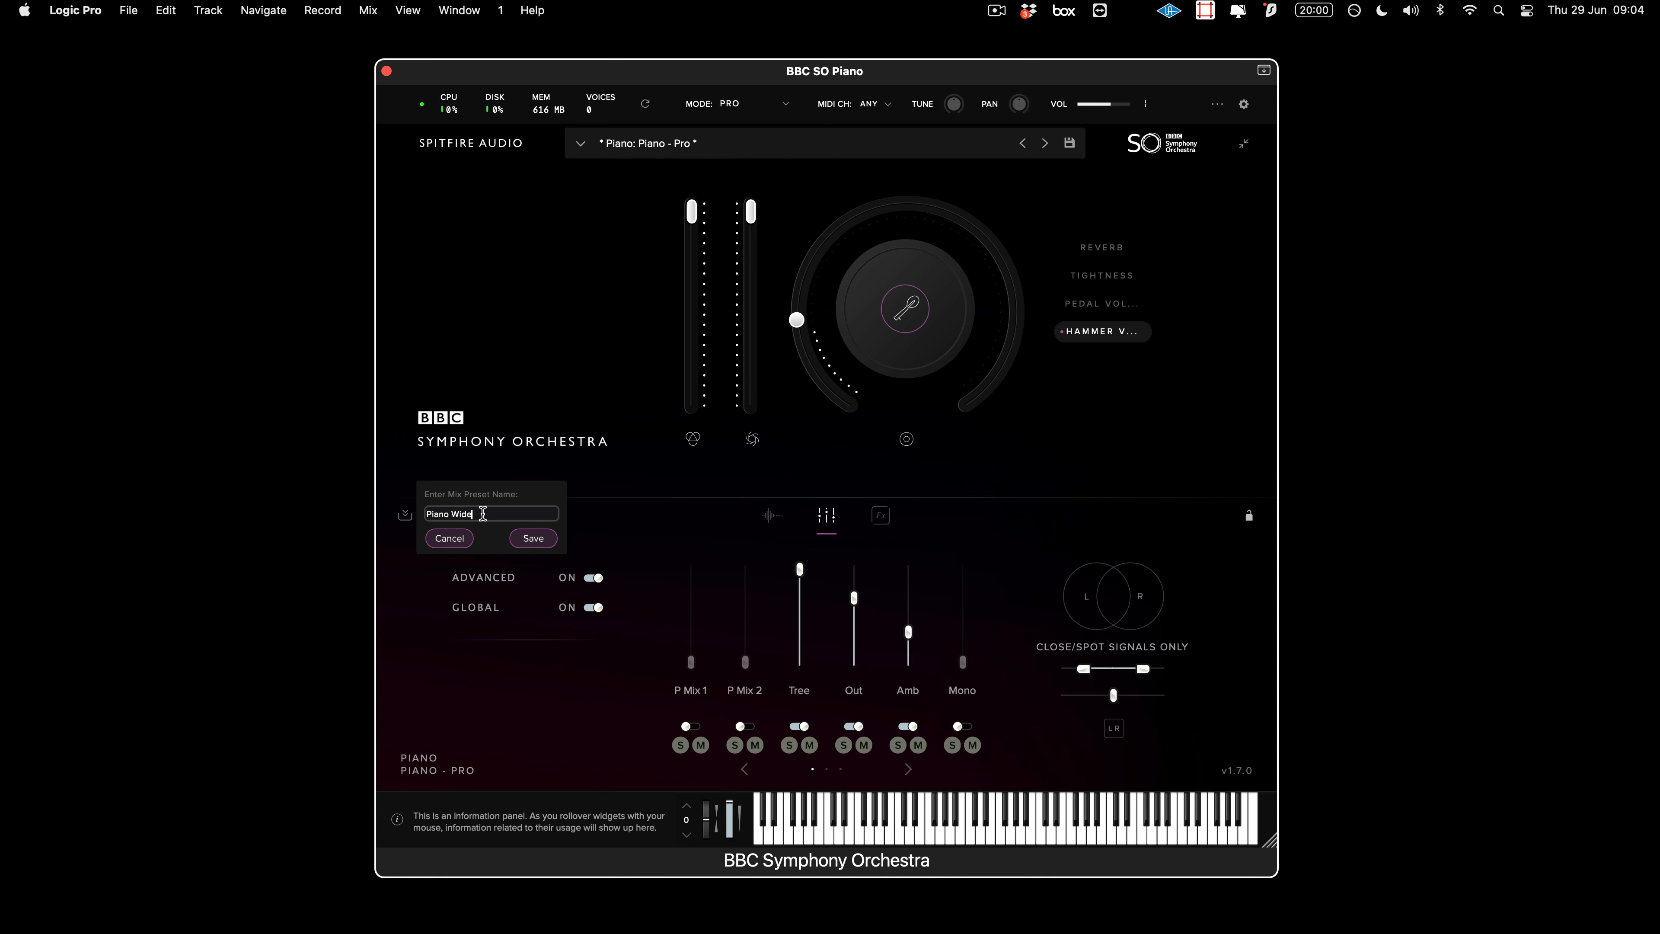
left_click(532, 538)
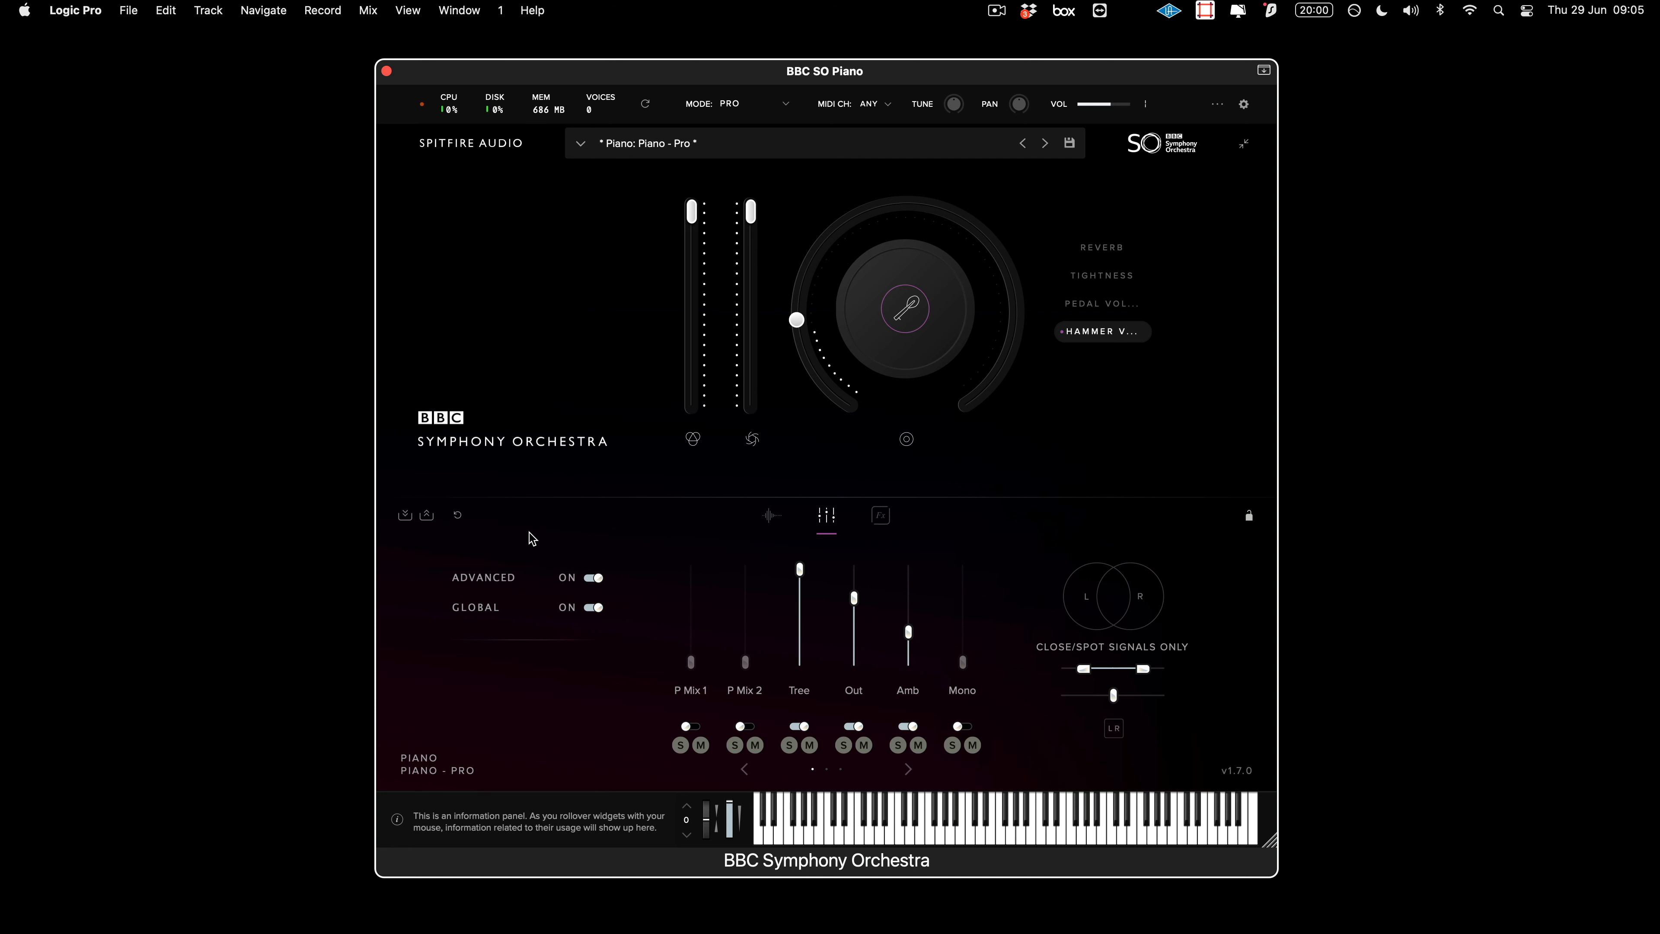
Reset the microphone mixer to its default state and load the saved Piano Wide mix preset.
left_click(459, 516)
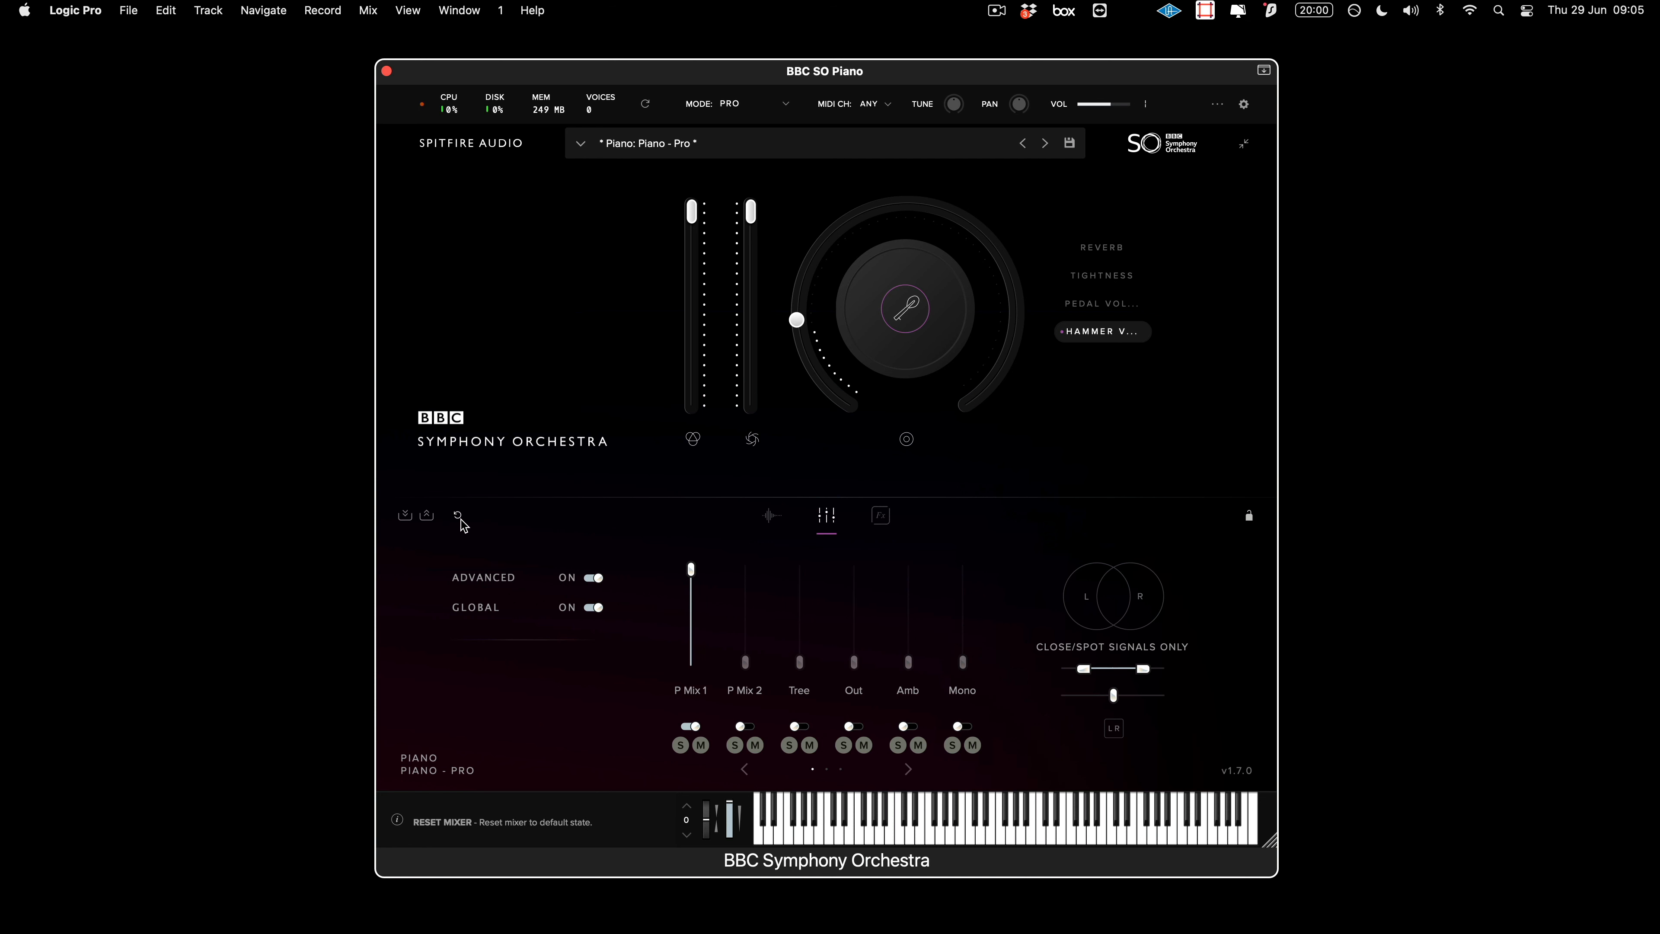
left_click(425, 515)
left_click(509, 549)
left_click(555, 610)
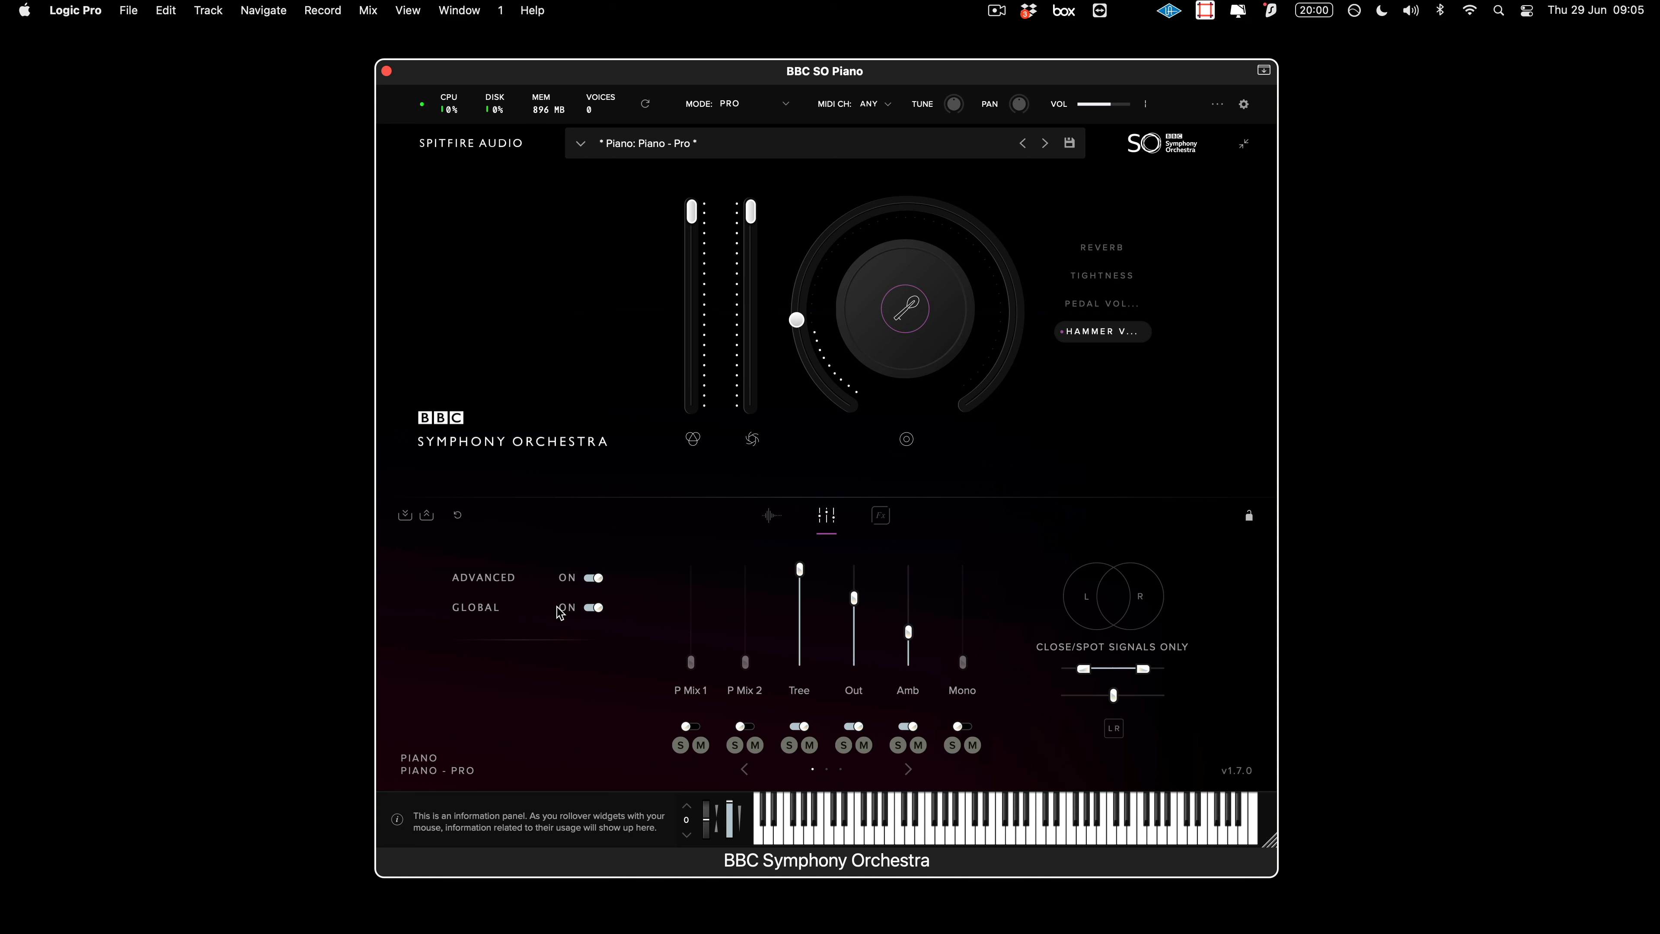
Switch off the Advanced mixer, set the simplified Close/Far slider fully to Far, and turn Advanced back on.
left_click(598, 581)
left_click_drag(1009, 649, 1016, 931)
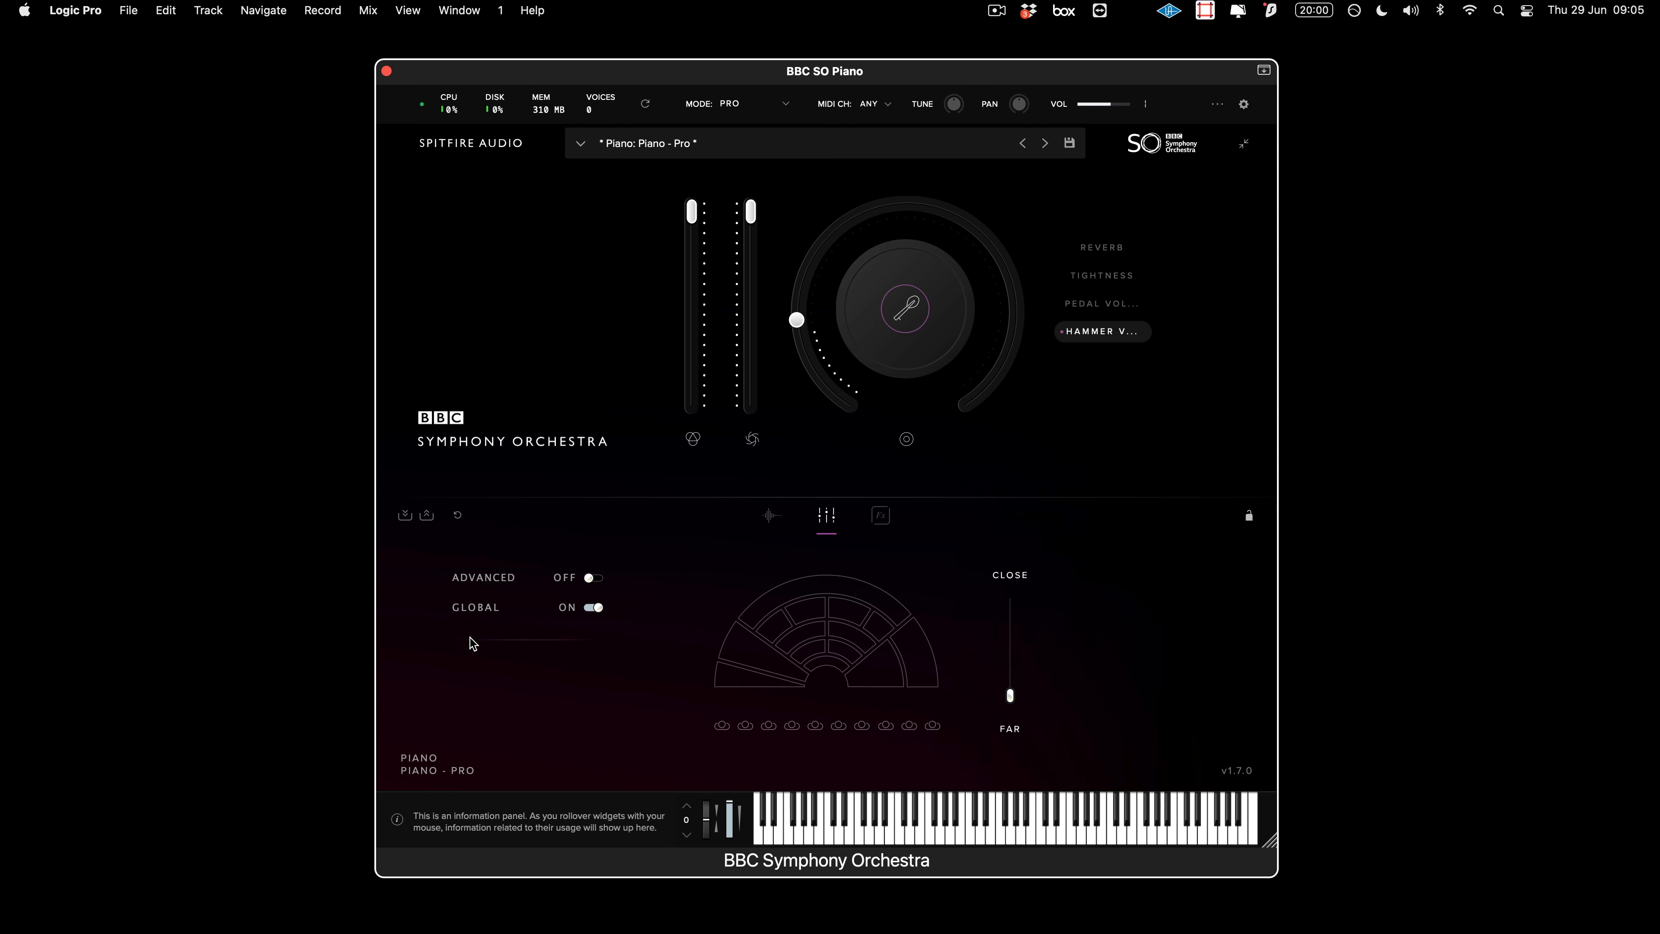
left_click(593, 577)
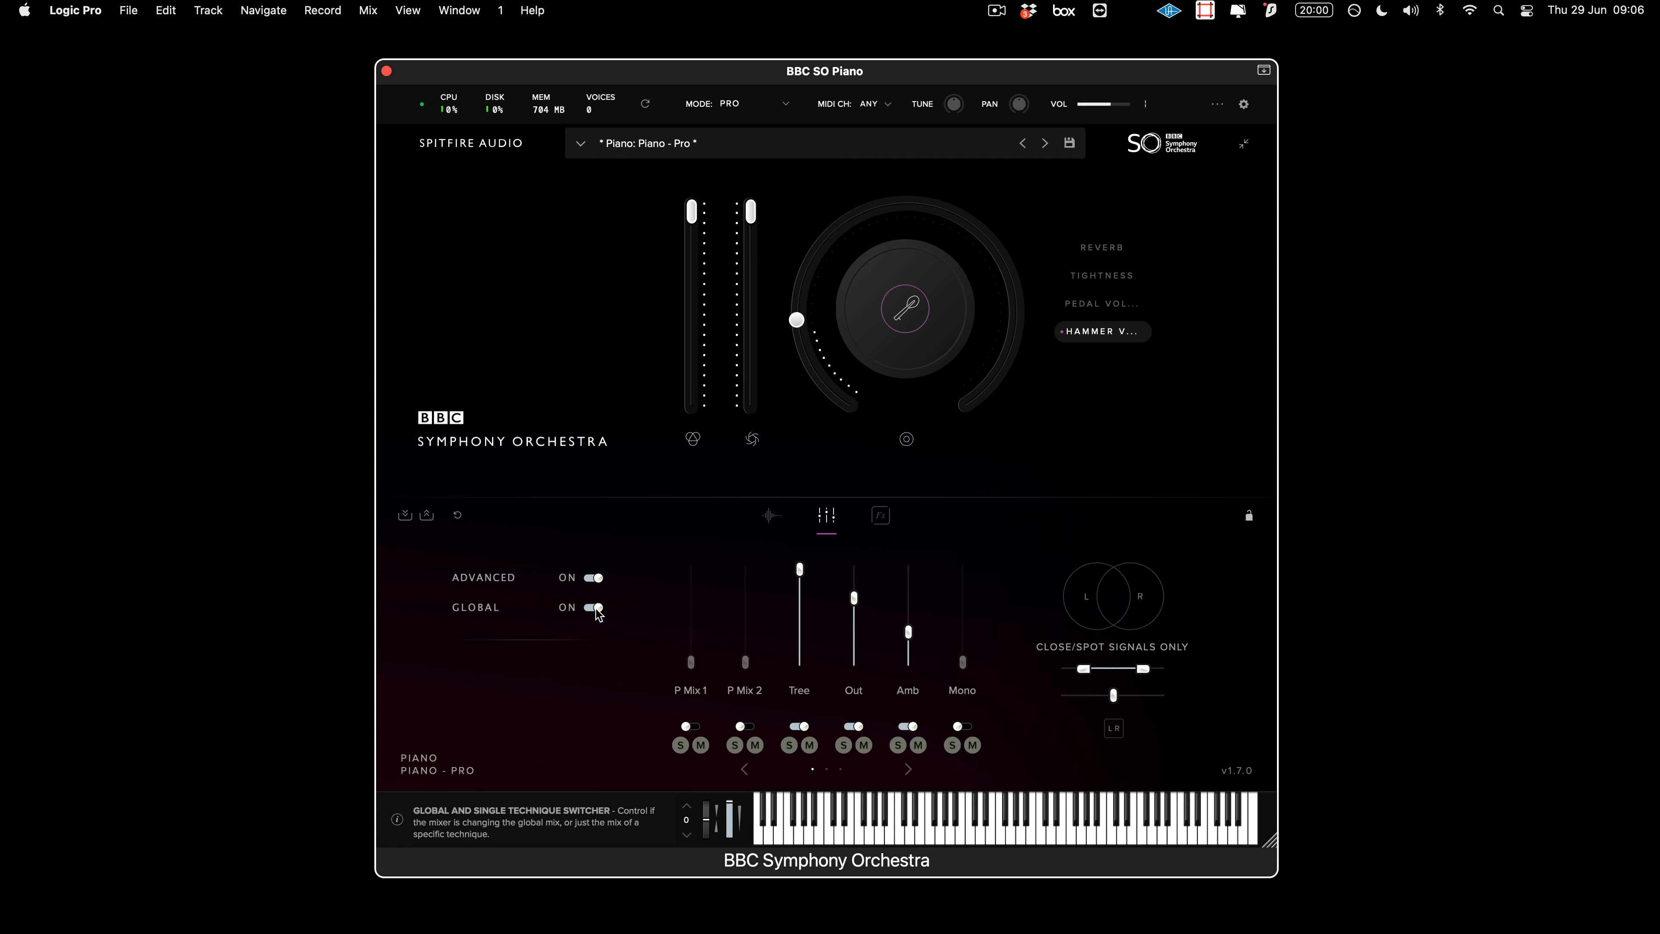
Mute the Tree microphone in the mixer, and solo the Out and Amb microphones in turn.
left_click(772, 522)
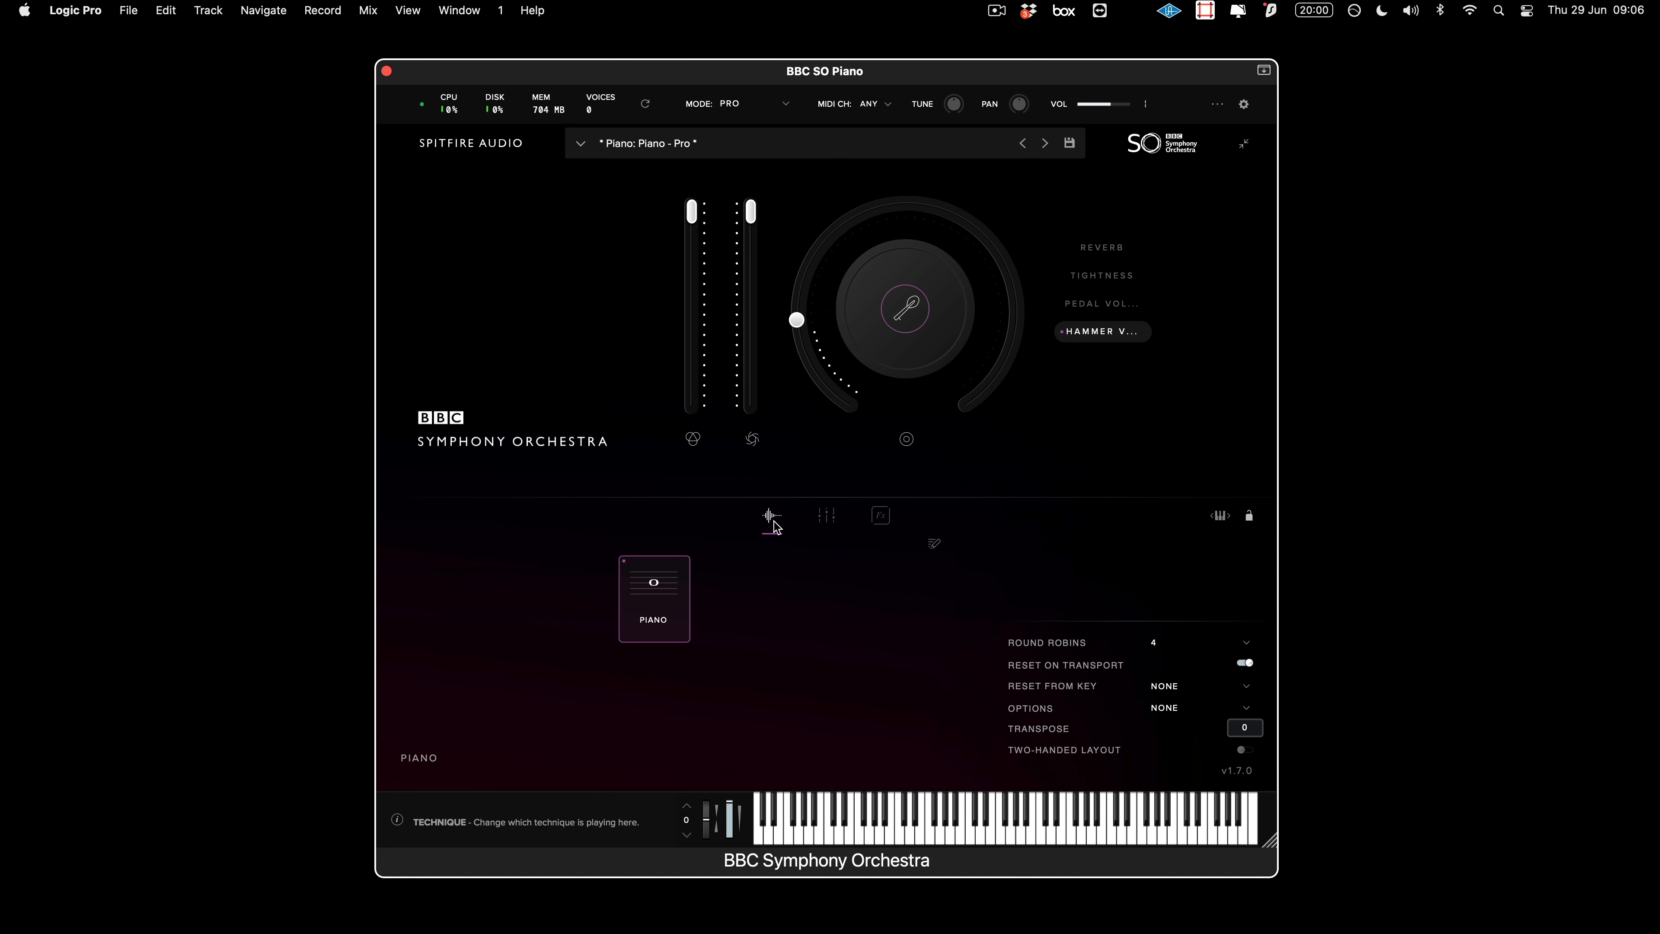
left_click(825, 518)
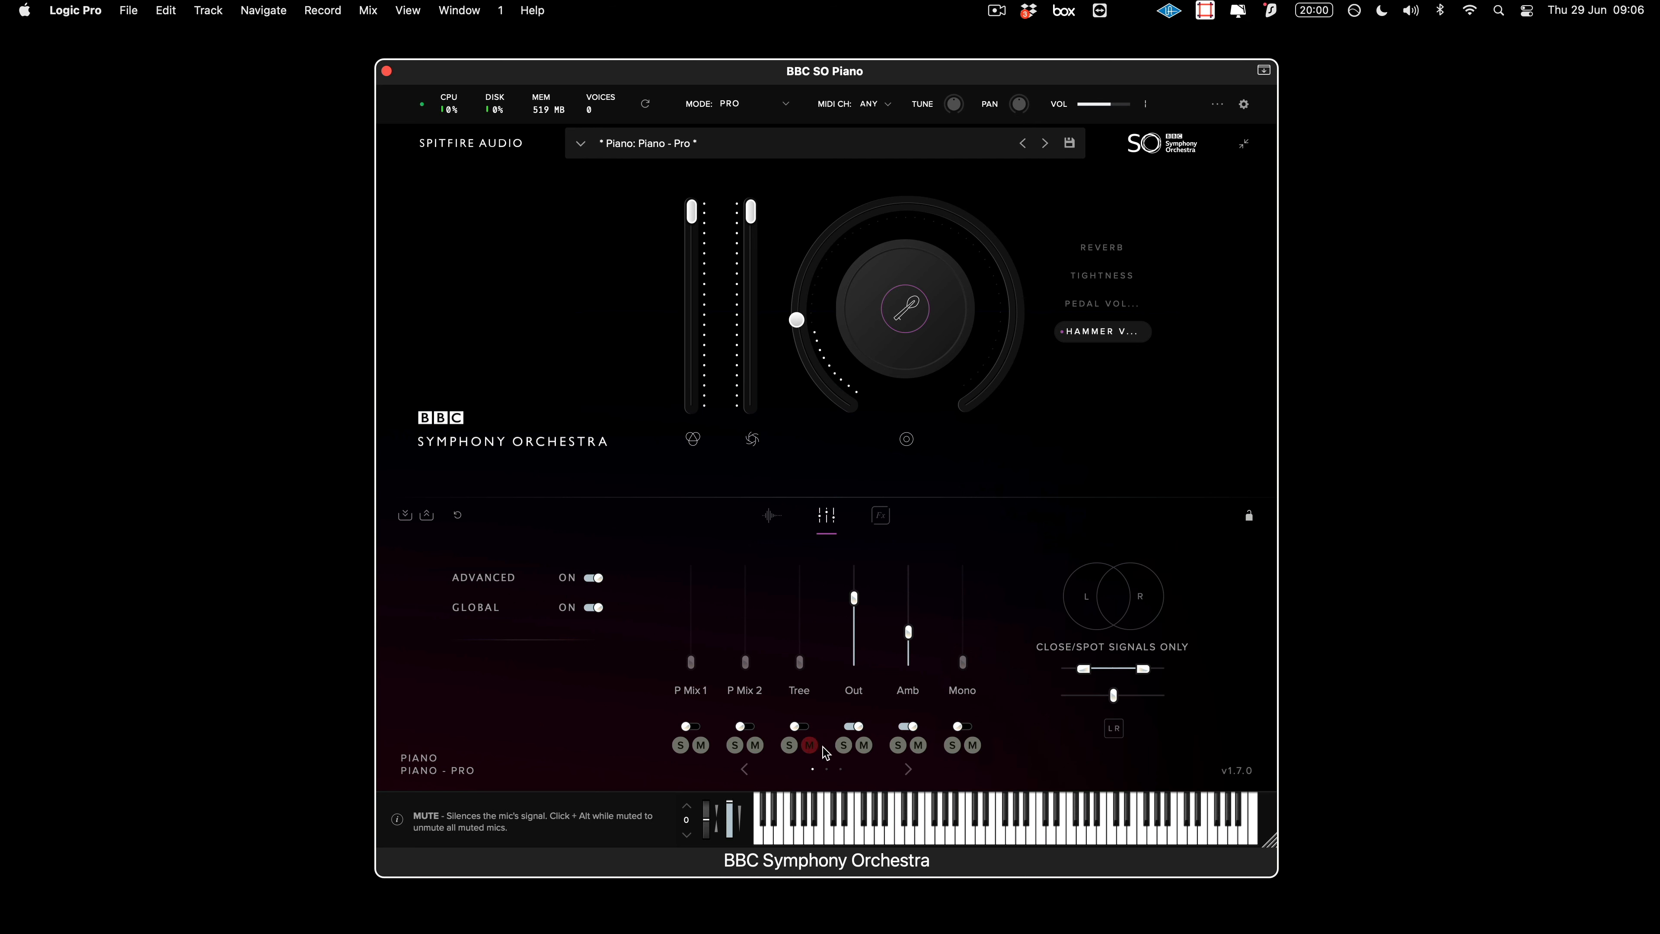
left_click(843, 745)
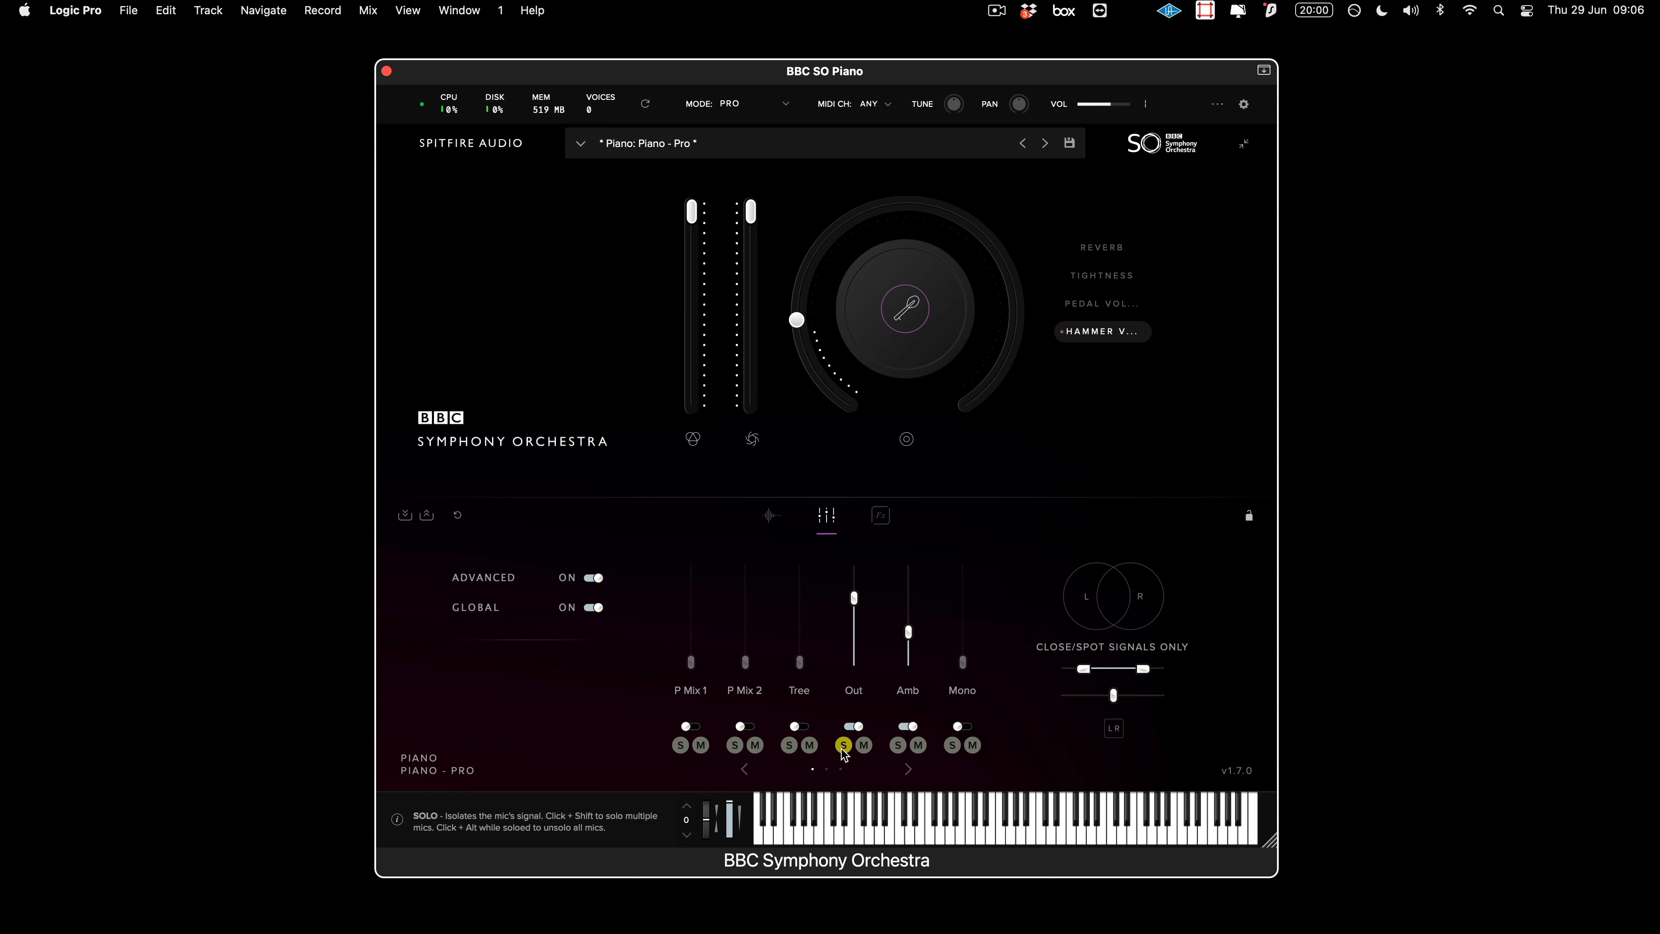
left_click(897, 745, "shift")
left_click(897, 746)
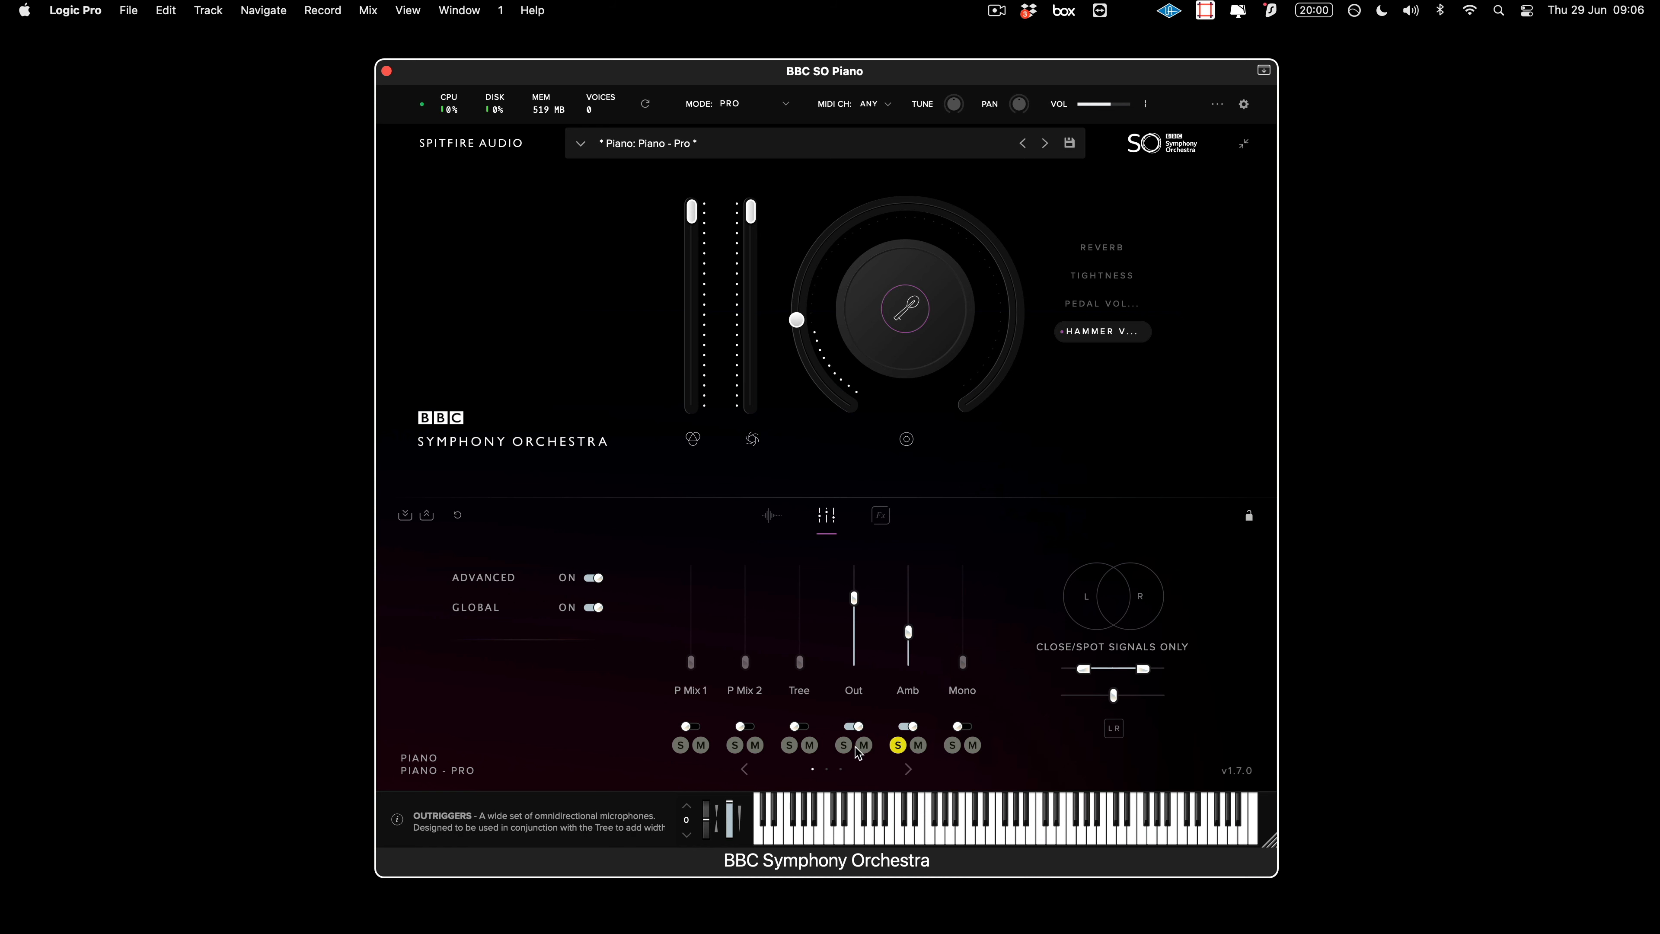
left_click(843, 745)
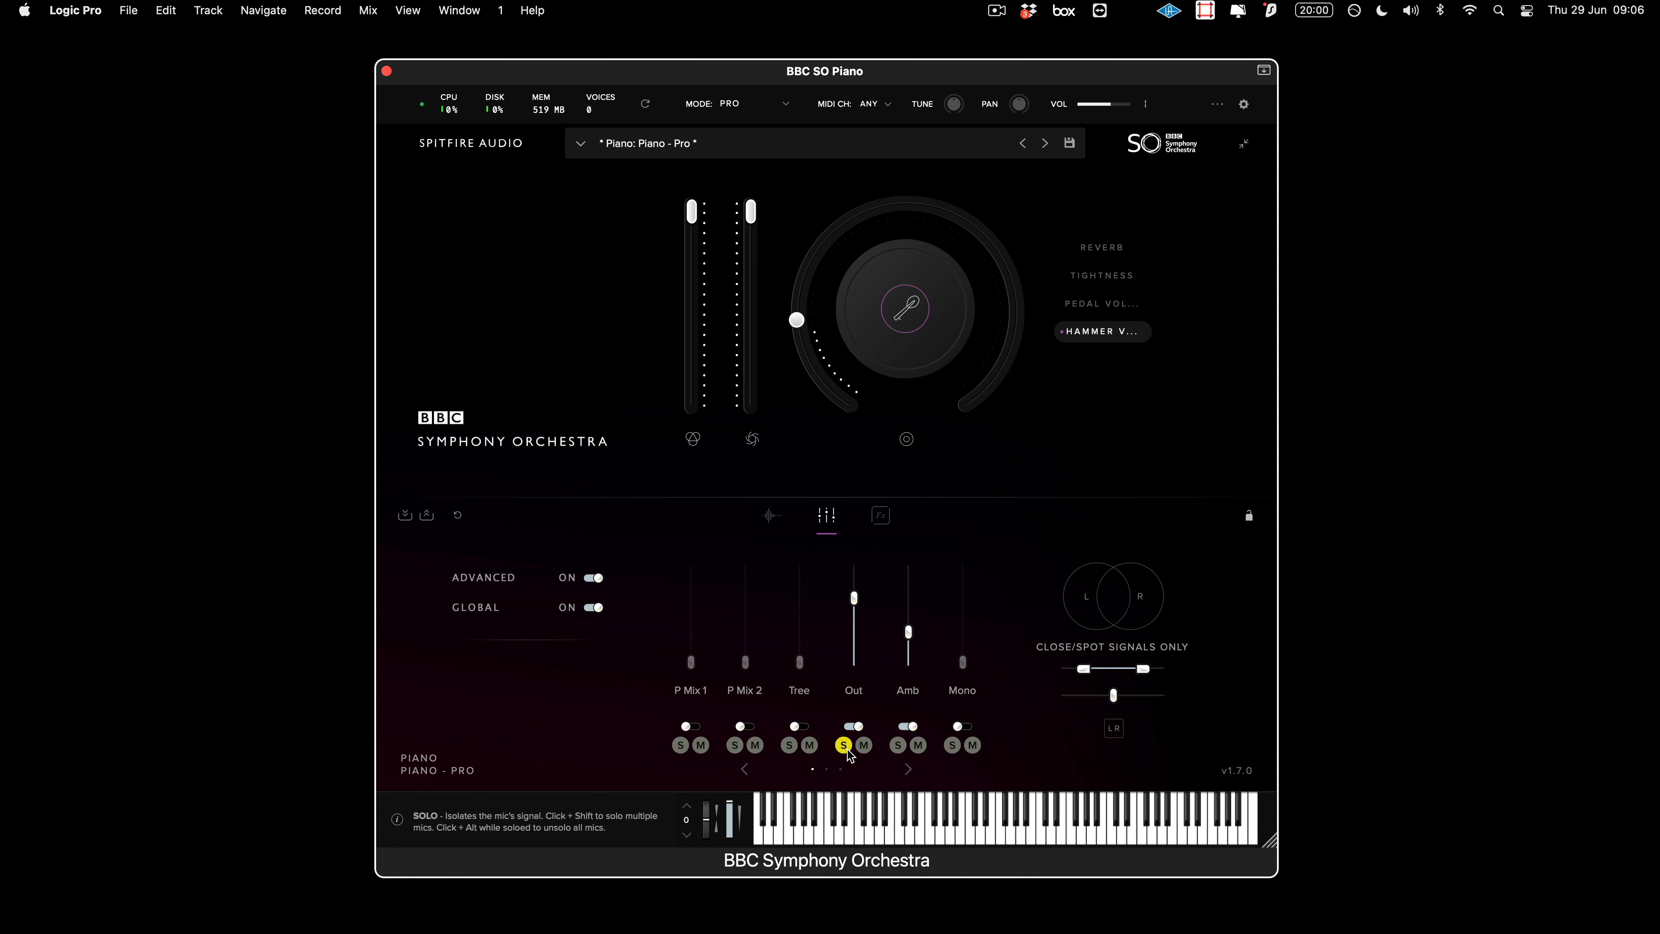
left_click(899, 746)
Turn on Solo Latch in the additional global settings and solo the Out and Tree microphones together with Amb.
left_click(1215, 108)
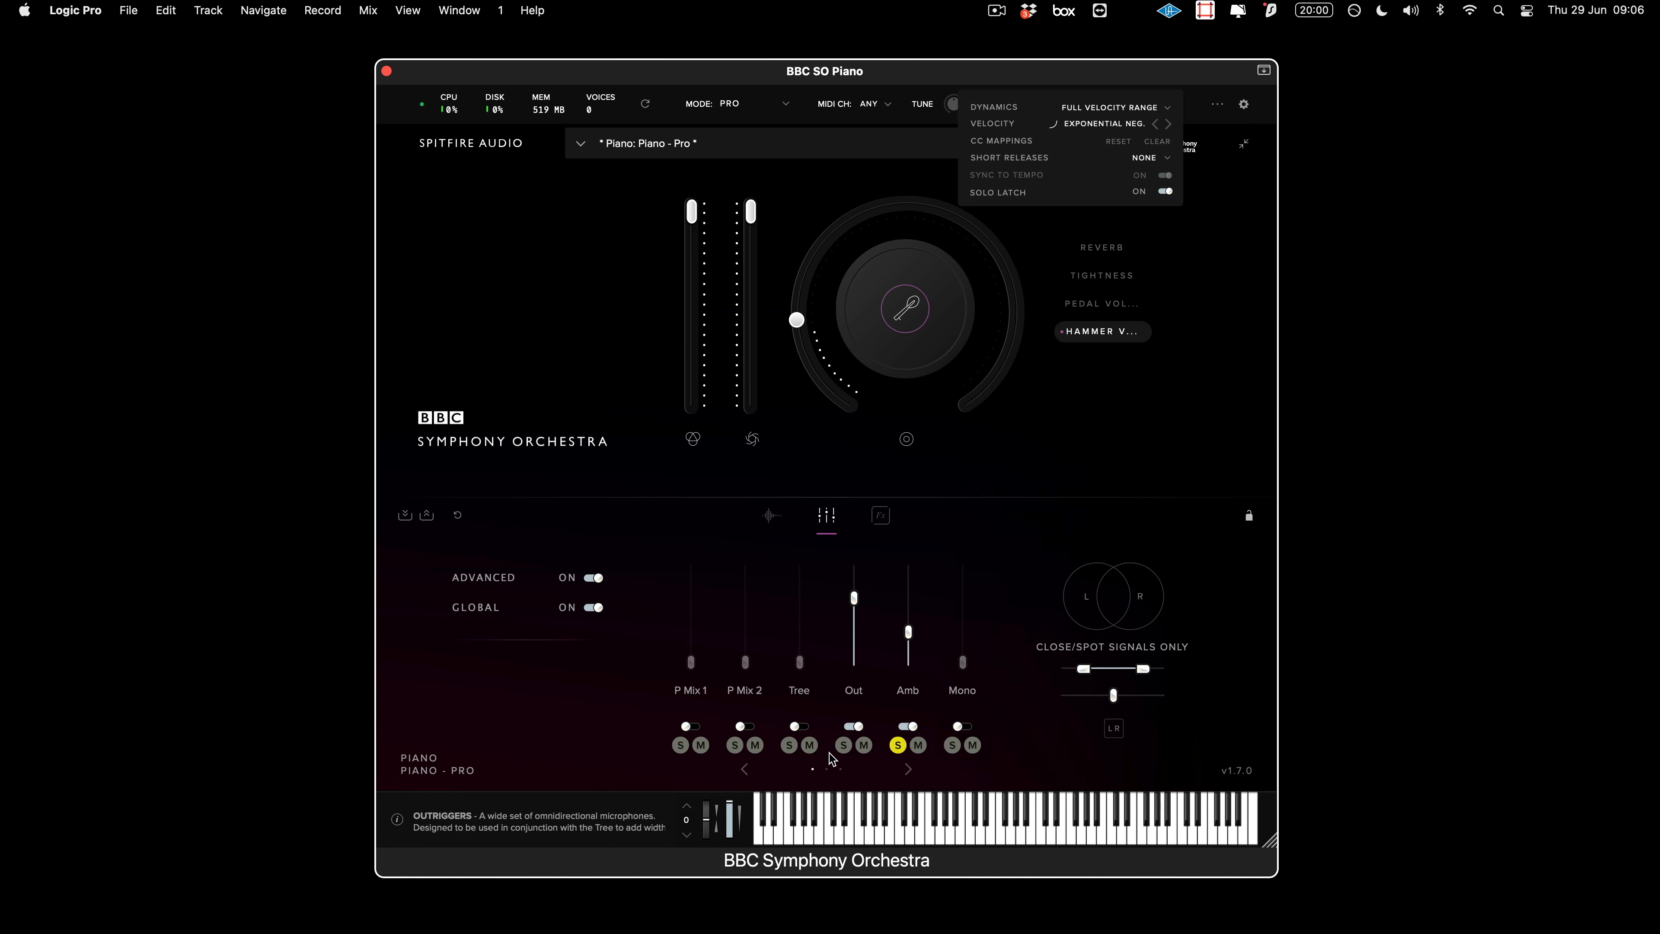
left_click(843, 745)
left_click(792, 747)
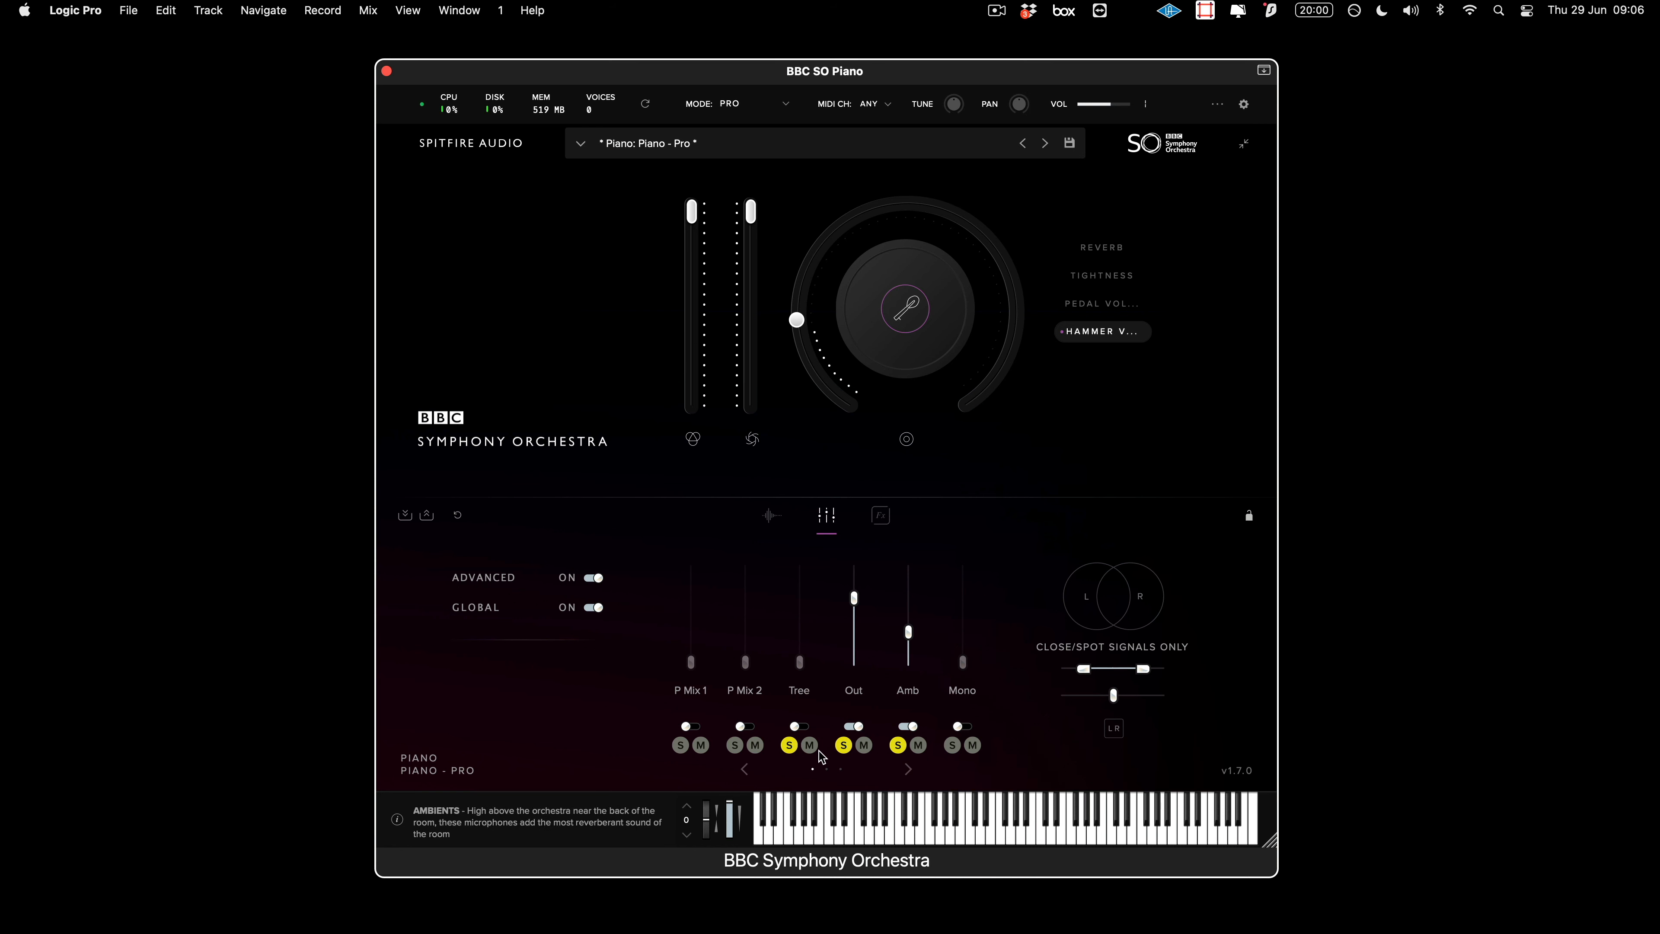
Mute the soloed Tree, Out and Amb microphones.
left_click(810, 746)
left_click(863, 746)
left_click(918, 746)
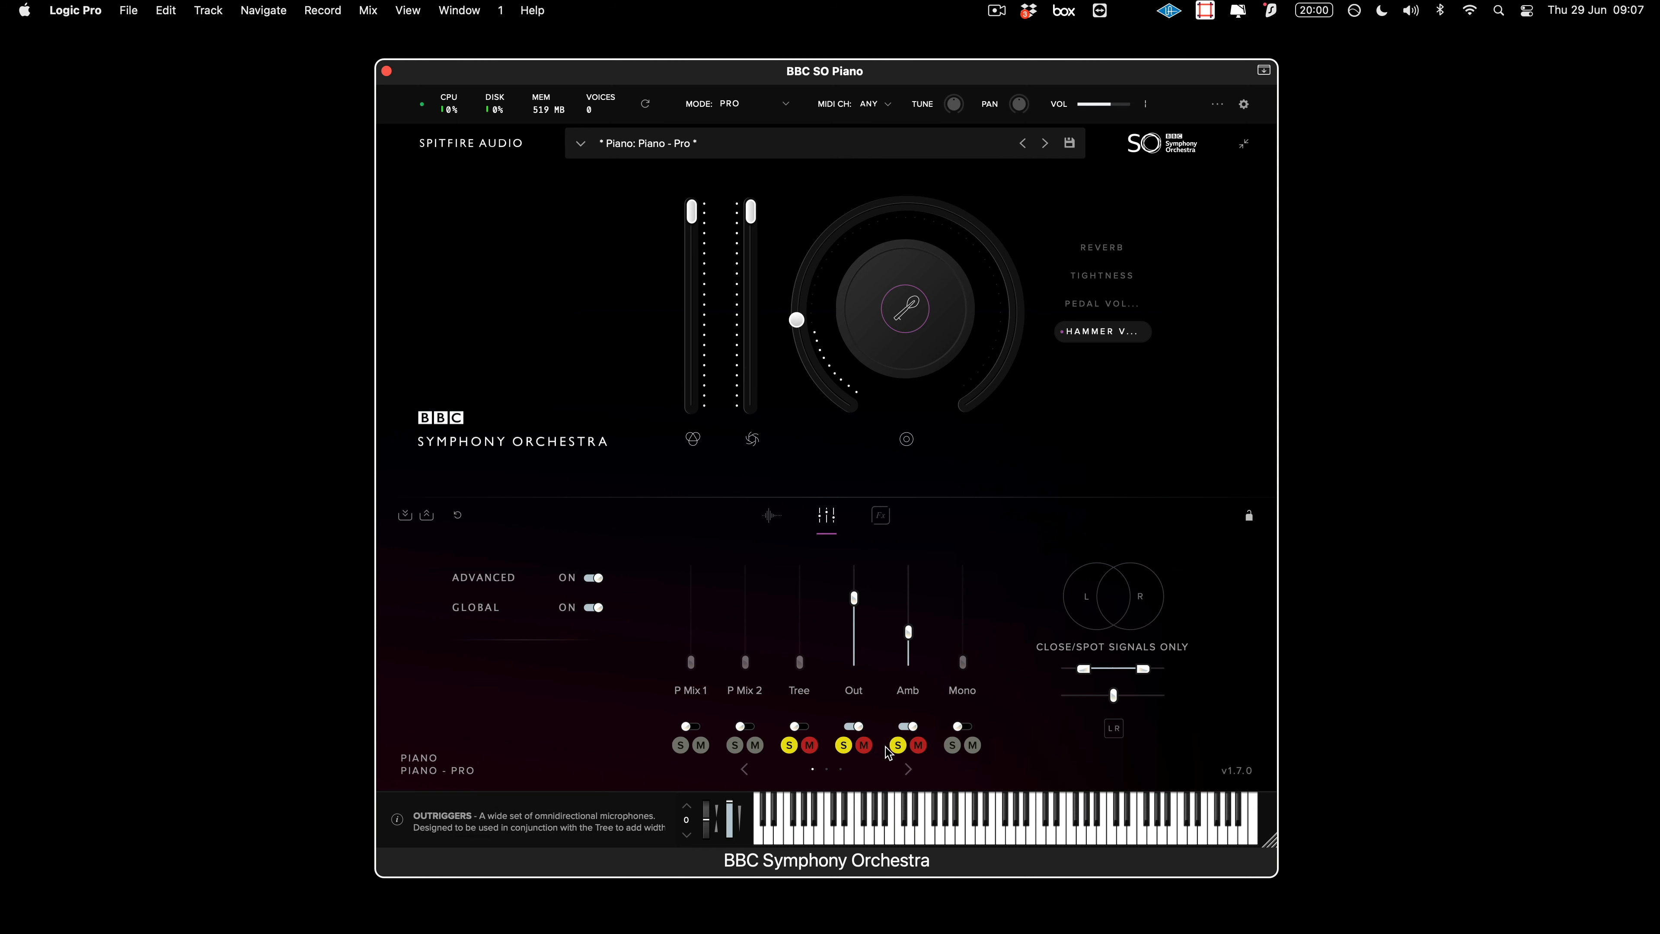
Clear all solos and mutes in the mixer and pull the Out microphone's fader fully down.
left_click(849, 748)
left_click_drag(854, 596, 954, 874)
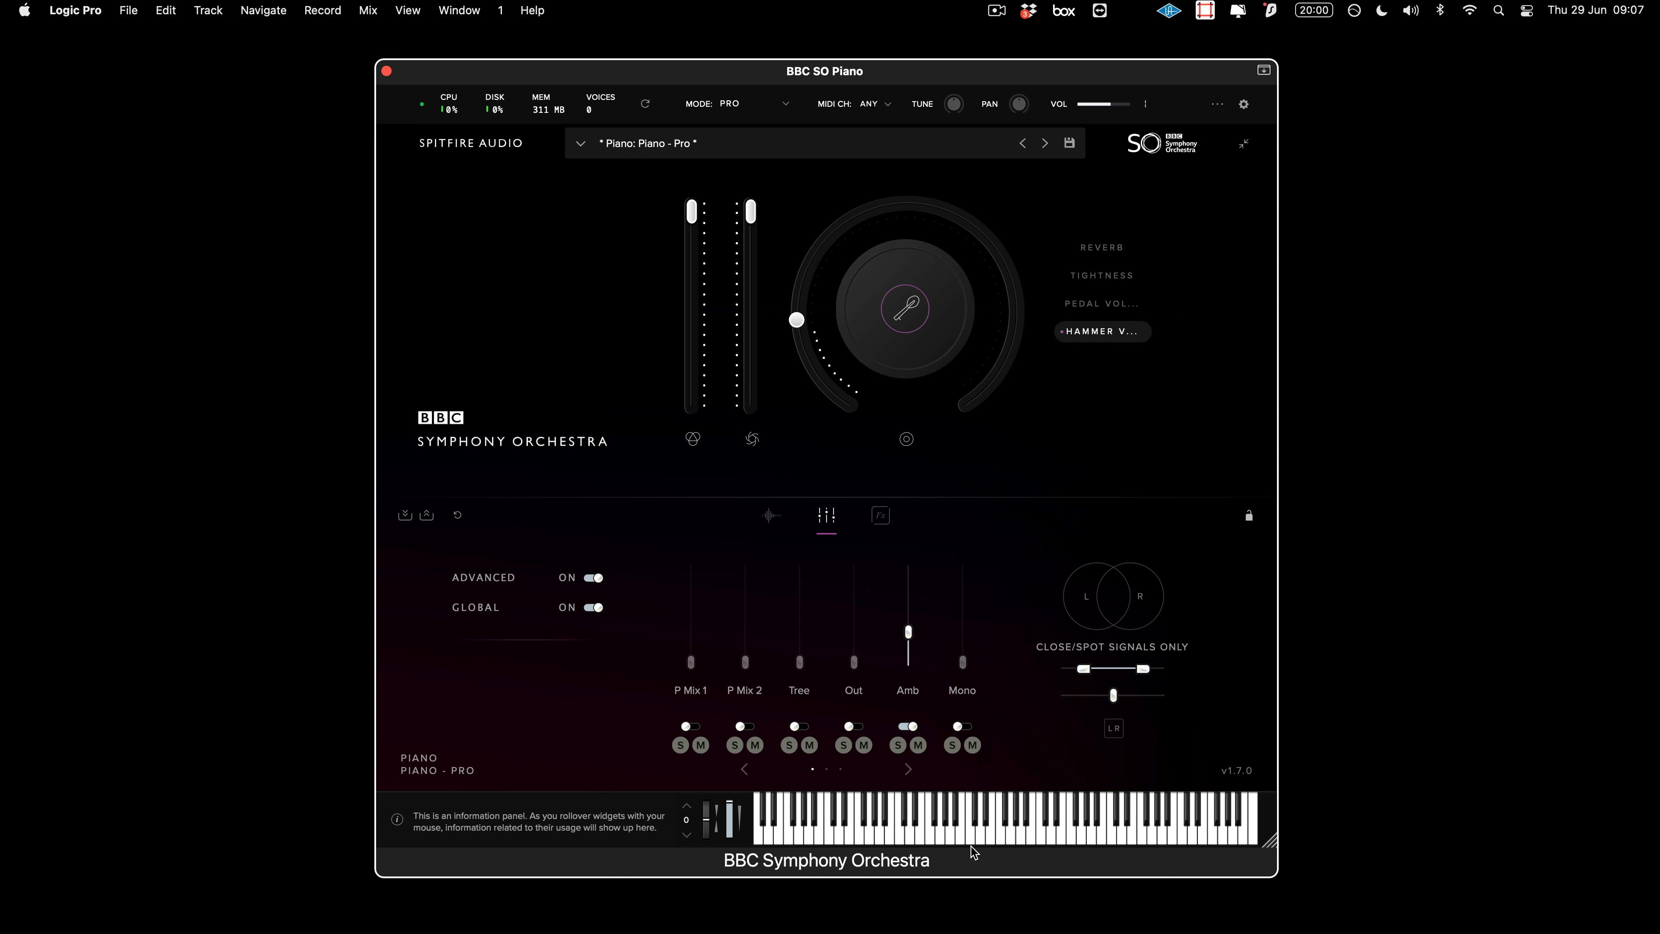
Review the additional microphone signals from Sides to AtmosR, and switch the Tree microphone back on.
left_click(908, 769)
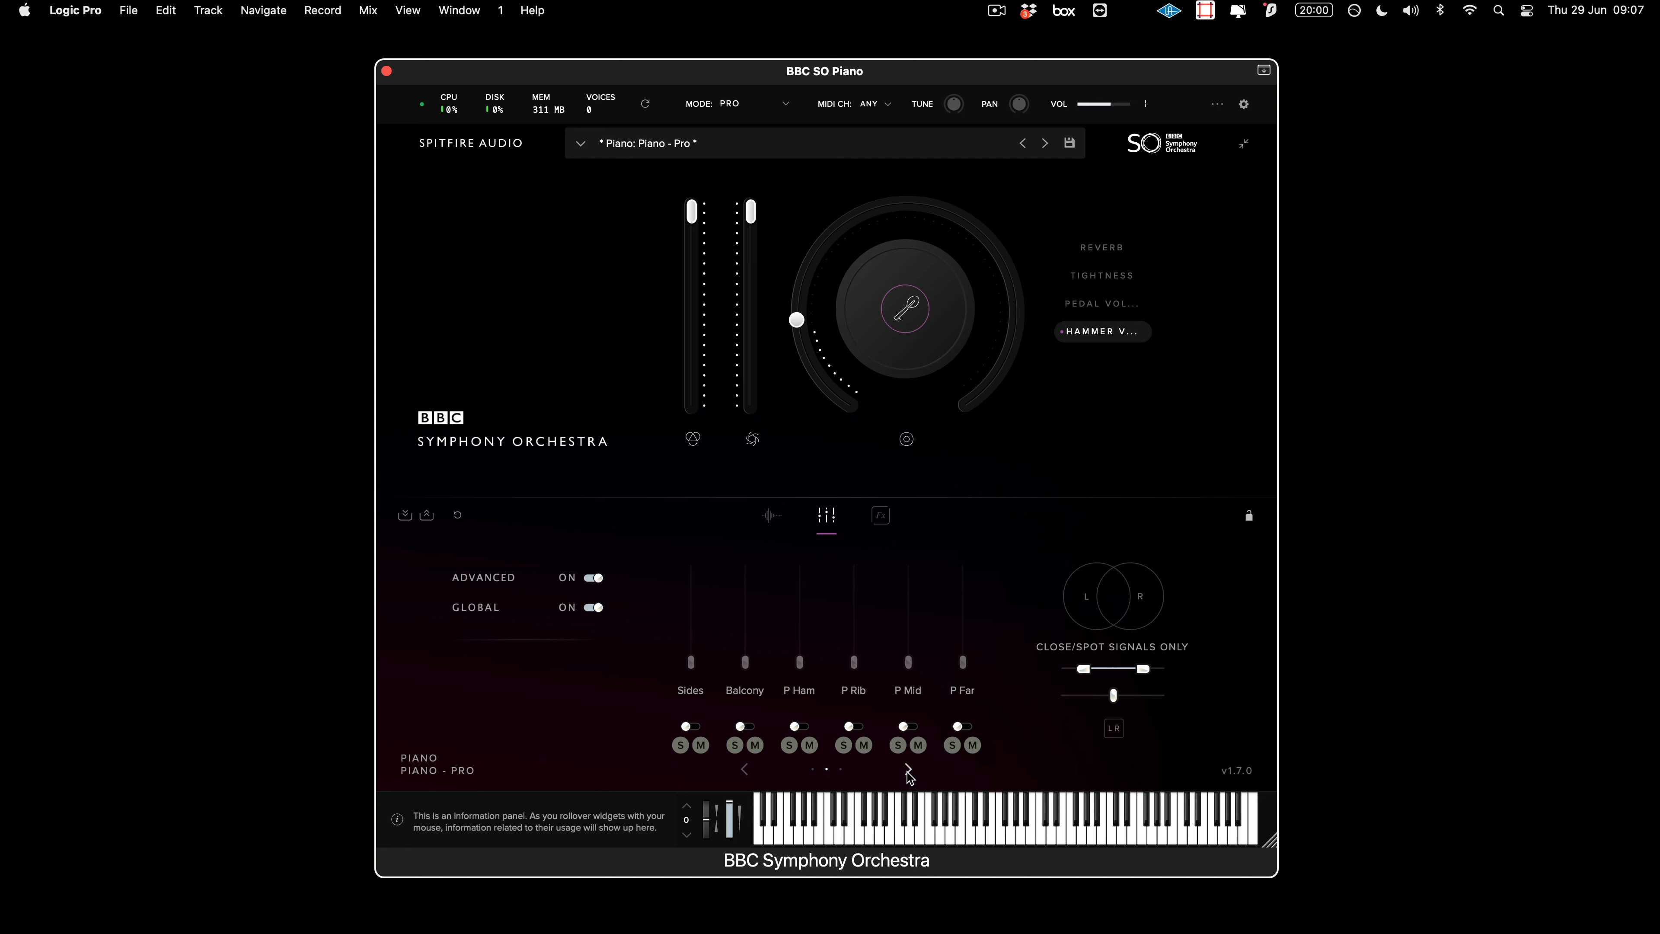
left_click(907, 770)
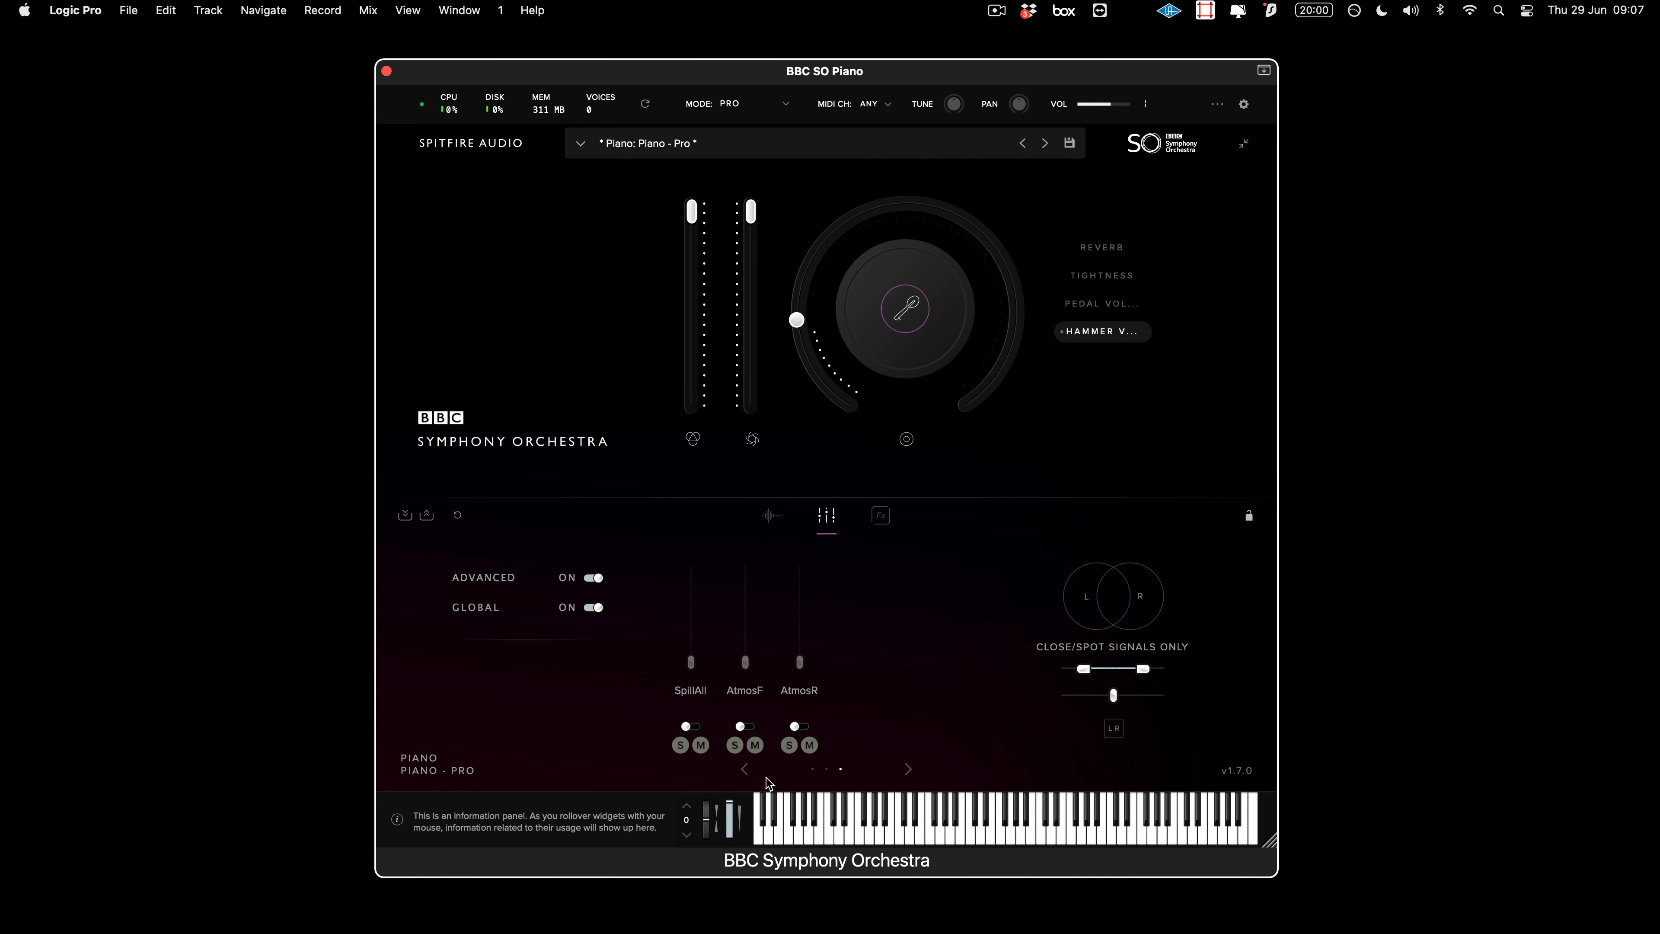
left_click(743, 769)
left_click(743, 770)
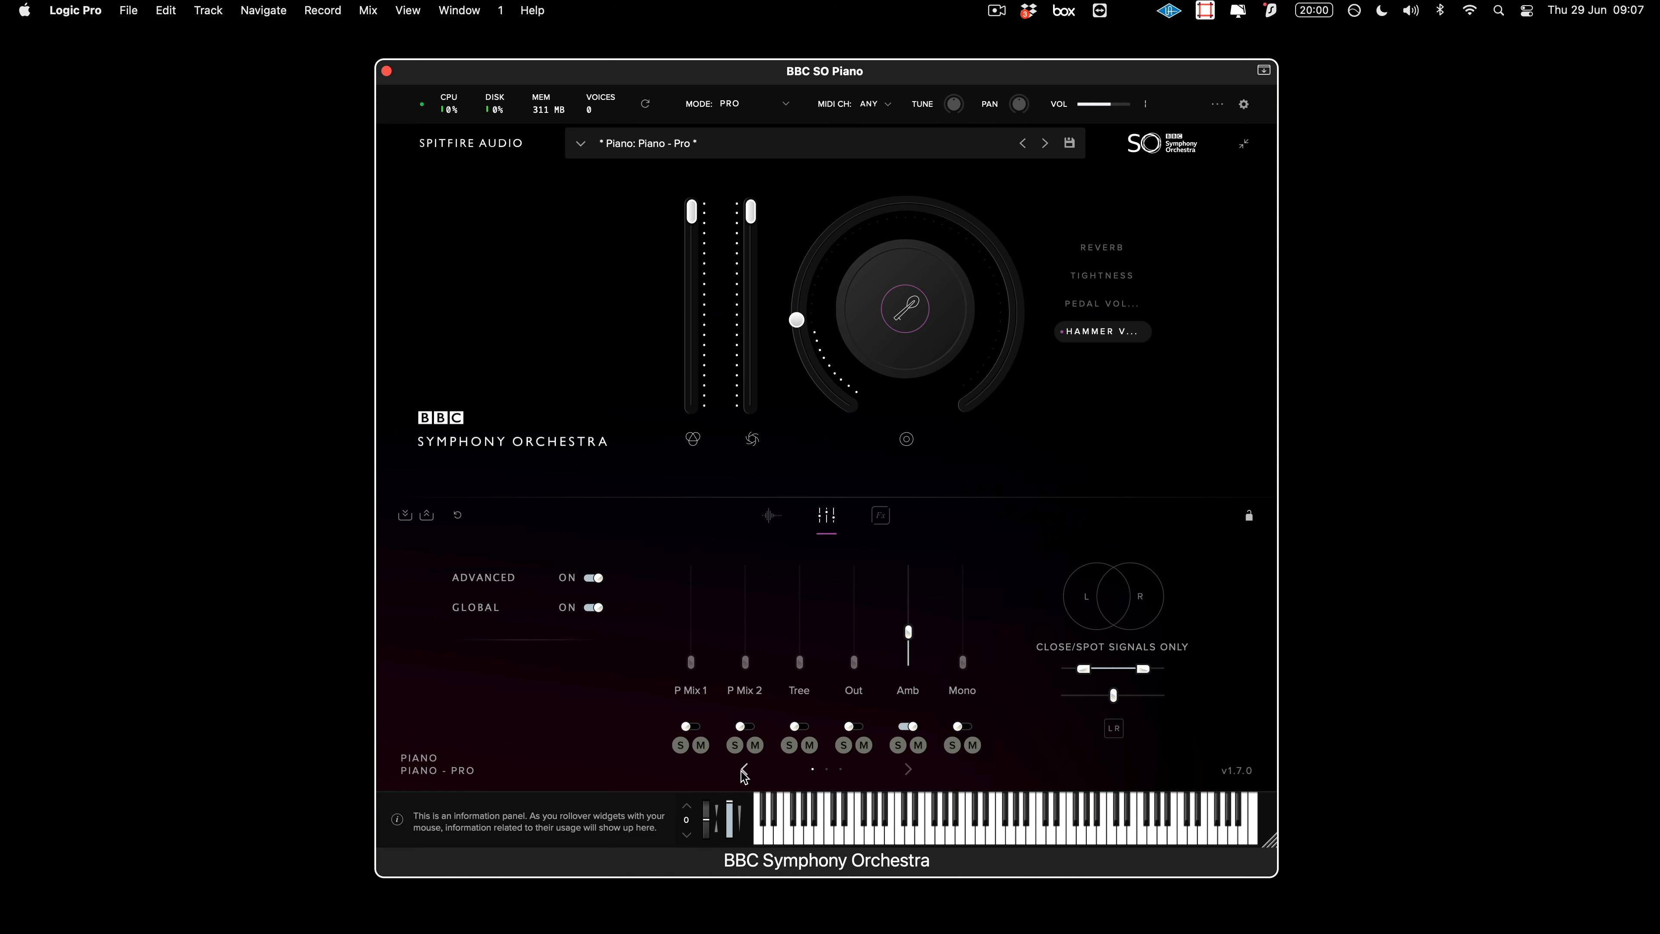
left_click(799, 726)
Widen the close signals' stereo width to 100, narrow it until both channels overlap, and reset the close pan to centre.
mouse_move(1139, 669)
left_click_drag(1140, 669, 1184, 673)
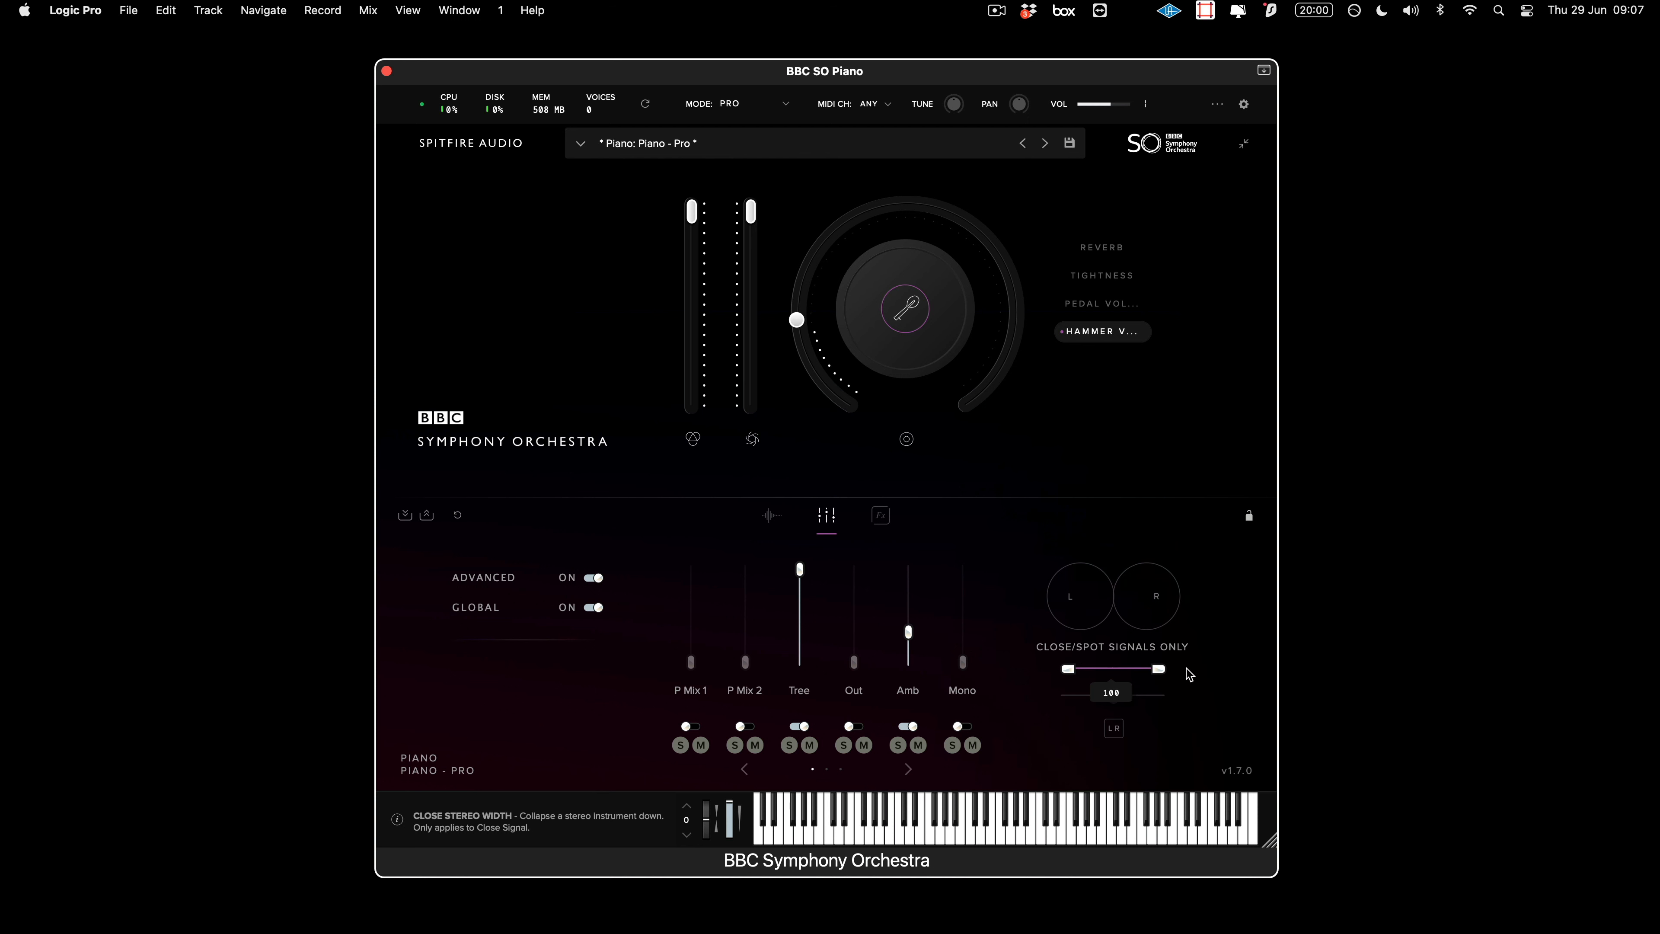
left_click_drag(1188, 674, 1236, 692)
double_click(1162, 701)
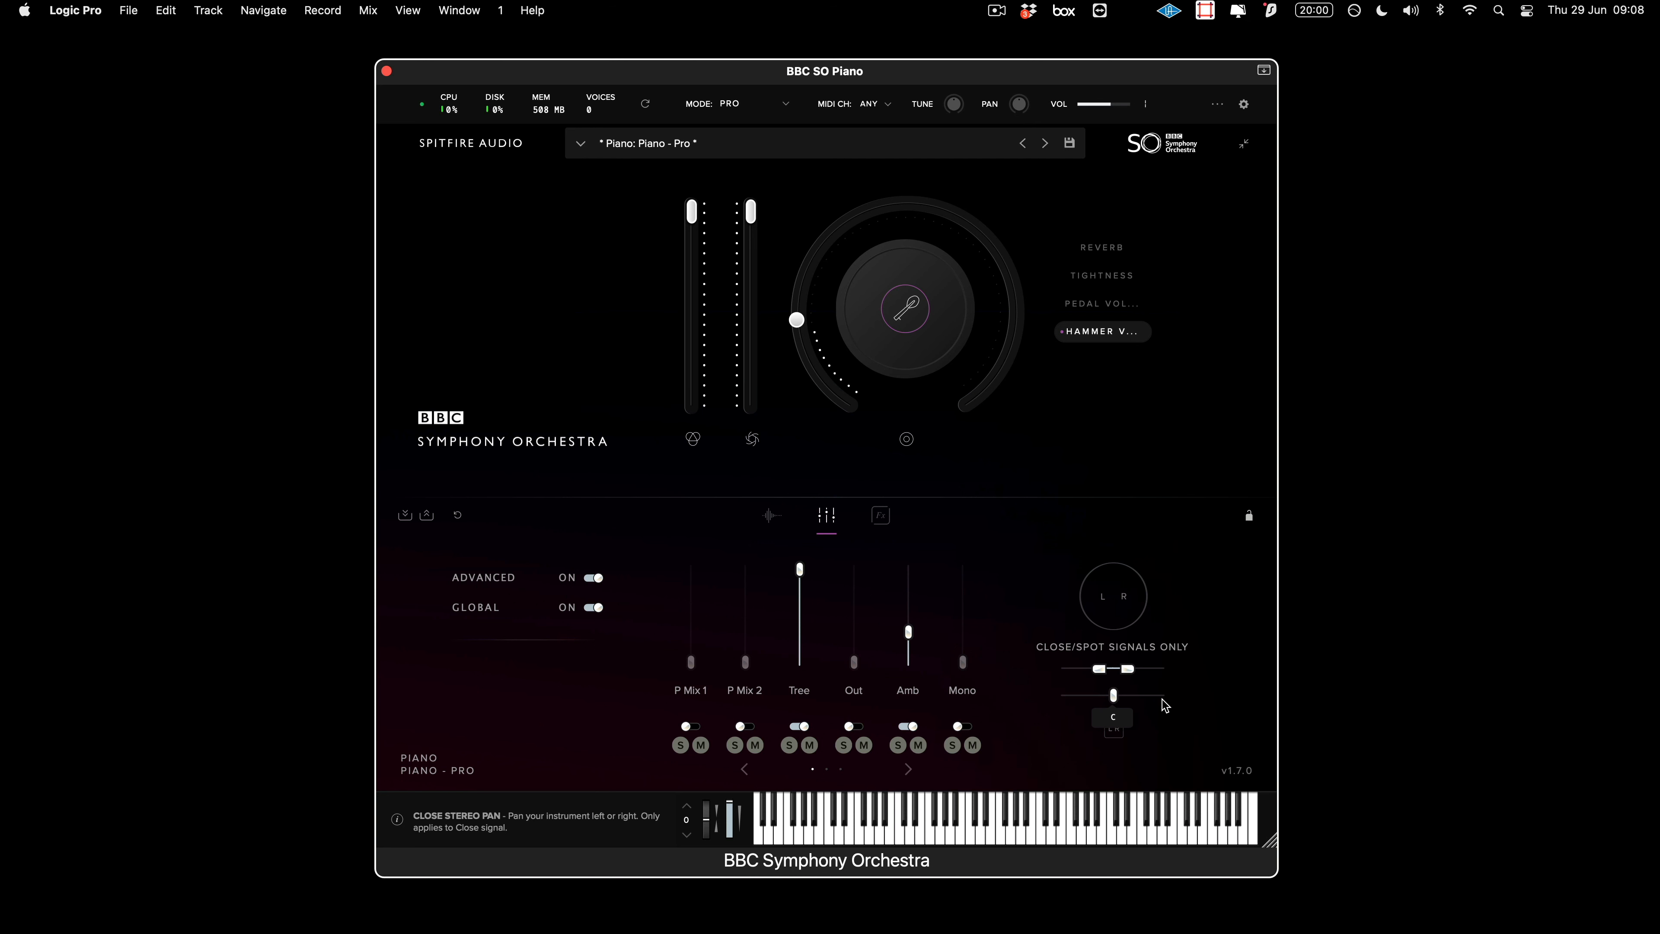
Invert the close signals' left and right channels, and lock and unlock the mixer settings.
left_click(1115, 731)
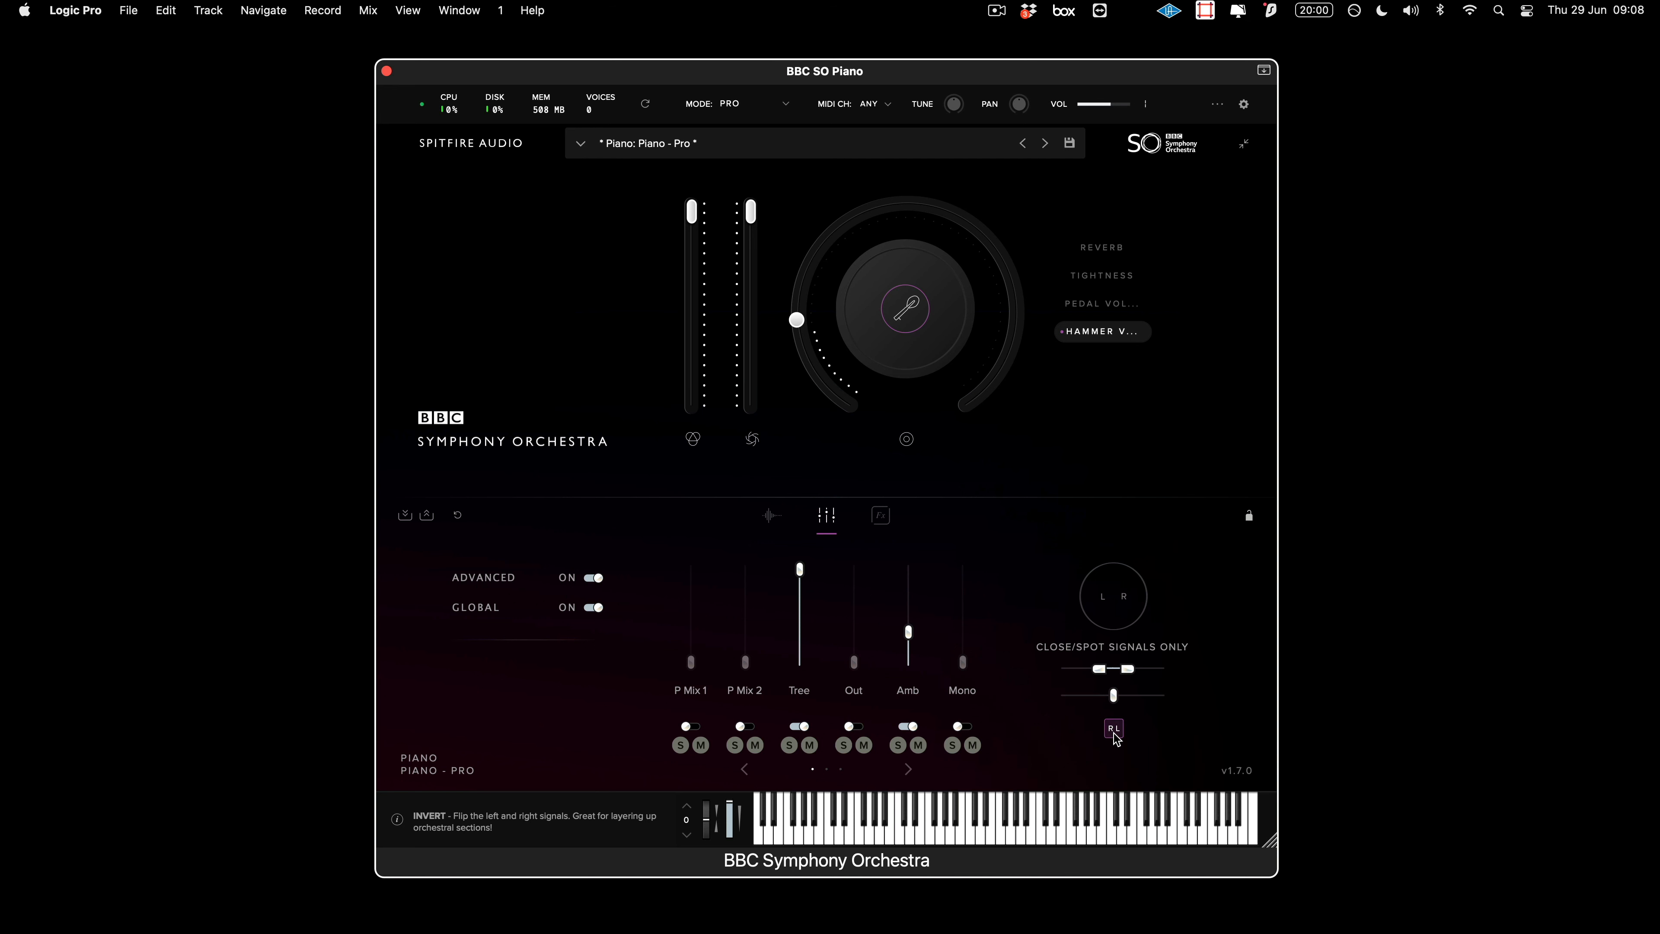
left_click(1250, 517)
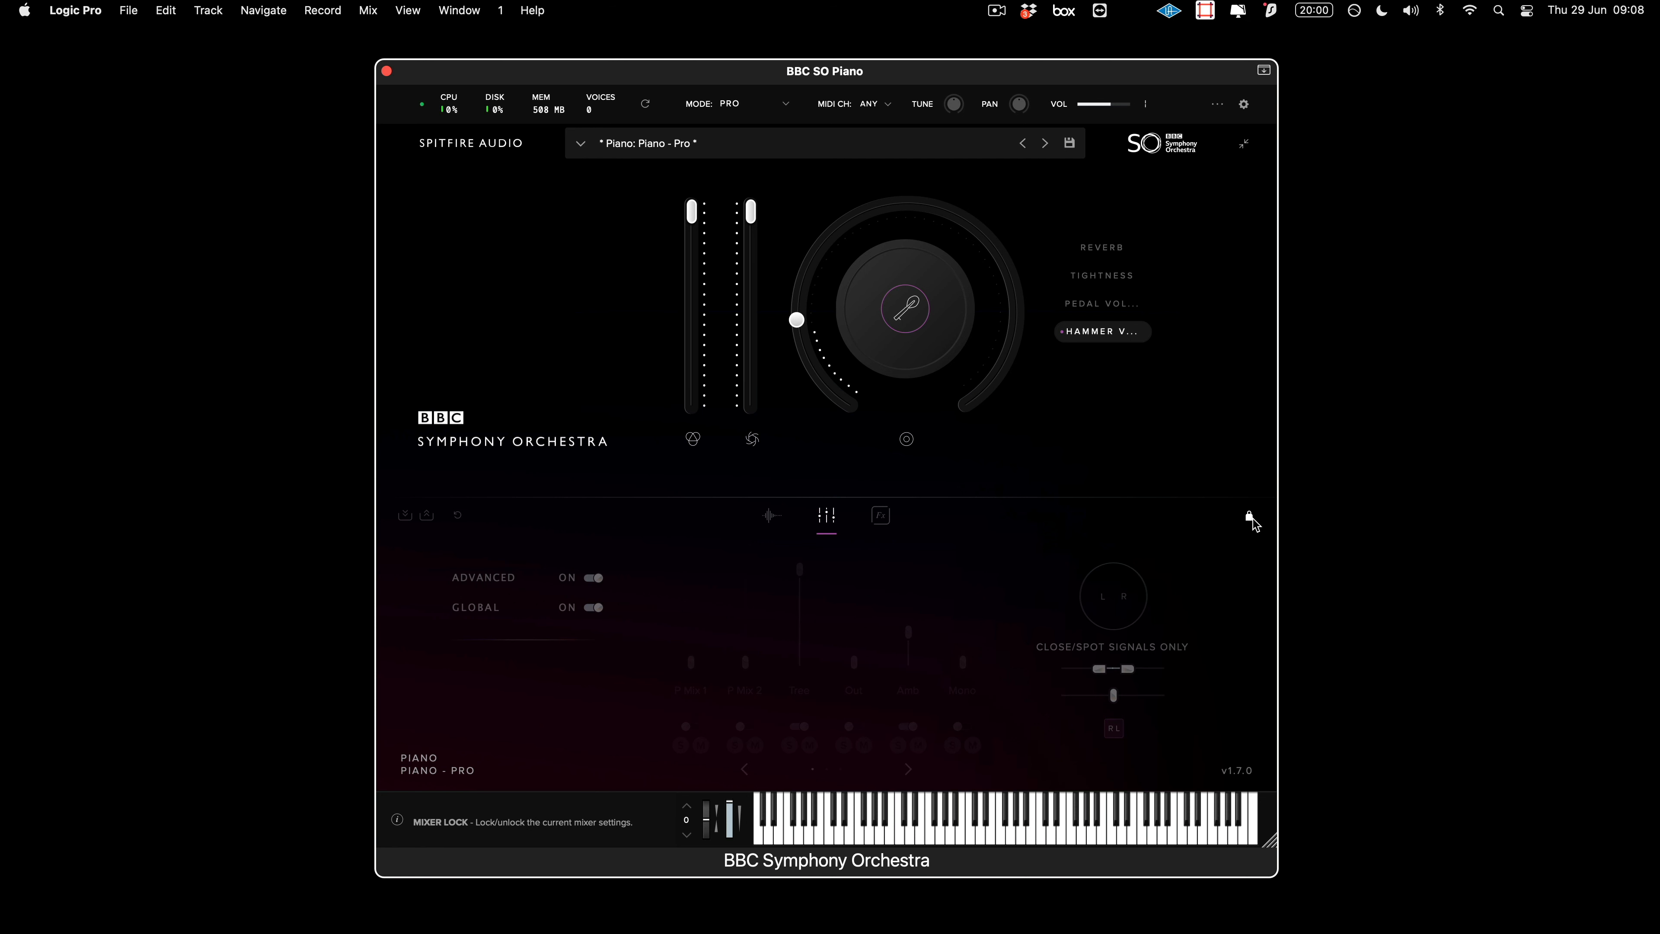
left_click(1251, 516)
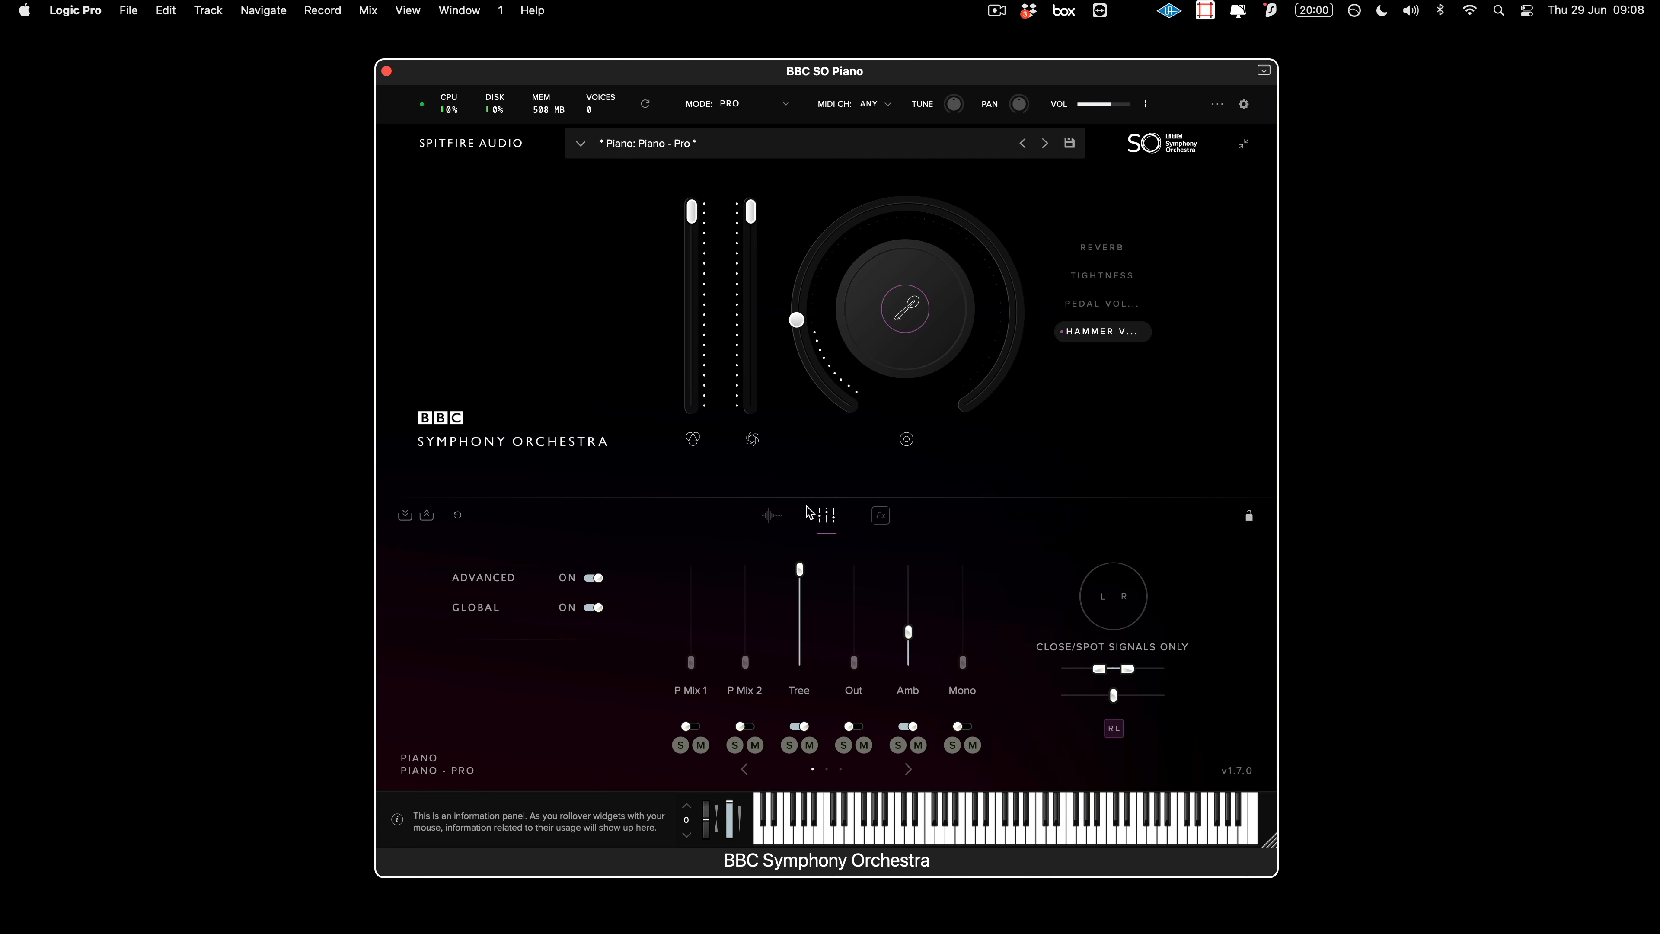
View the effects parameters, lower Hammer Volume slightly, and assign the large knob to Tightness at about half.
left_click(887, 523)
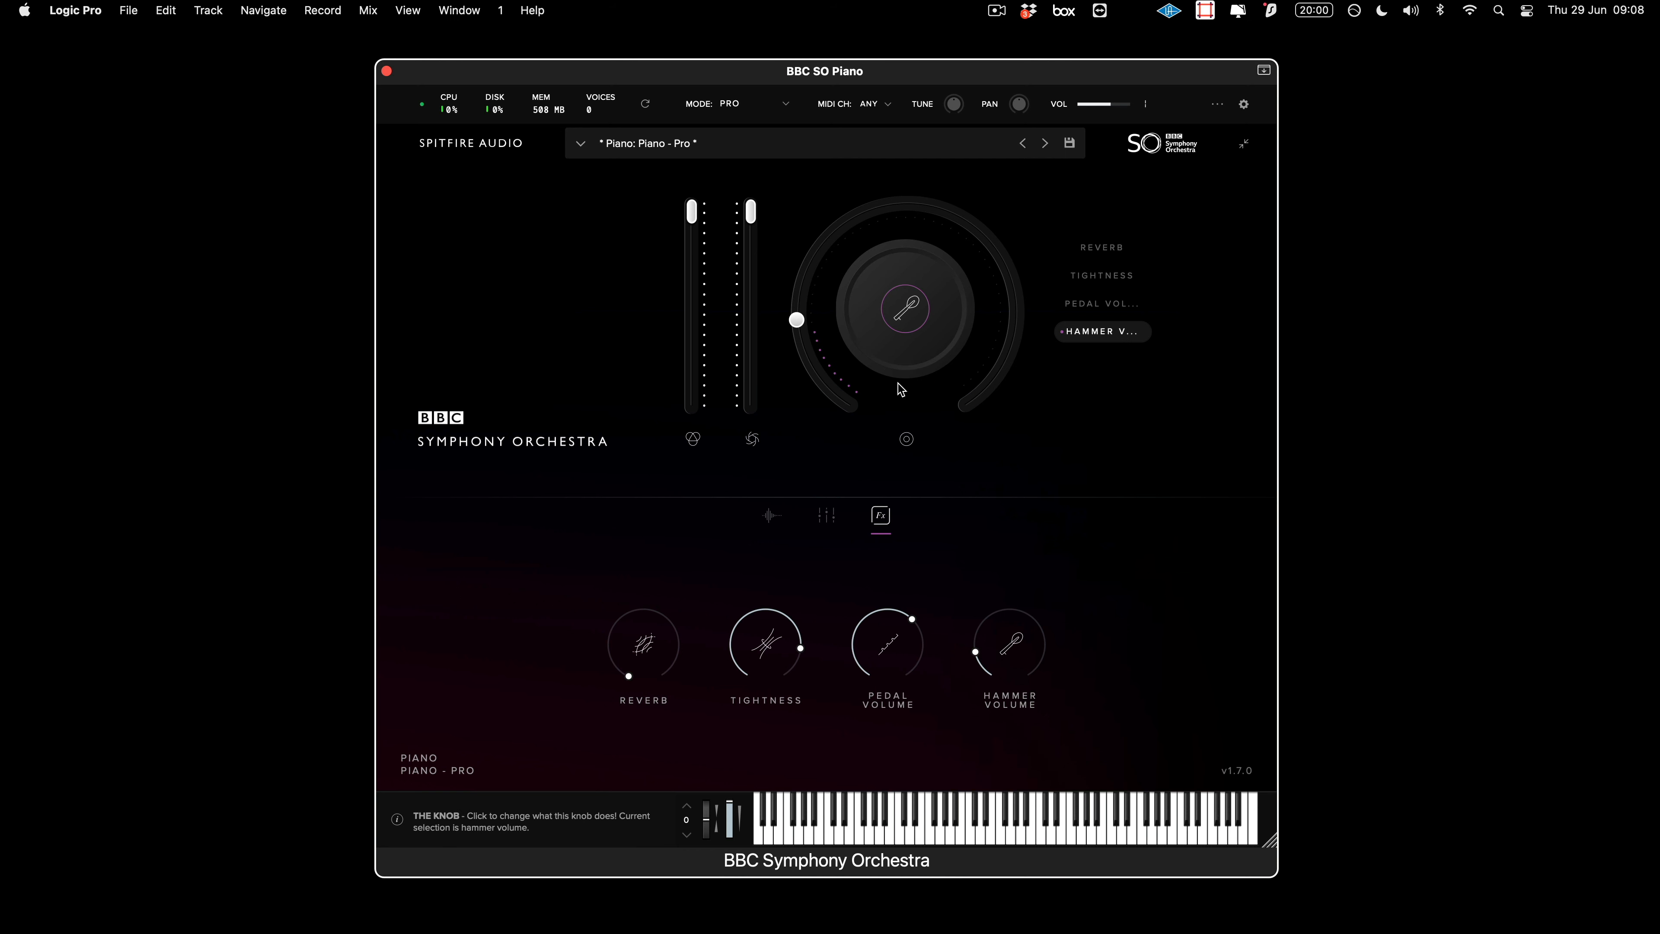
mouse_move(817, 319)
left_mouse_down()
mouse_move(818, 226)
mouse_move(798, 332)
left_mouse_up()
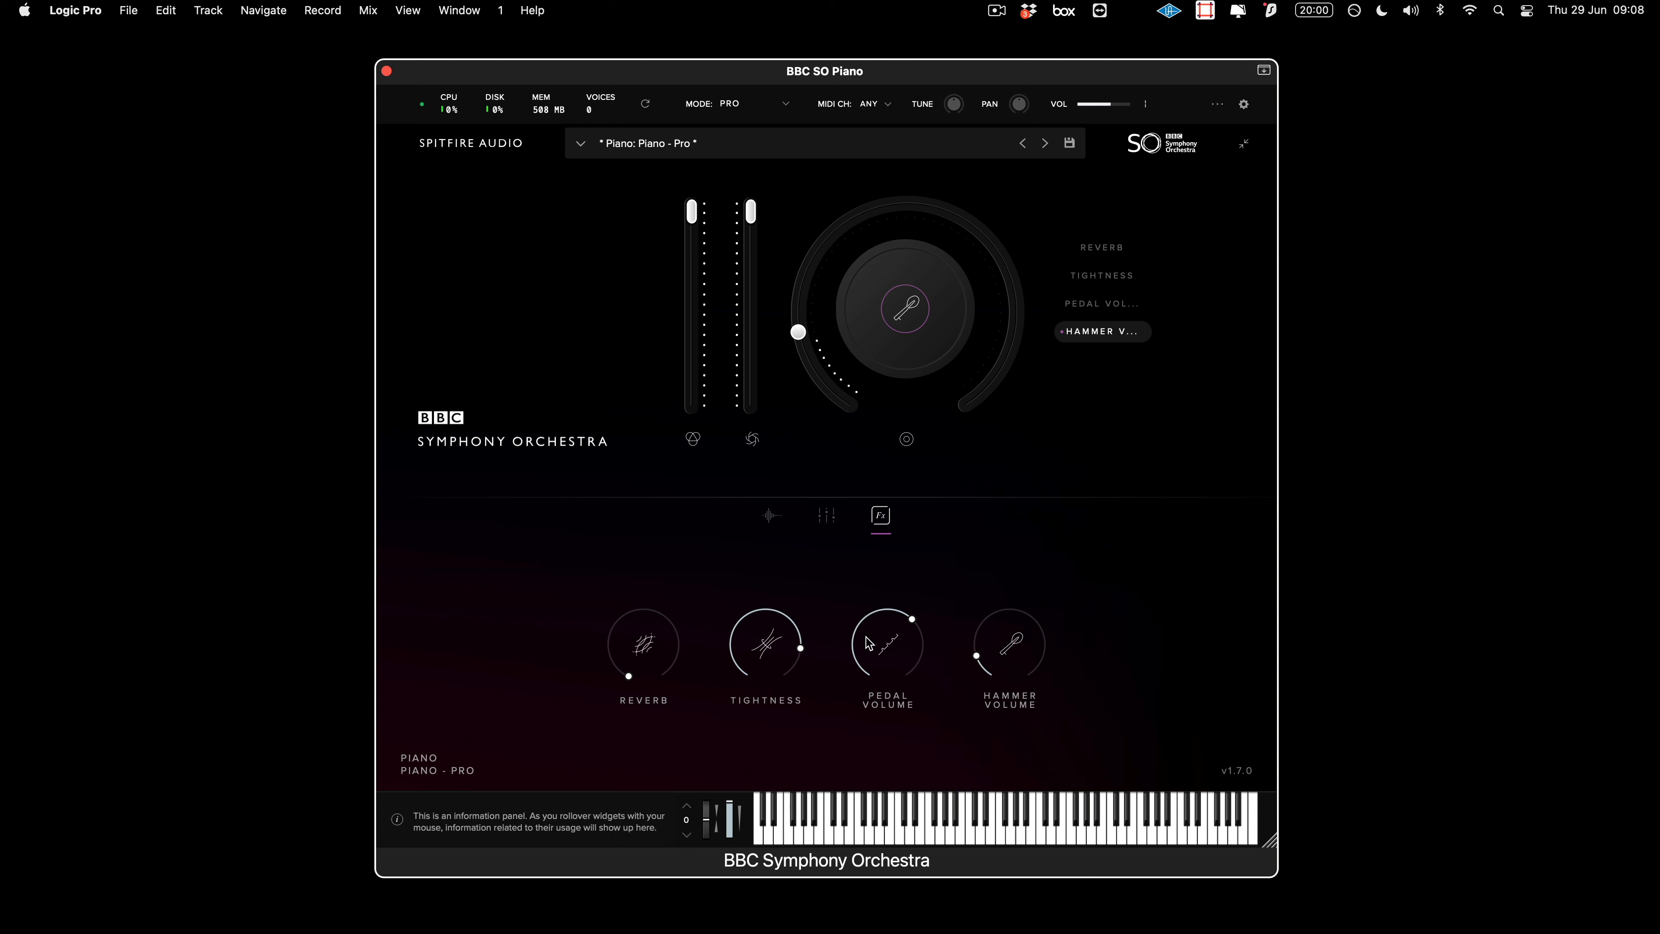
left_click(1078, 275)
left_click_drag(900, 629, 904, 645)
left_click(771, 515)
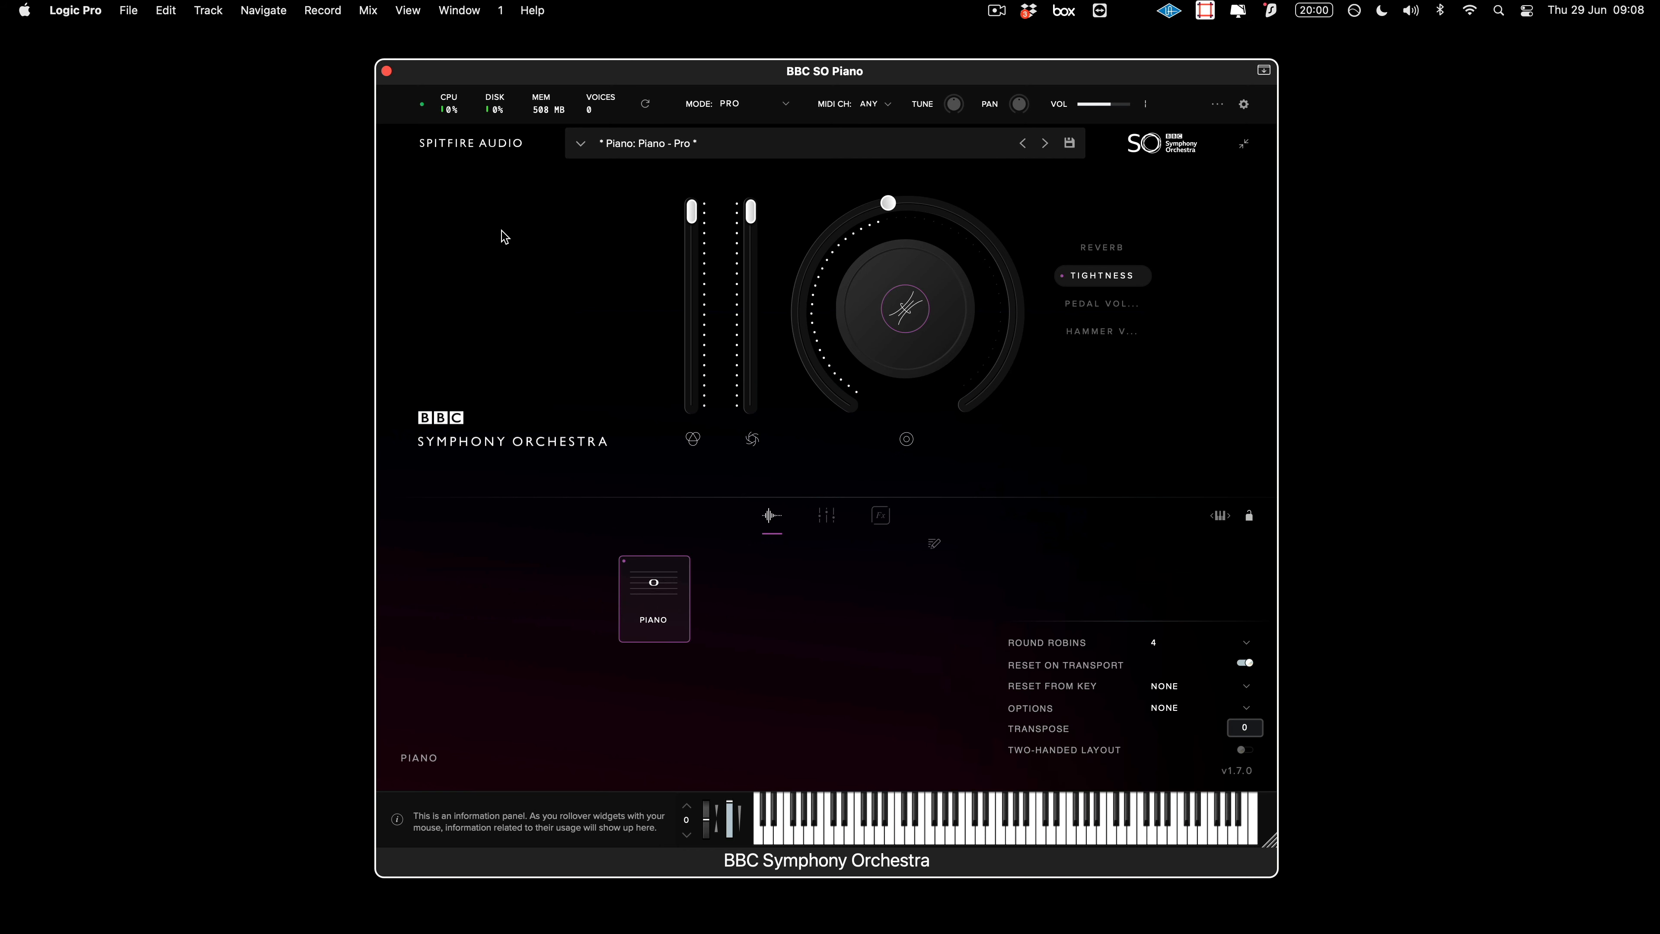